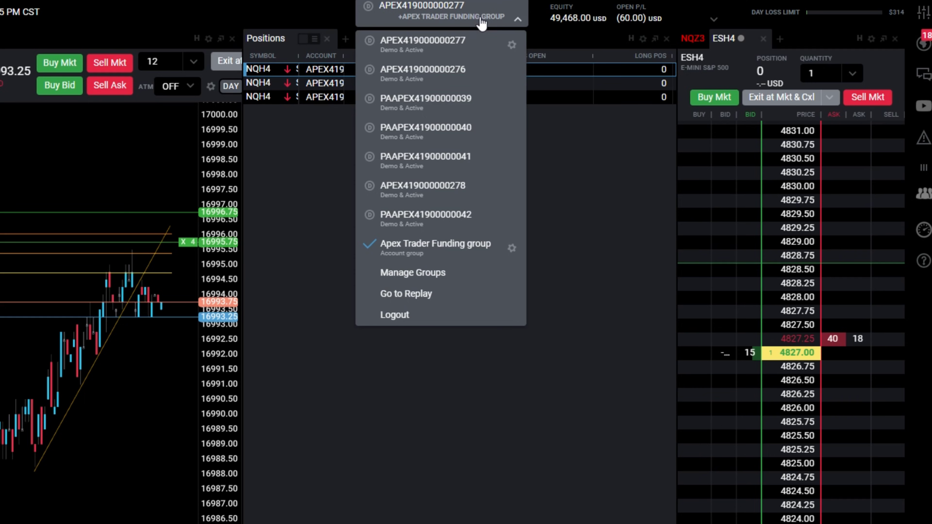
Review the Apex Trader Funding group's account configuration and widen the Positions module beside the chart
click(392, 272)
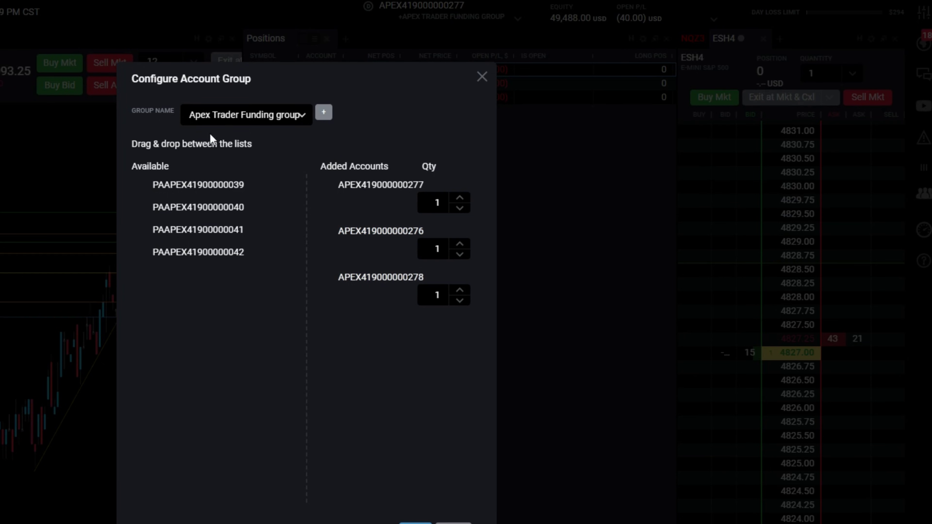
click(482, 88)
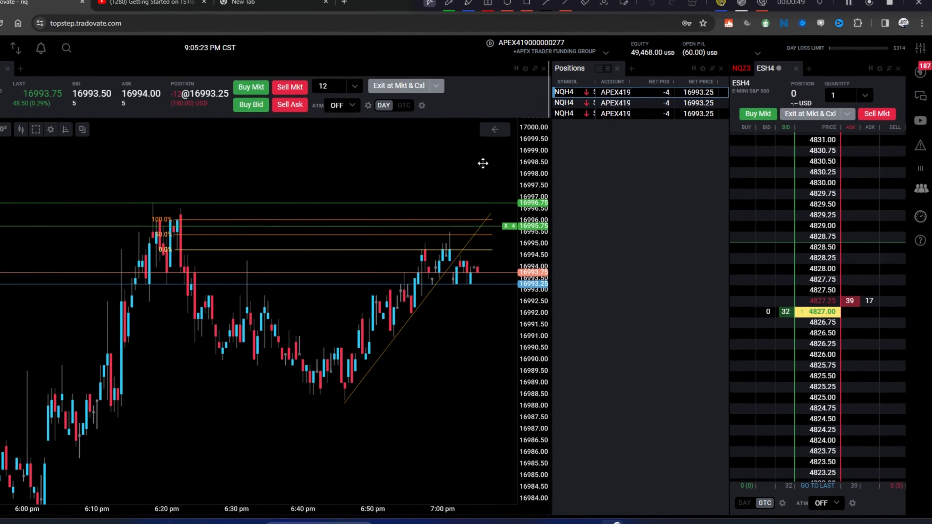
drag(551, 163, 386, 163)
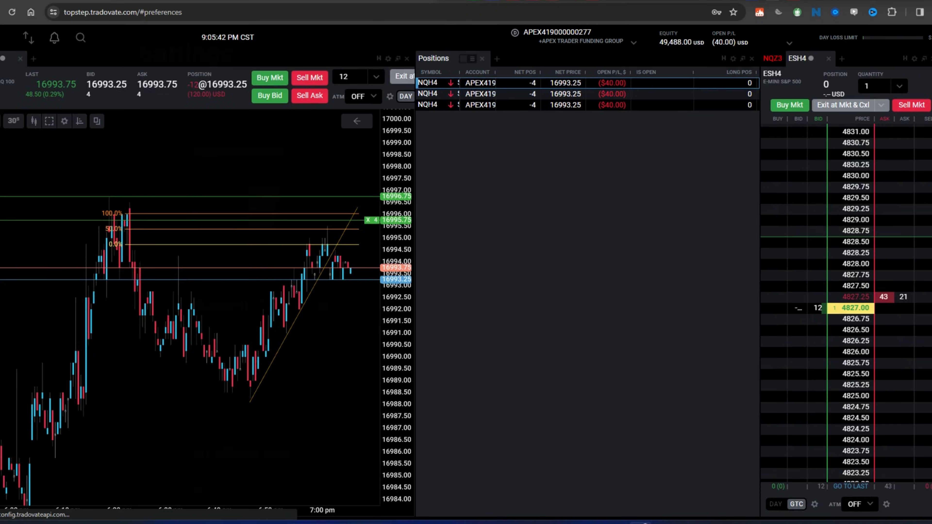
Open the add-ons in the application settings and look through them for the Group Trade add-on
click(905, 62)
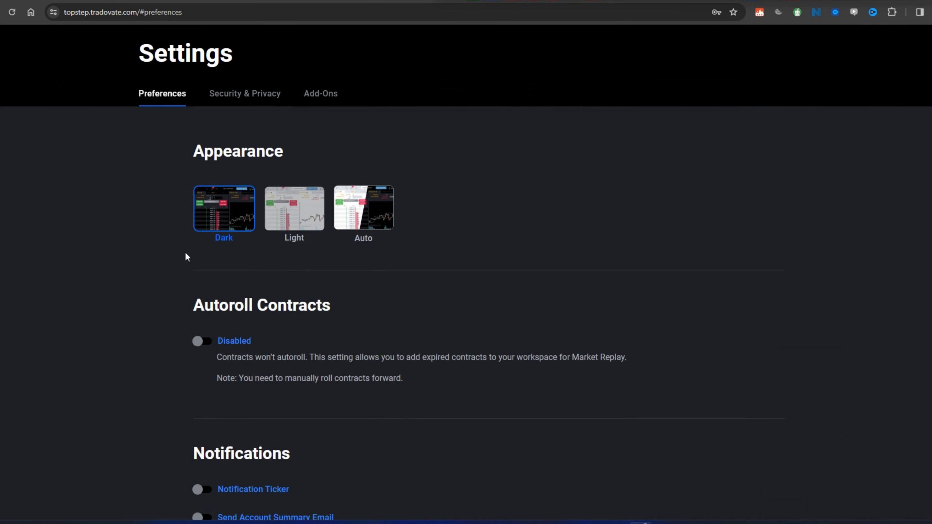
click(330, 95)
scroll(247, 262, down, 5)
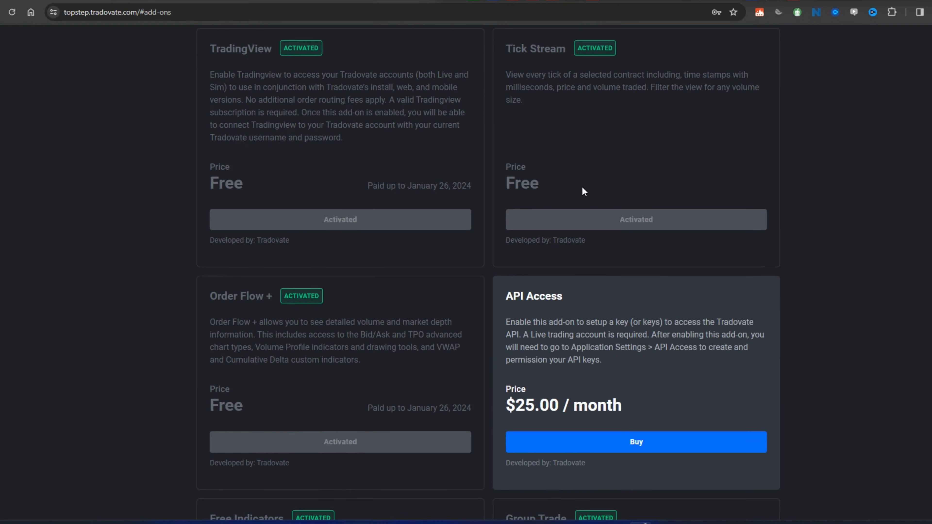
scroll(328, 381, down, 9)
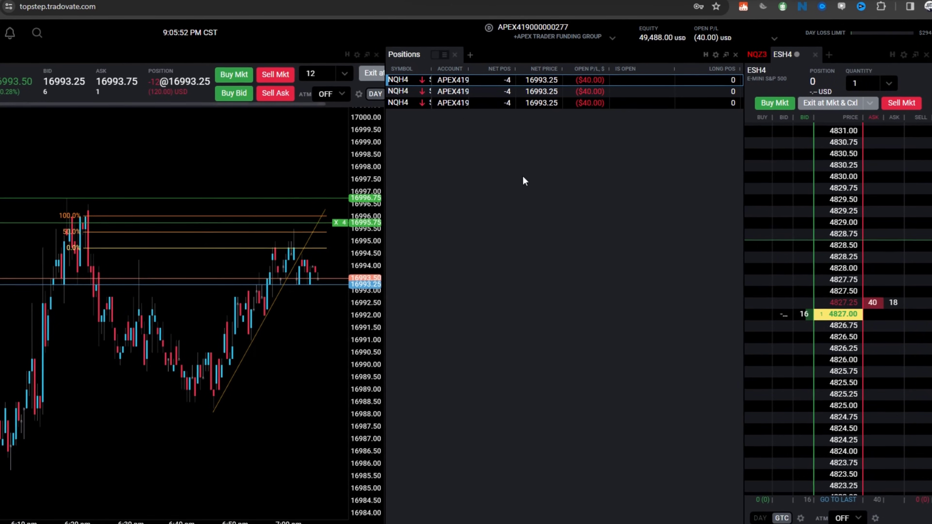
Create a new account group named "PA Accounts" in the account group manager
click(604, 35)
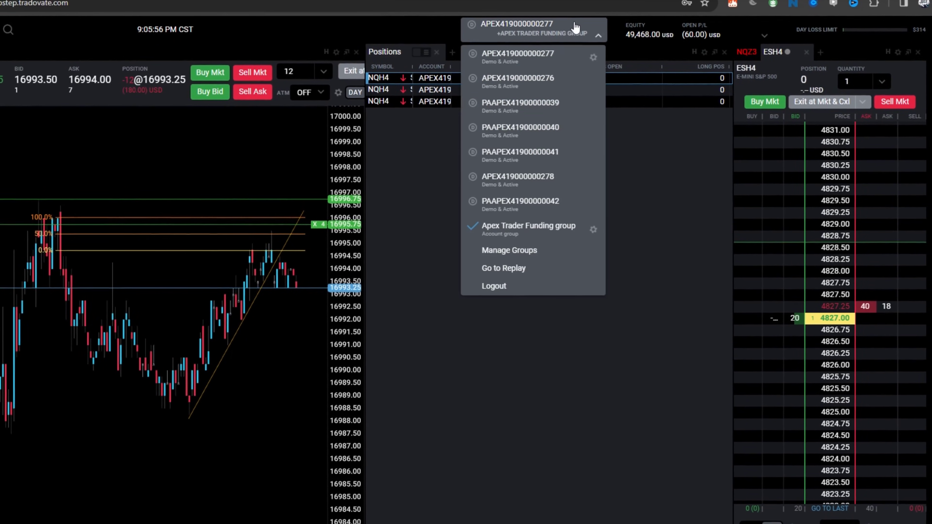
click(505, 253)
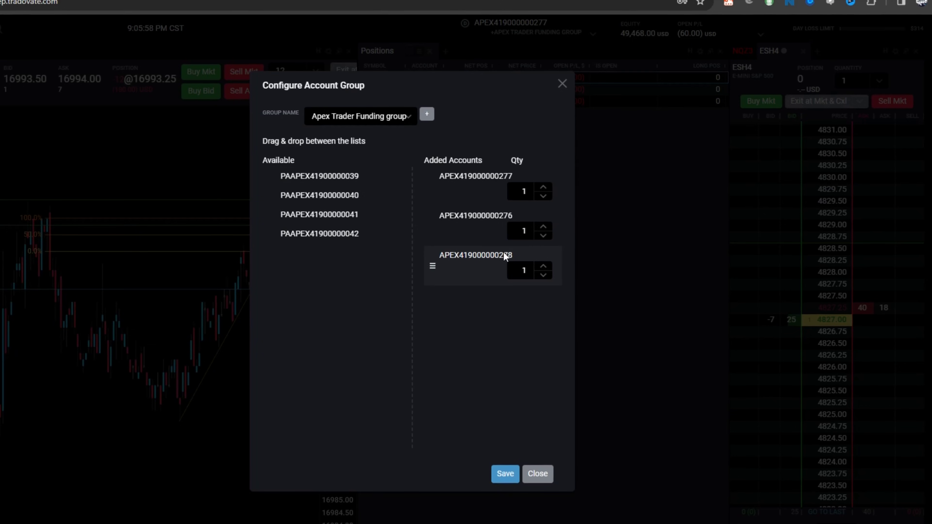
click(424, 115)
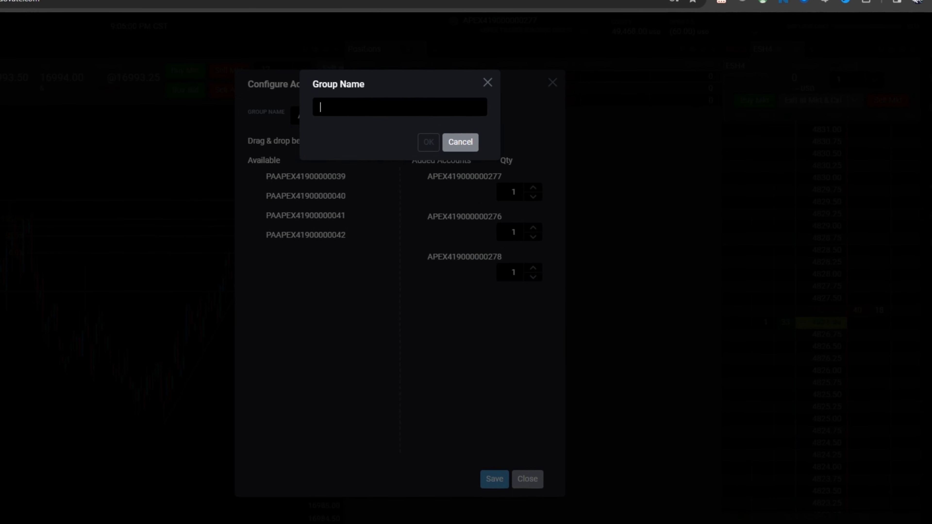
text(PA Acc)
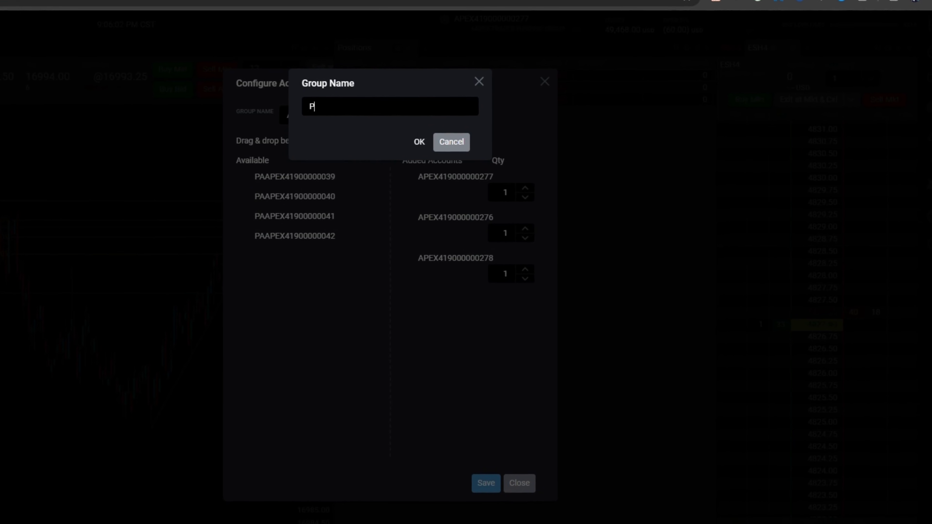
text(ounts)
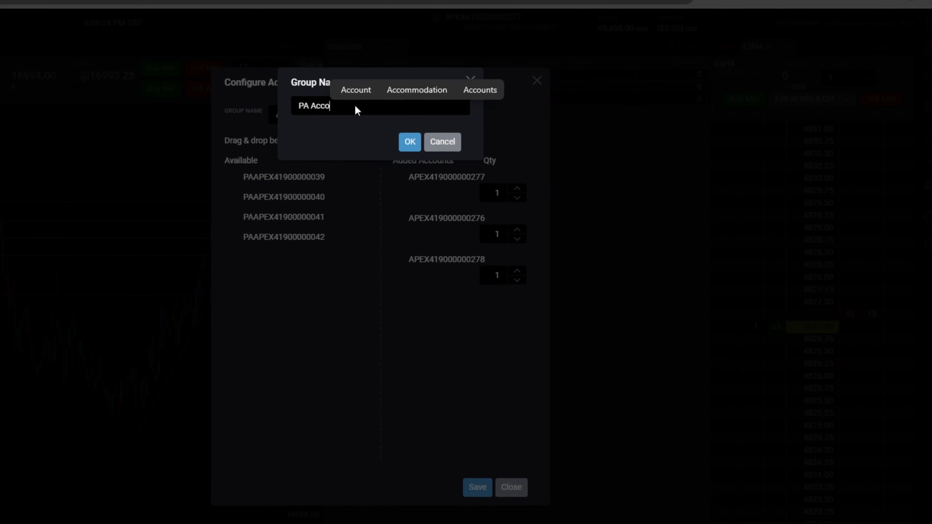
click(403, 148)
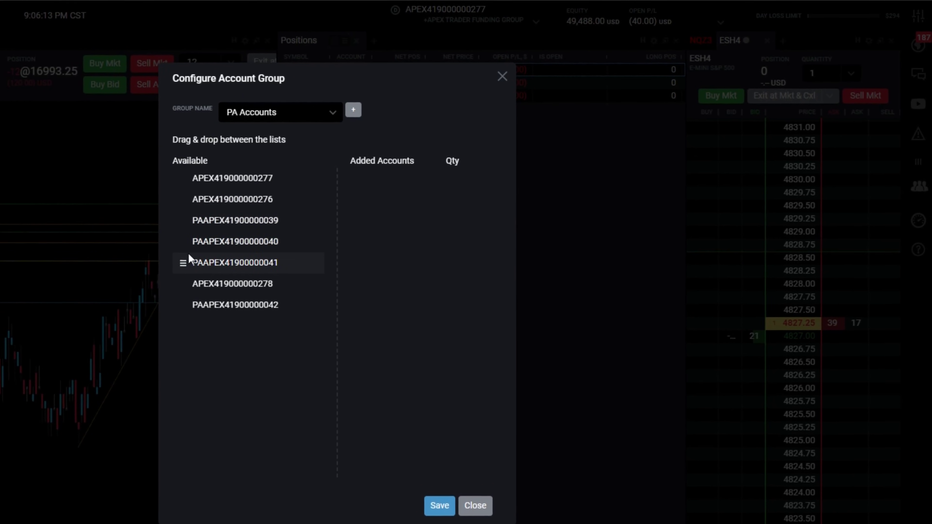
Add the third and fourth PA accounts to the PA Accounts group with a quantity of 1 each and save the group
drag(187, 262, 357, 205)
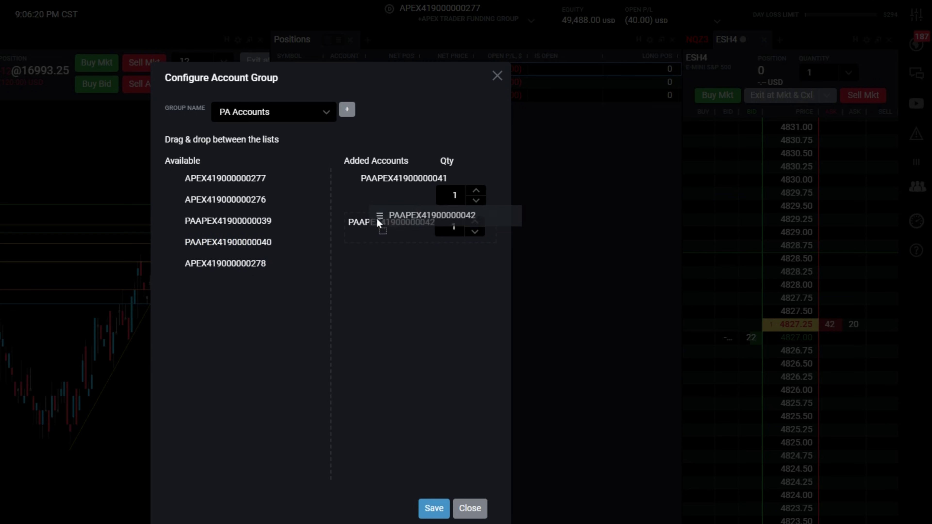
drag(379, 223, 380, 237)
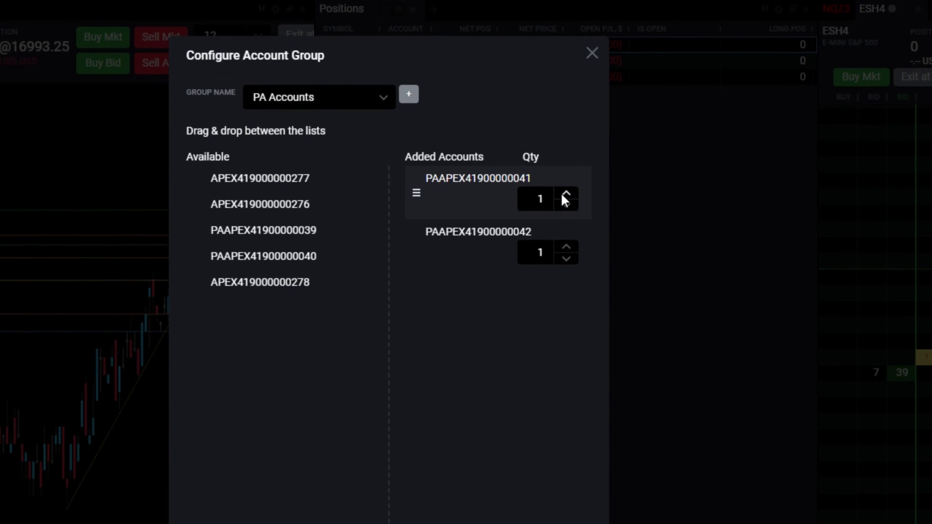
click(565, 195)
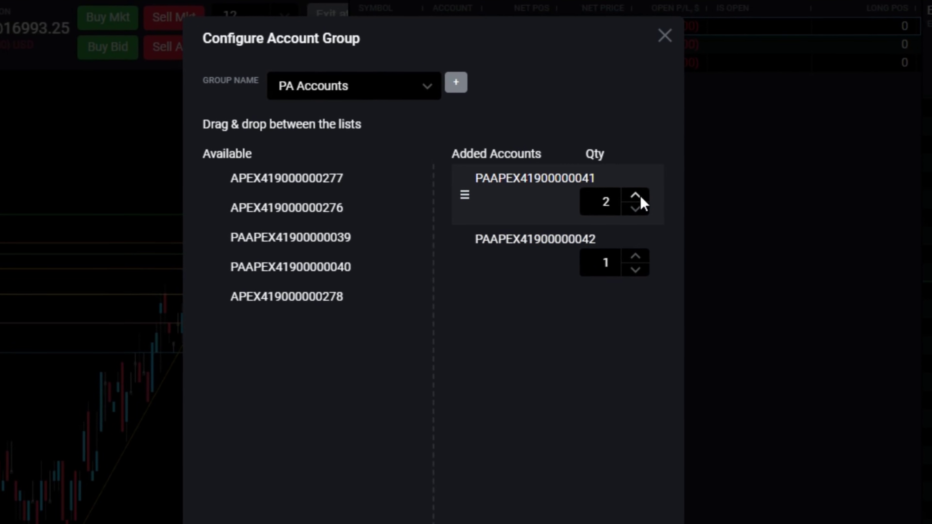
click(639, 209)
click(589, 479)
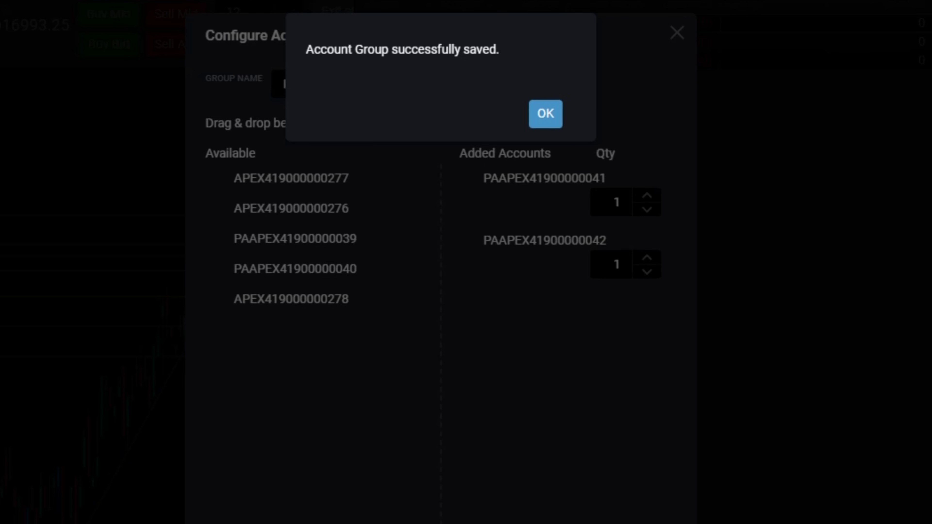
click(550, 113)
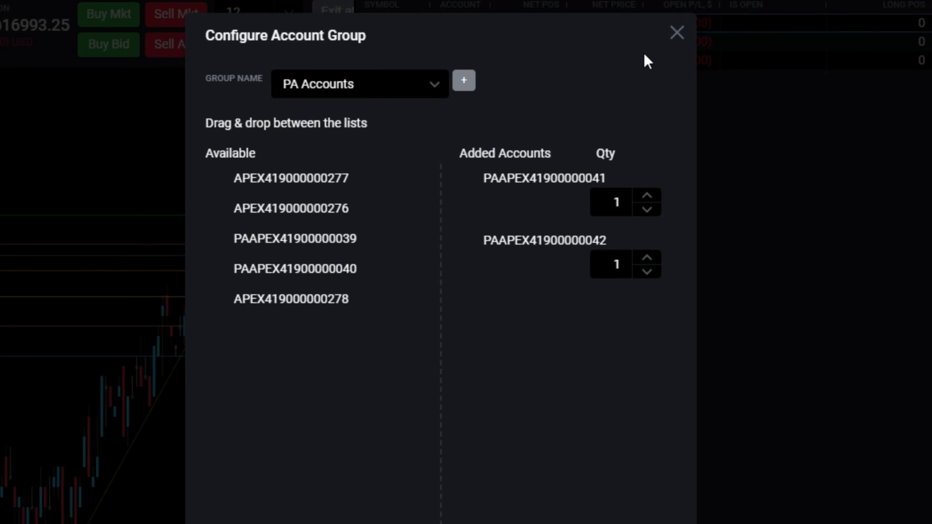
click(677, 33)
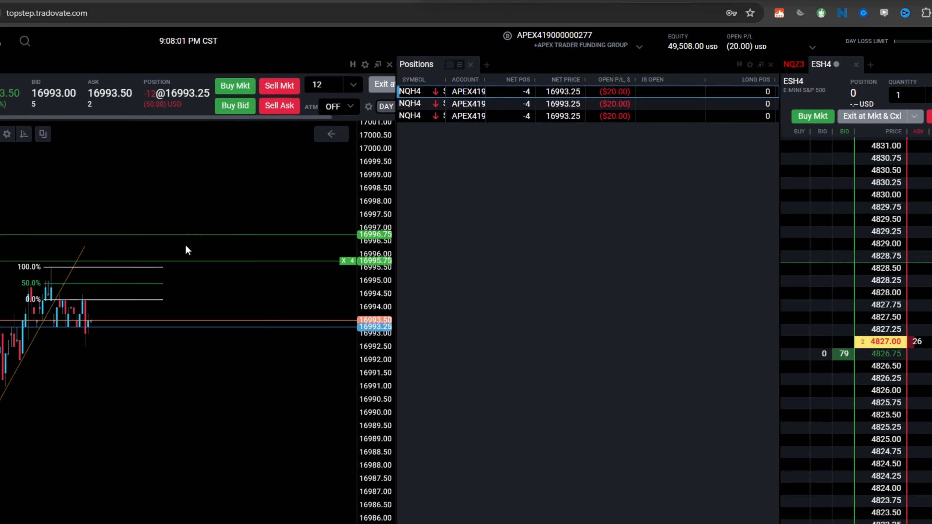
Activate the PA Accounts group for trading and make the third PA account its lead account
click(638, 47)
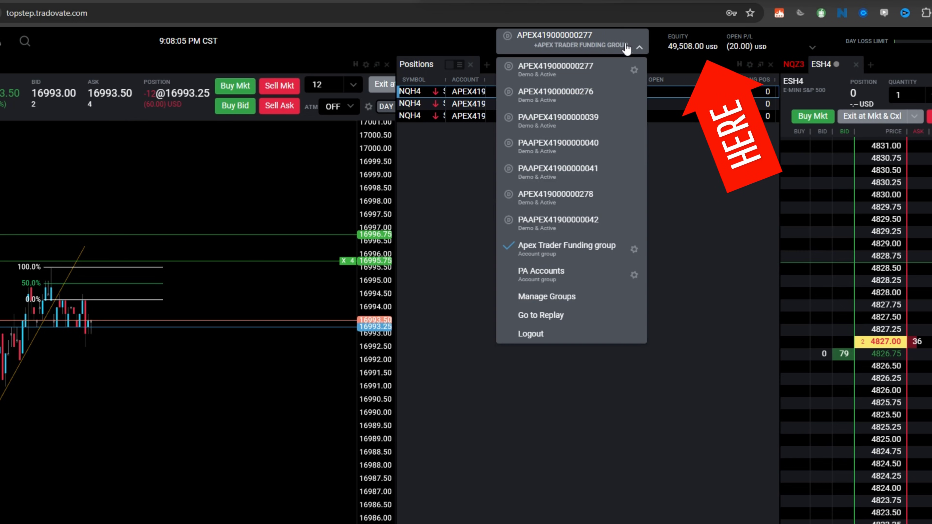
click(568, 280)
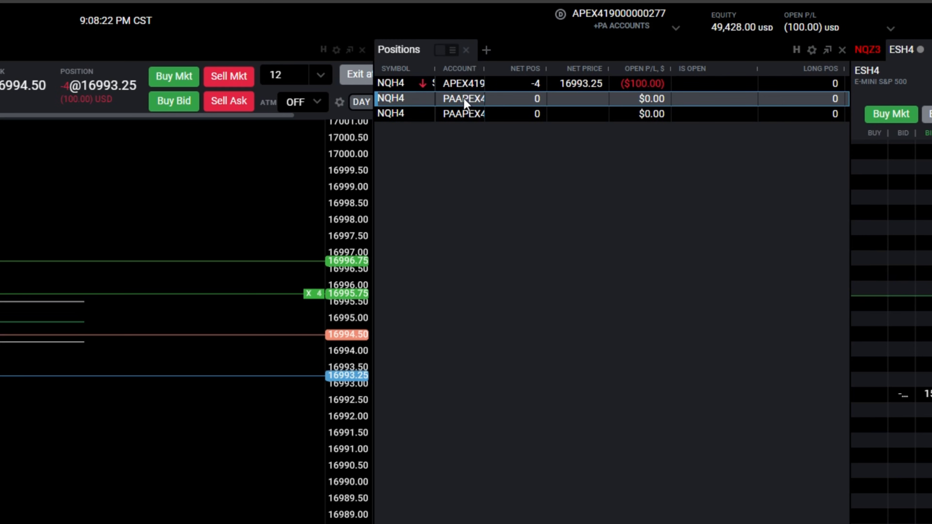
click(463, 99)
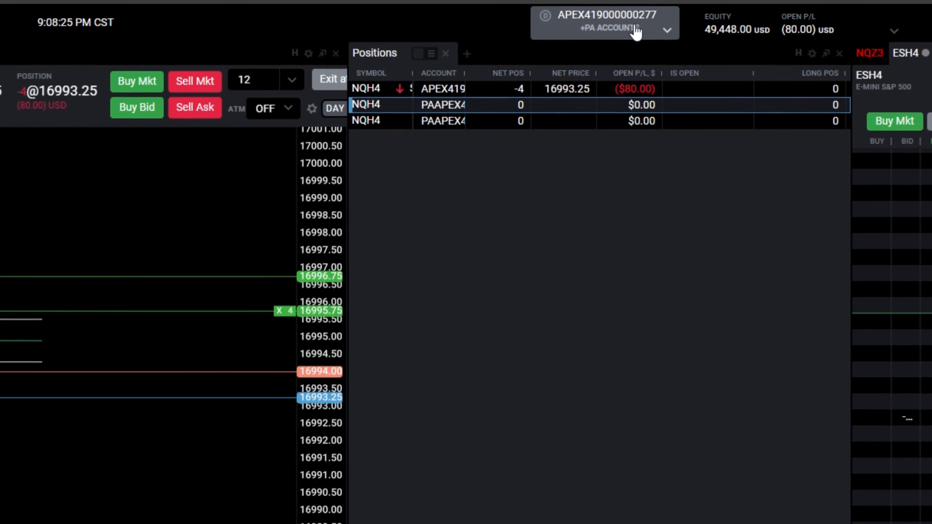
click(637, 32)
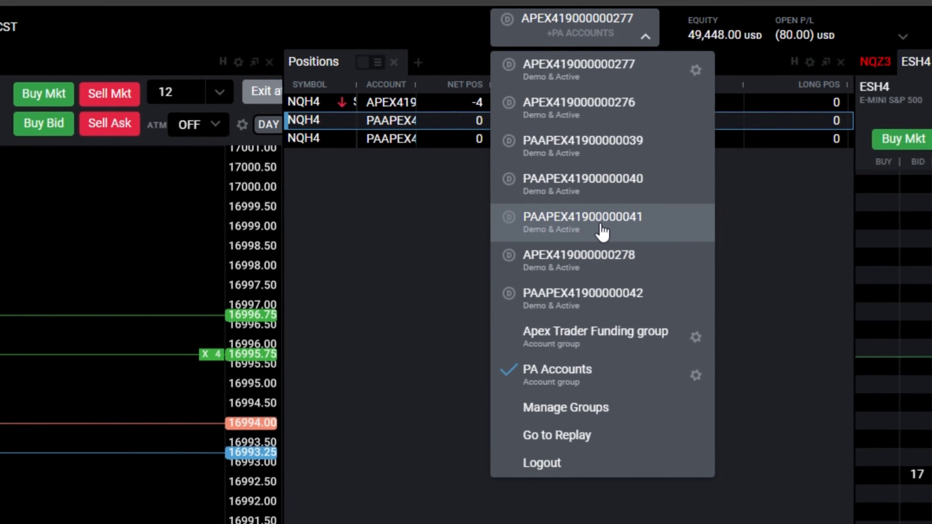
click(601, 230)
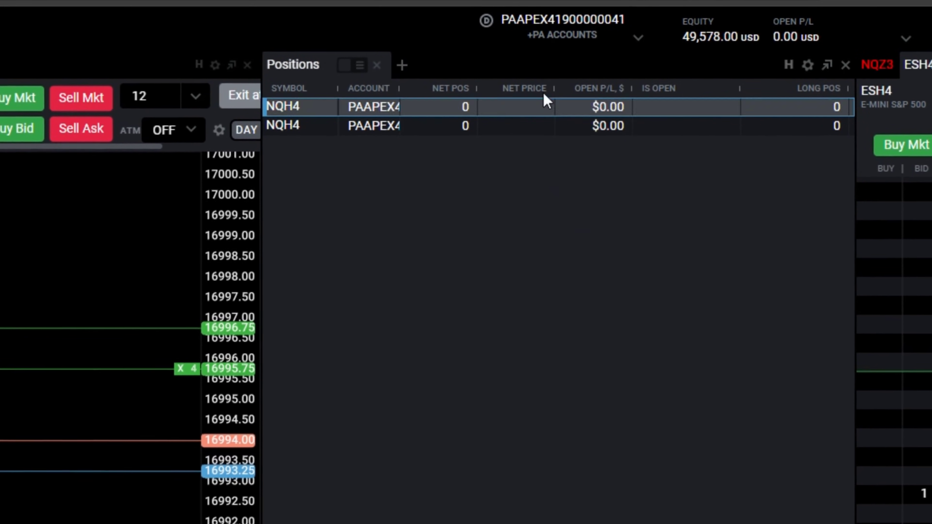
Deactivate the PA Accounts group and choose the fourth PA account in the account selector
click(584, 29)
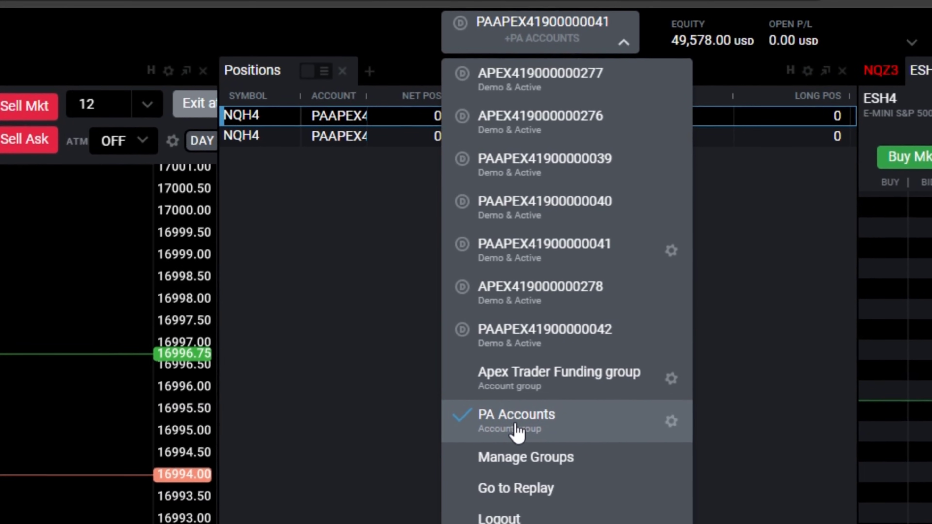
click(517, 430)
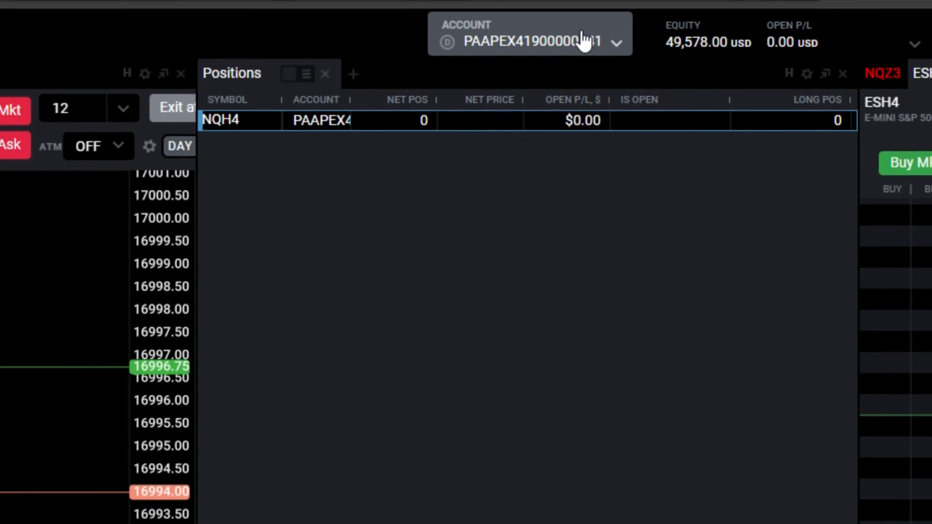
click(584, 39)
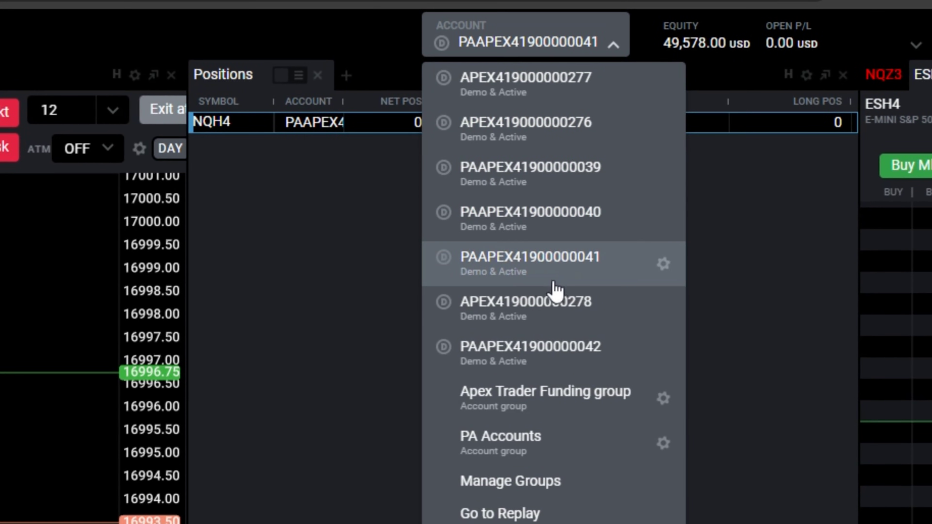
click(562, 345)
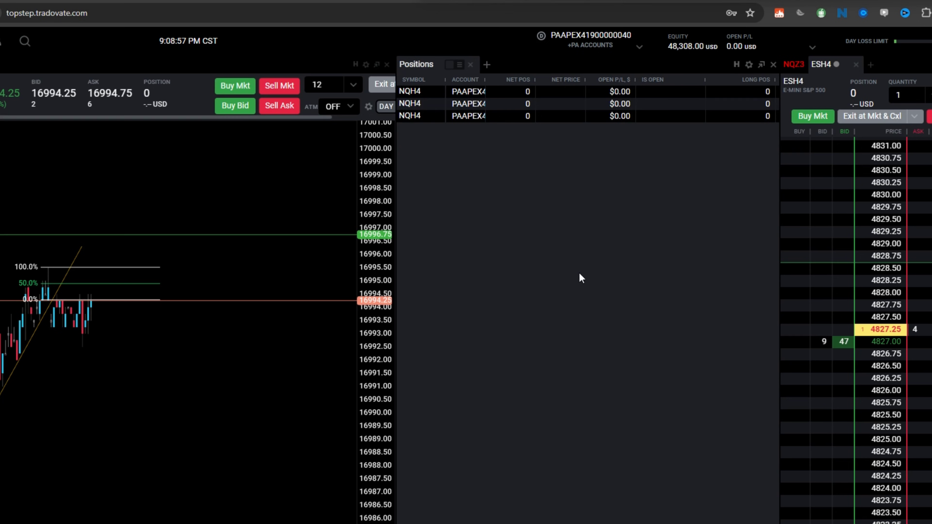
Make the third PA account the lead account alongside the PA Accounts group and widen the chart module
click(568, 48)
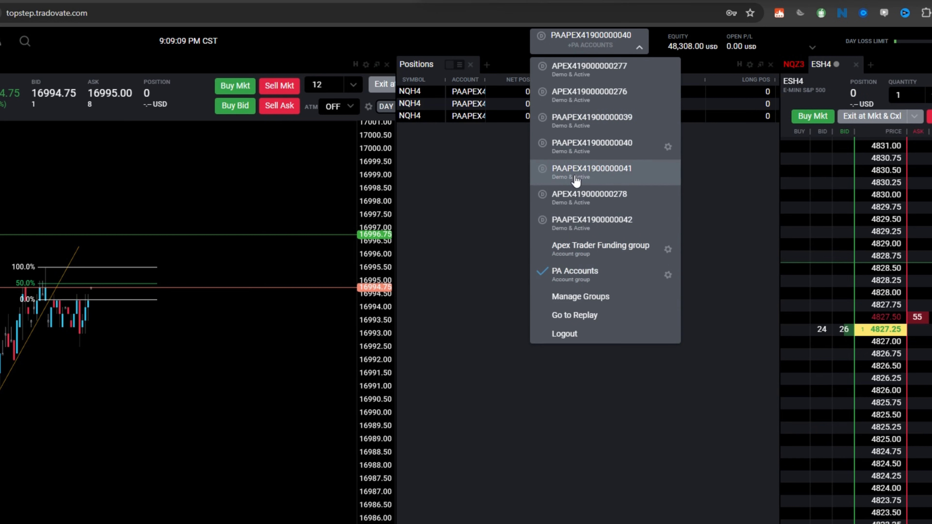
click(575, 179)
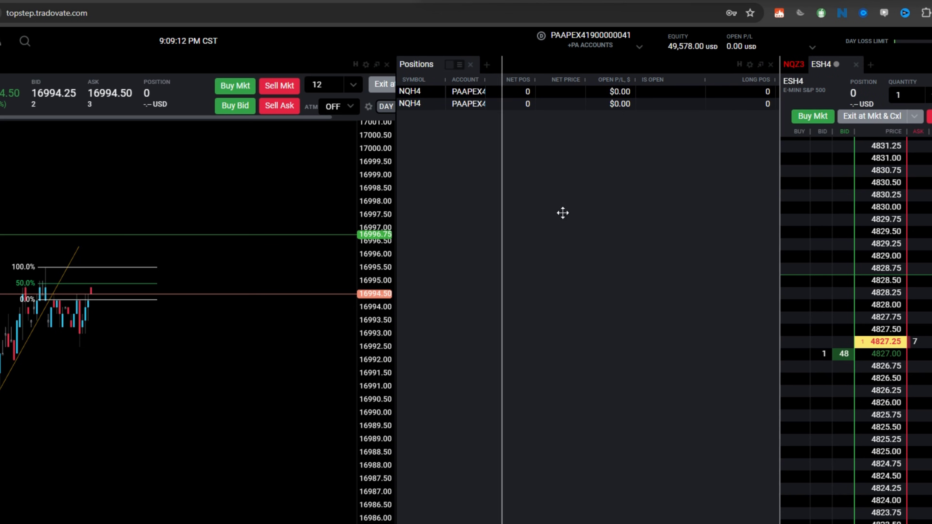
drag(563, 213, 563, 213)
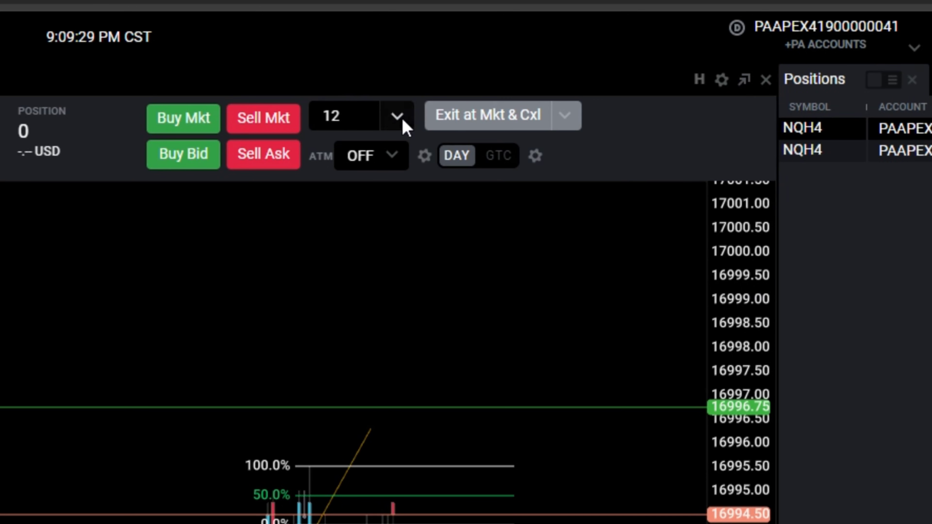
Set the chart's order quantity to 4 contracts
click(397, 117)
click(632, 116)
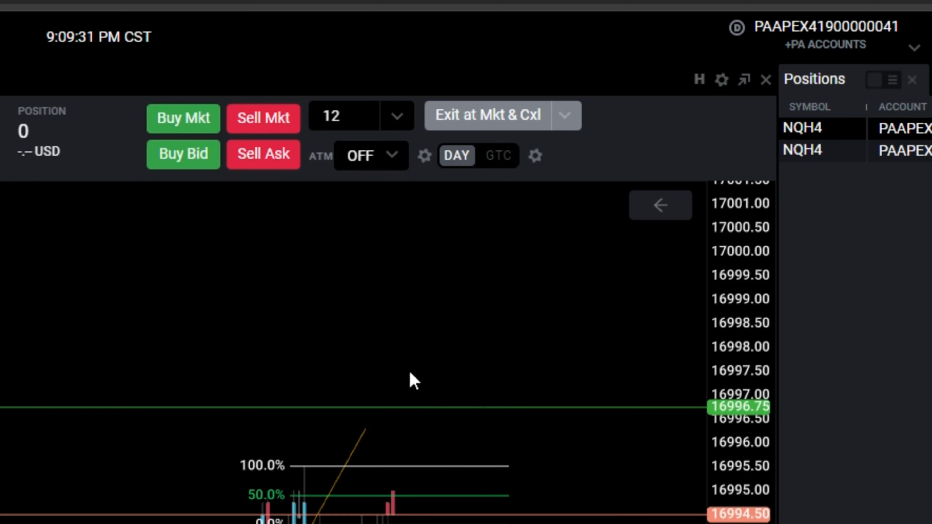
click(391, 120)
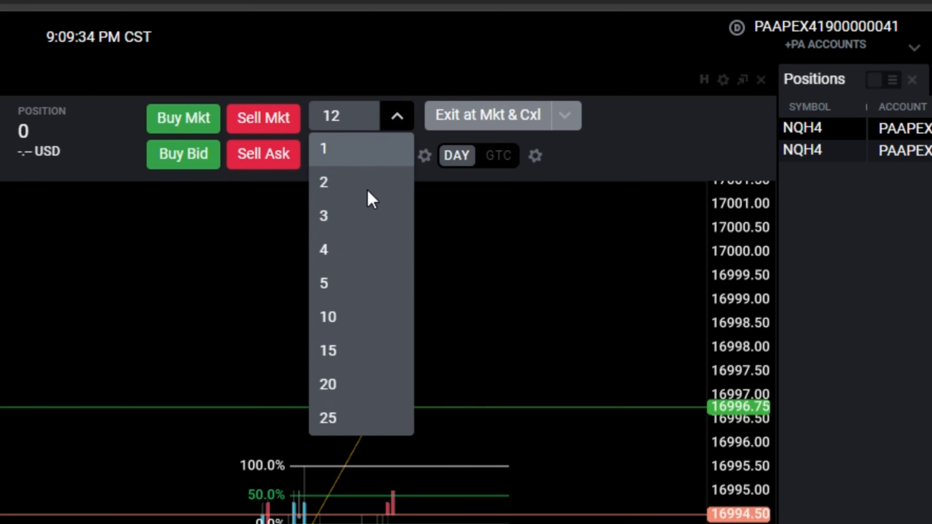
click(362, 254)
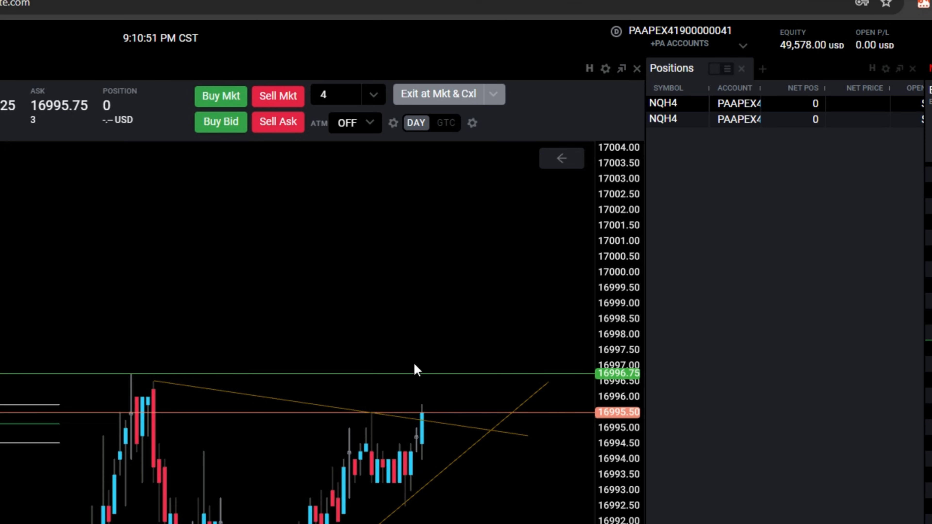
Widen the Symbol column of the Positions module to fit its contents
scroll(426, 411, down, 2)
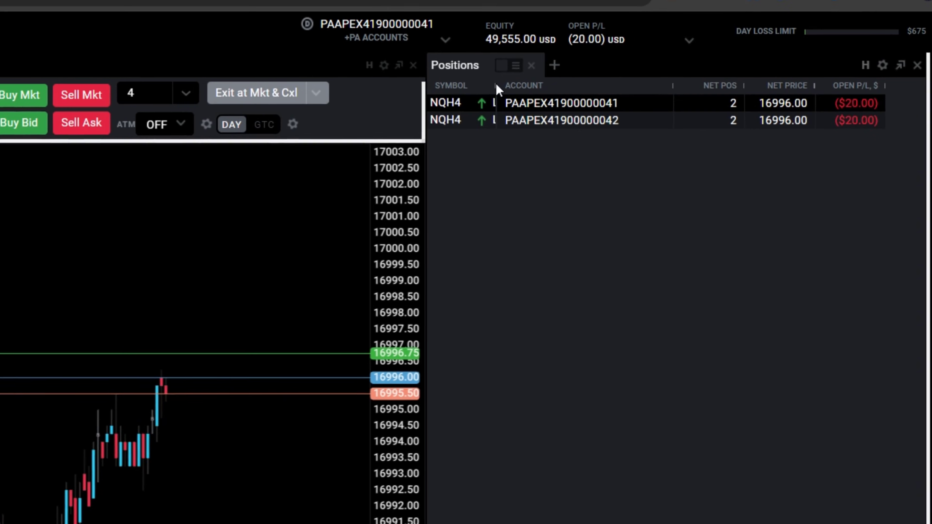
double_click(495, 82)
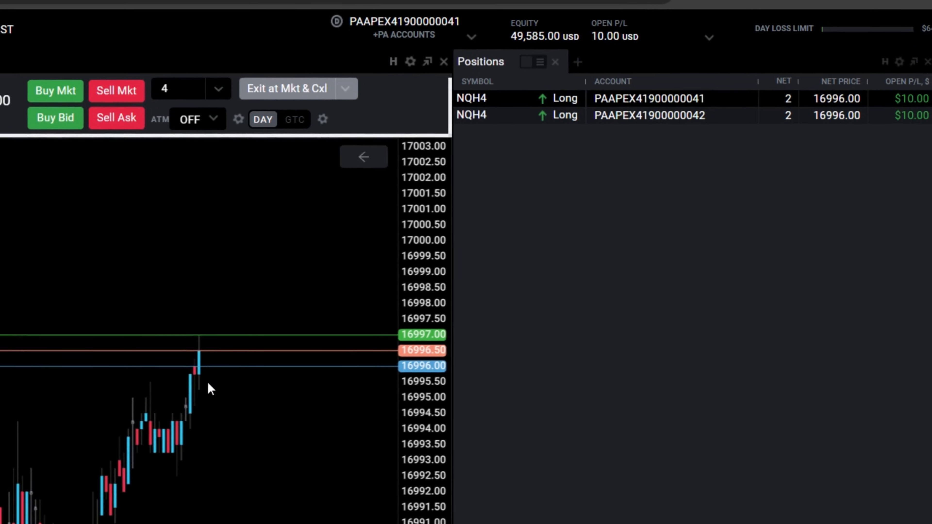
Place a sell stop order for 4 contracts at 16995.00 on the chart and move it down to 16994.75
click(224, 396)
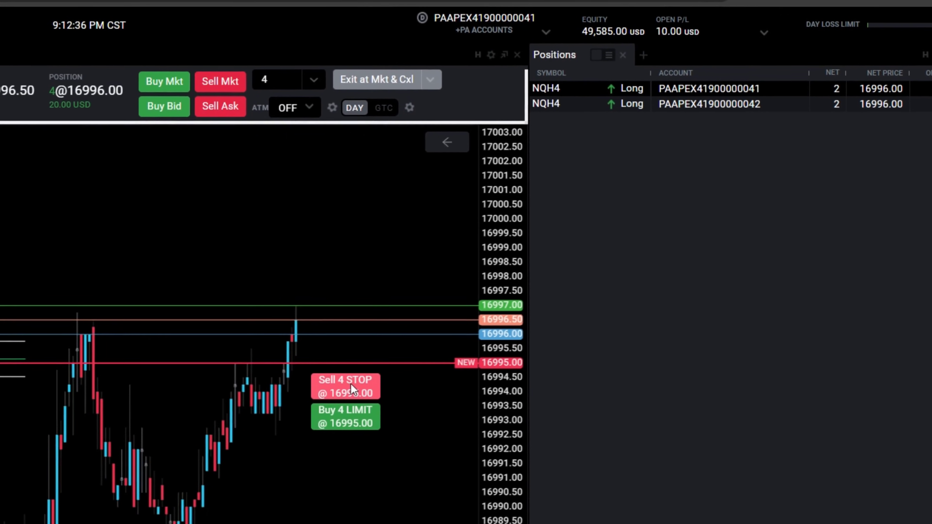
click(362, 380)
click(292, 401)
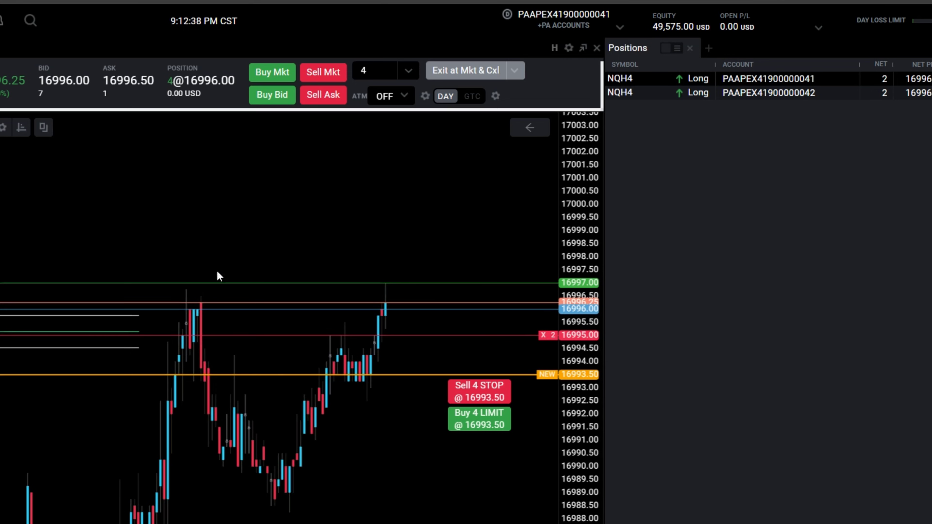
key(Escape)
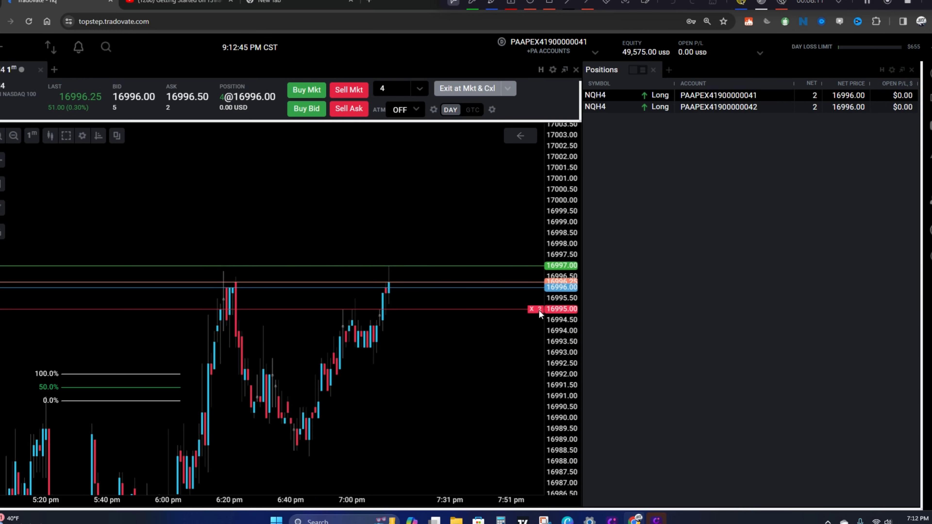
drag(537, 326, 561, 344)
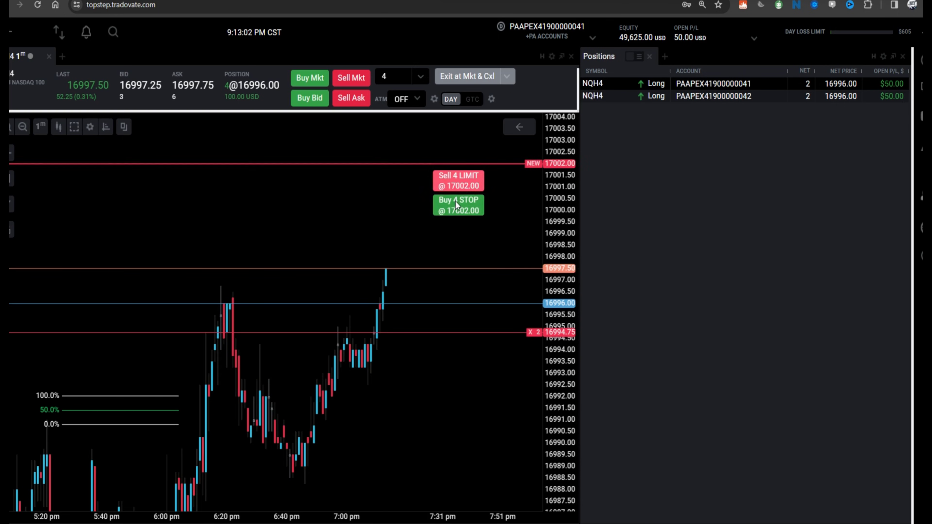
Place a sell limit order for 4 contracts at 17002.00 on the chart and cancel it
click(468, 185)
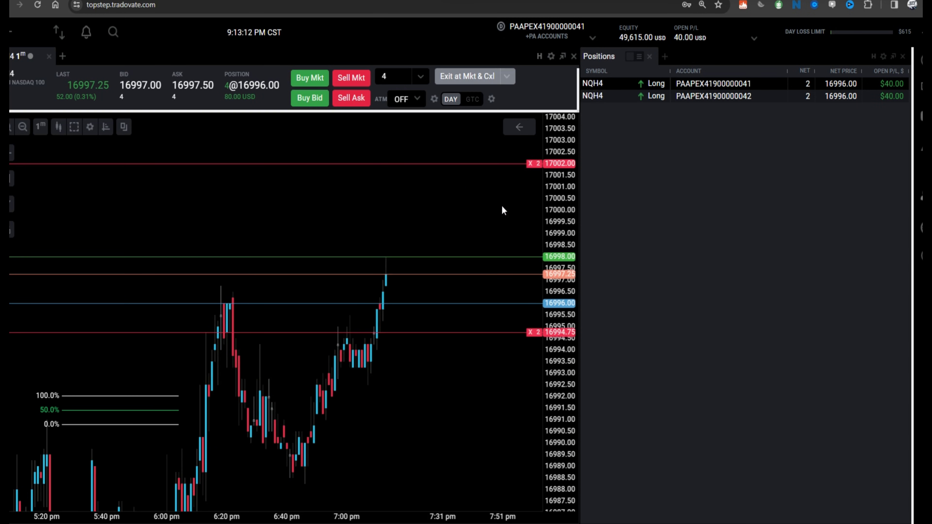
click(530, 165)
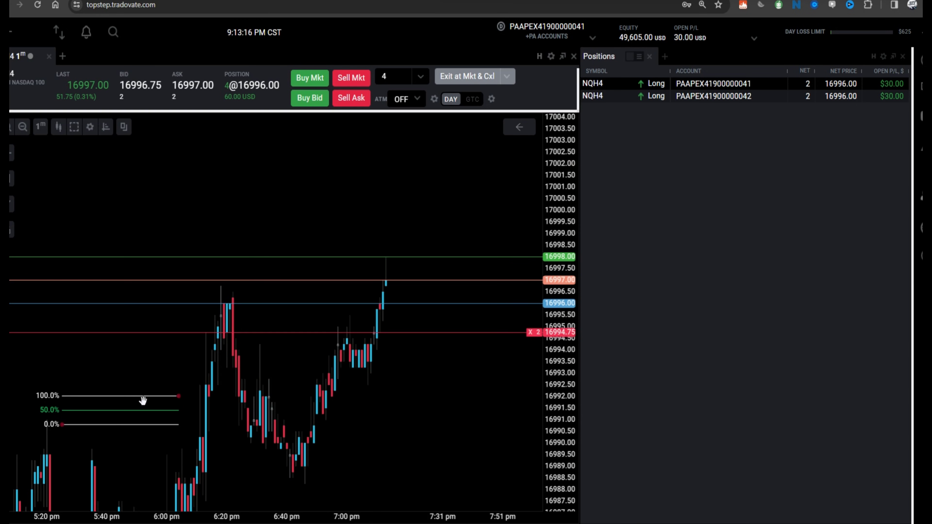
Set the chart's order quantity to 2 contracts
drag(141, 399, 455, 350)
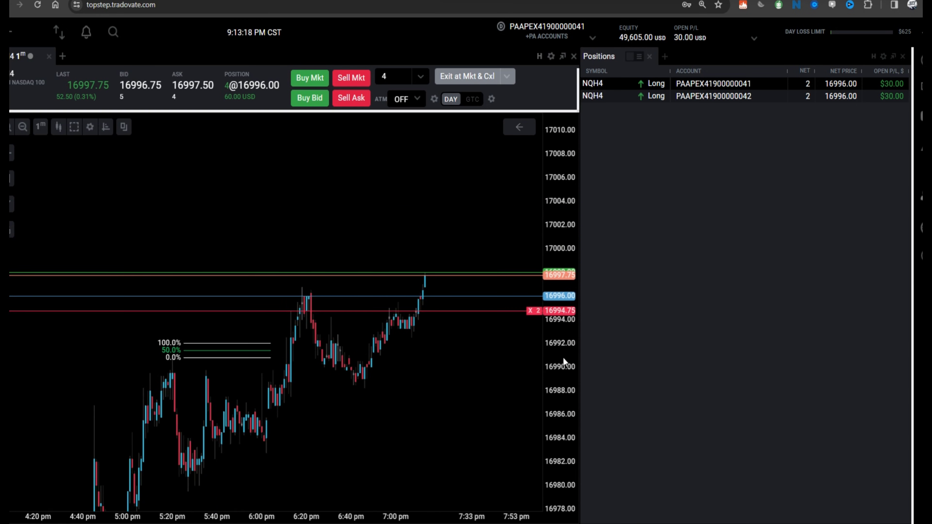
scroll(563, 357, up, 3)
drag(547, 372, 400, 133)
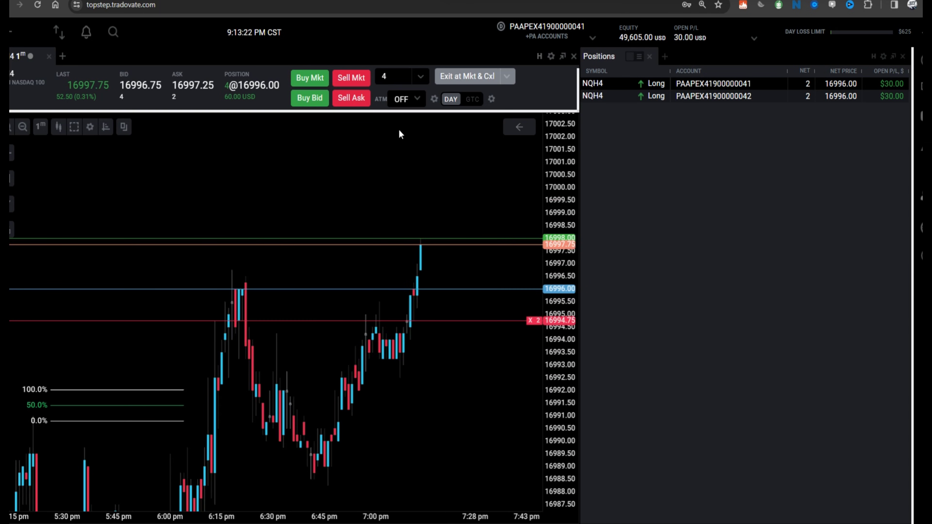
click(420, 76)
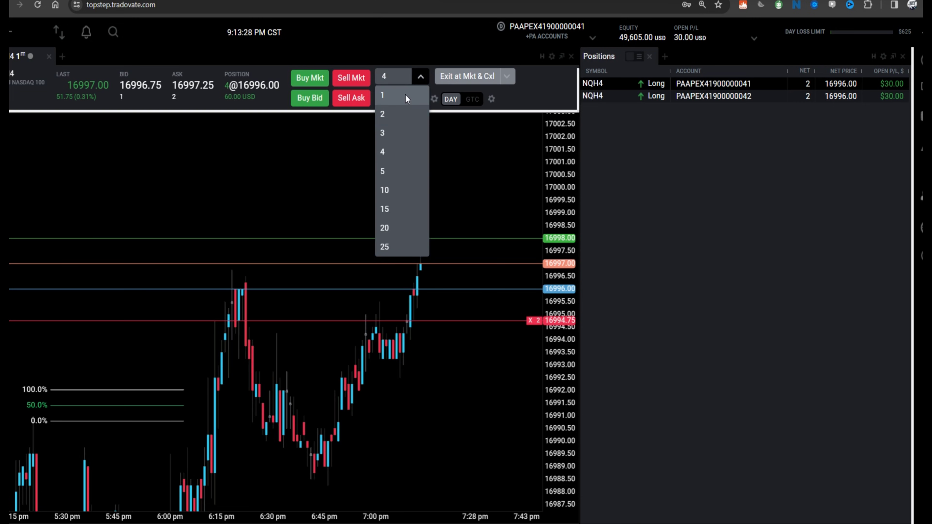
click(383, 114)
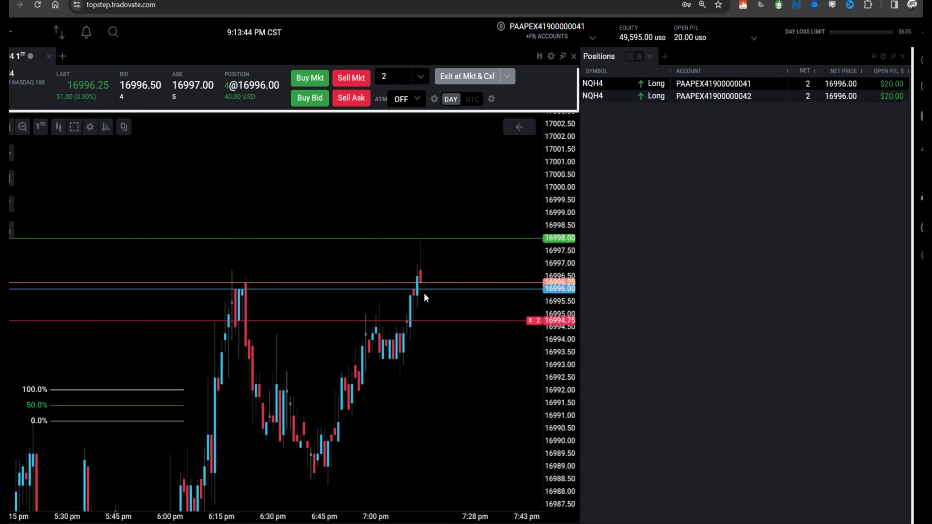
scroll(424, 298, up, 3)
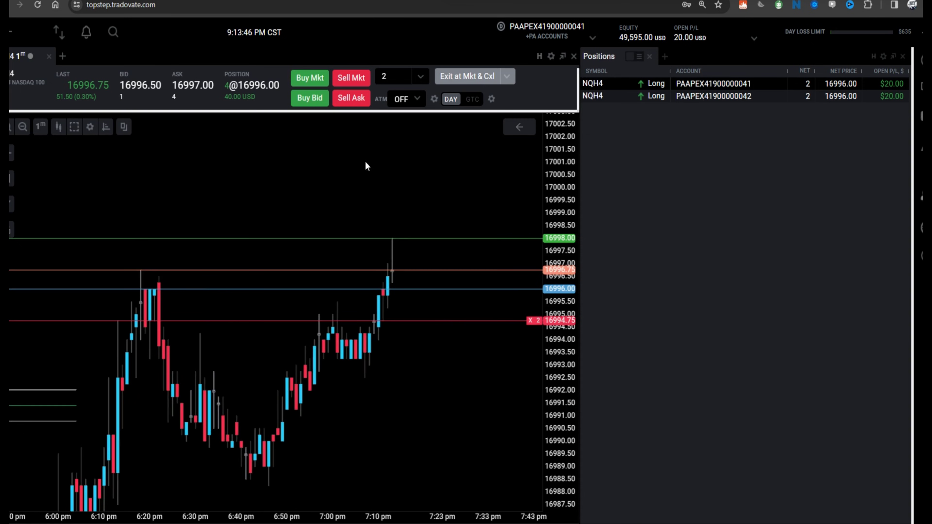
mouse_move(374, 291)
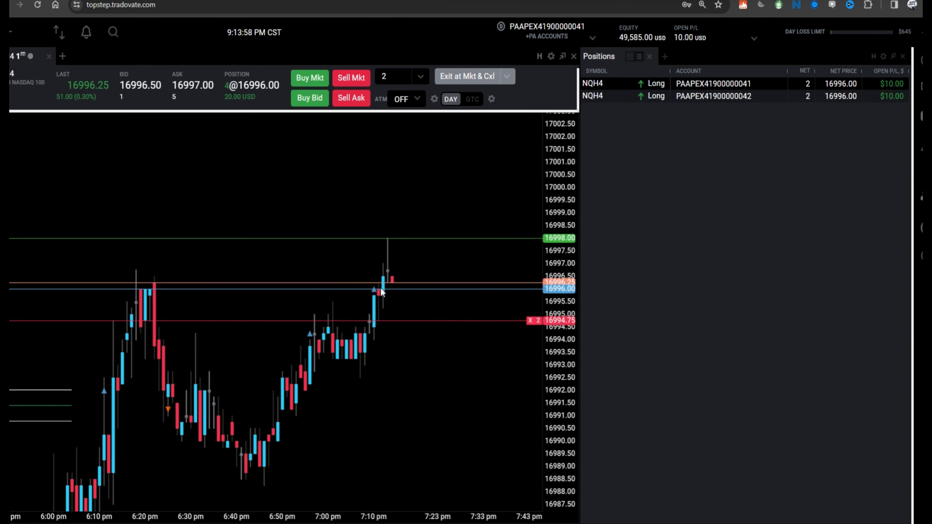
scroll(389, 335, down, 2)
scroll(431, 358, up, 3)
scroll(415, 76, down, 1)
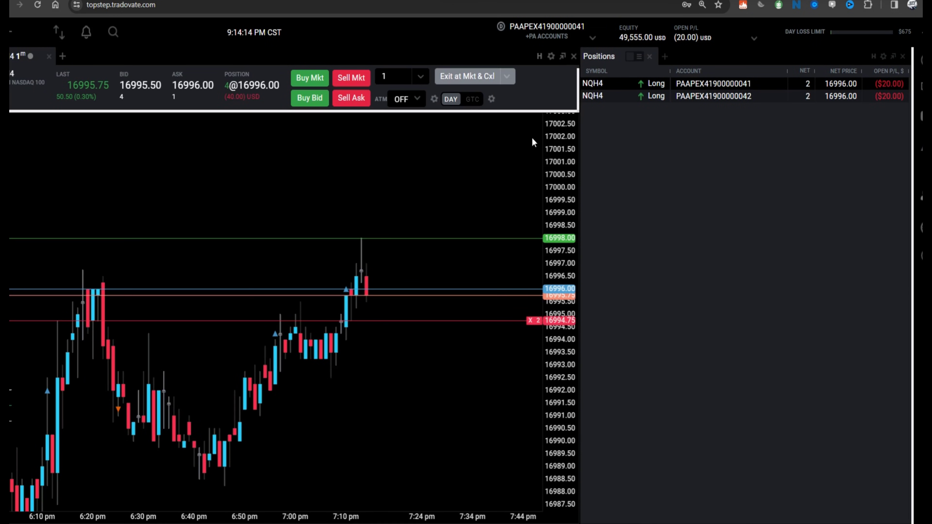
click(423, 77)
click(398, 110)
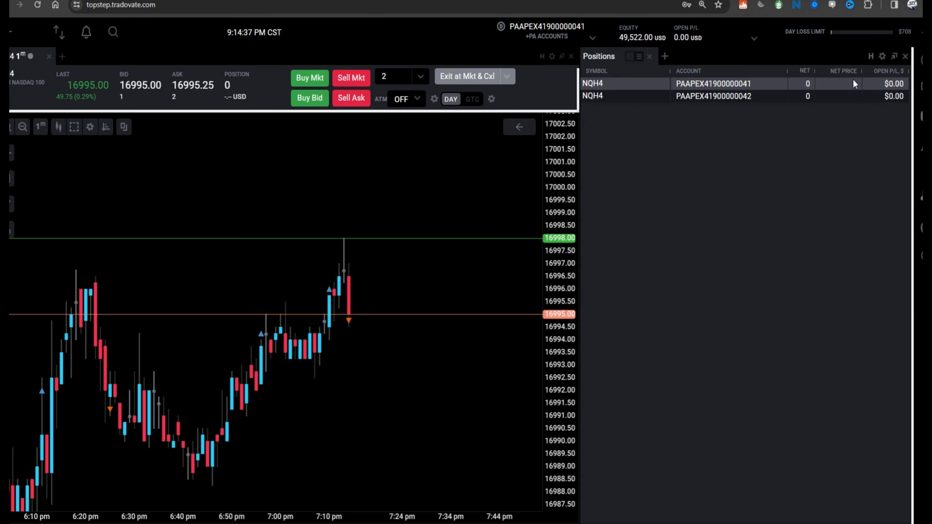
Buy 2 NQH4 contracts at market and place a sell stop order for 2 contracts at 16993.75
drag(391, 289, 447, 230)
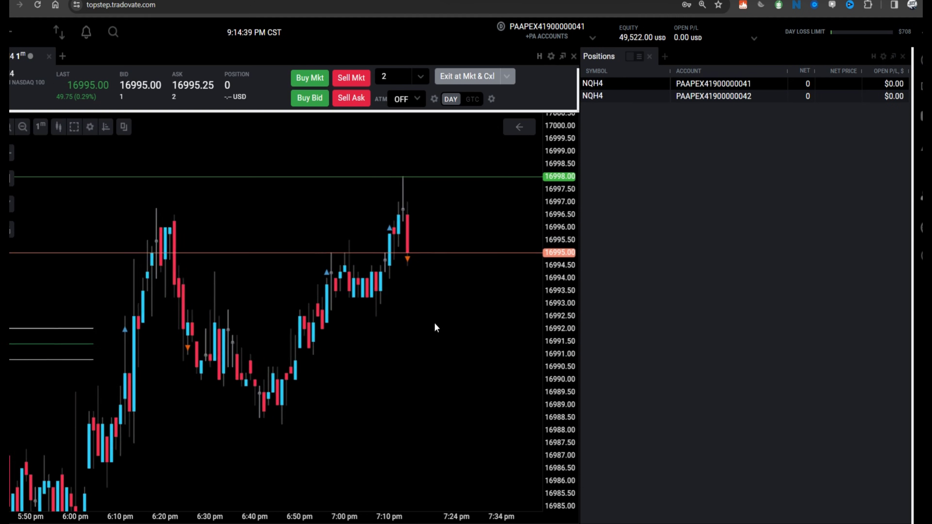
scroll(441, 330, down, 3)
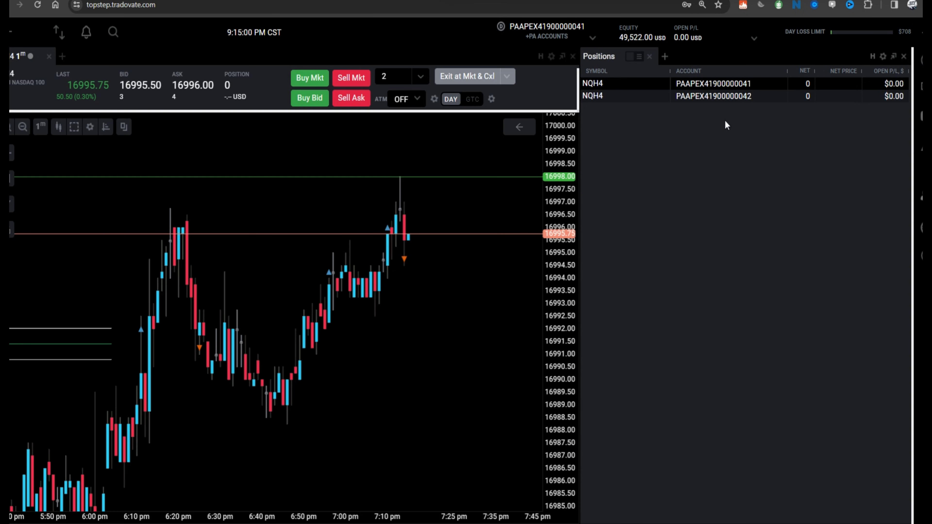
click(310, 78)
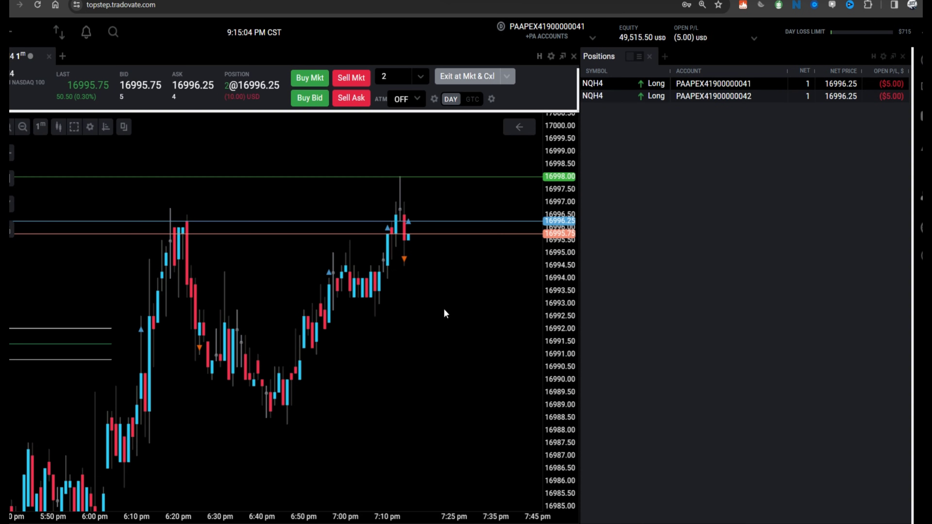
mouse_move(554, 301)
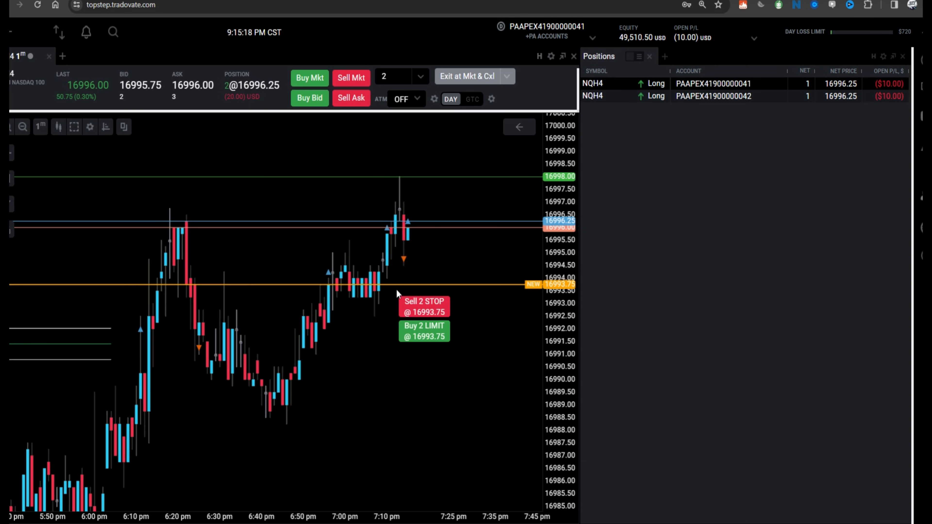
click(471, 285)
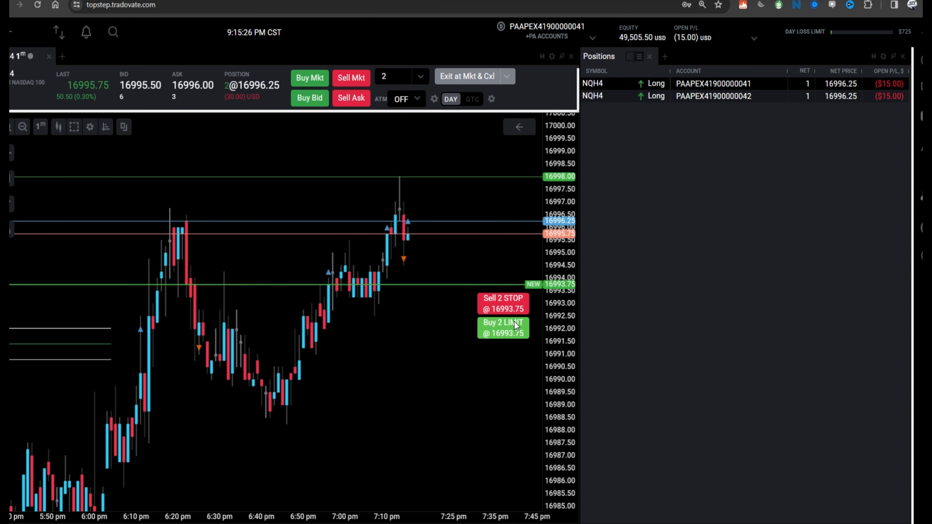
click(510, 301)
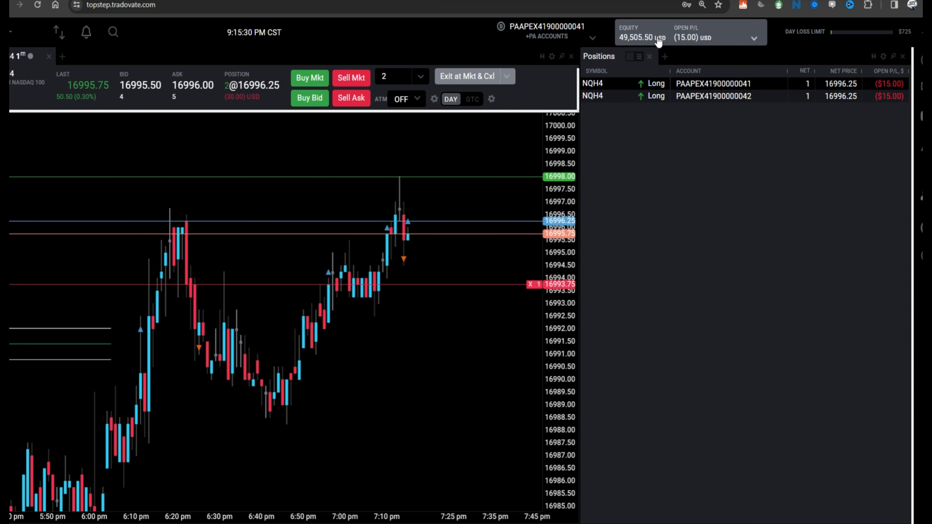
Switch to the Apex Trader Funding group and make the first listed account its lead account
click(562, 41)
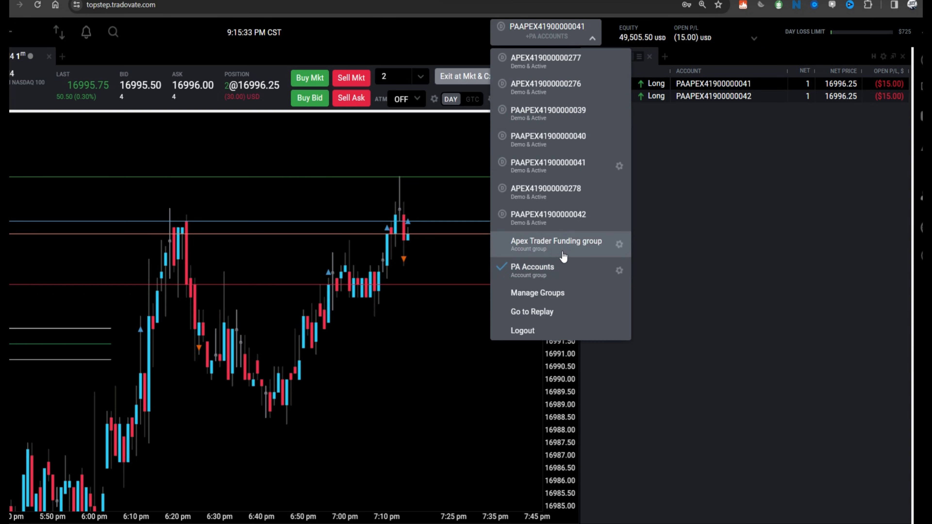
click(532, 244)
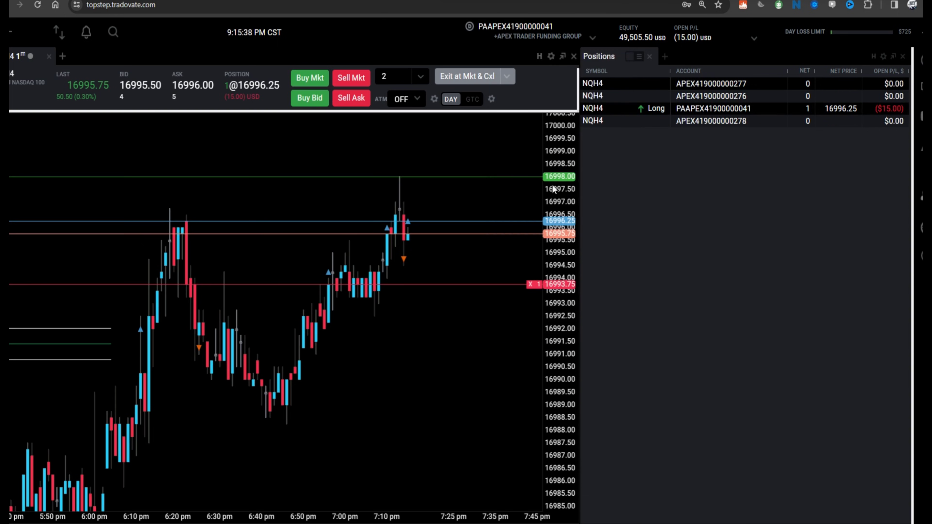
click(564, 33)
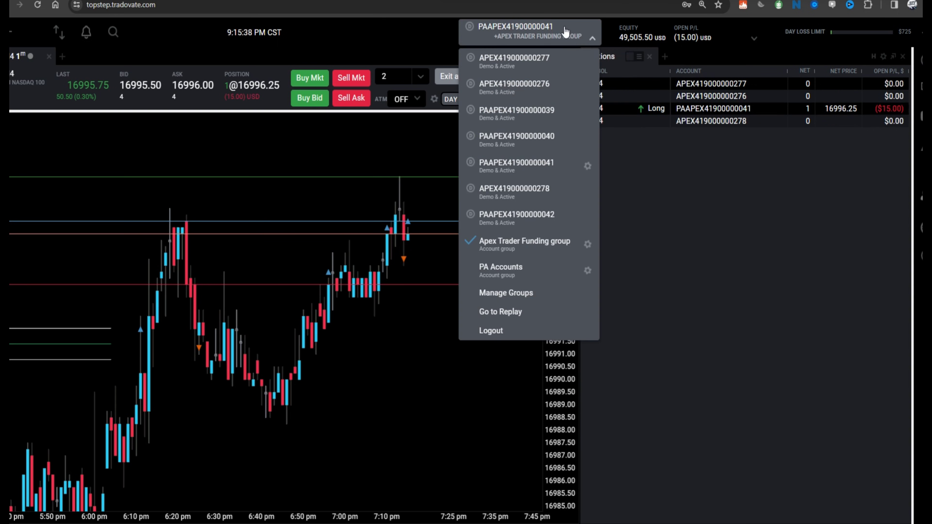
click(539, 62)
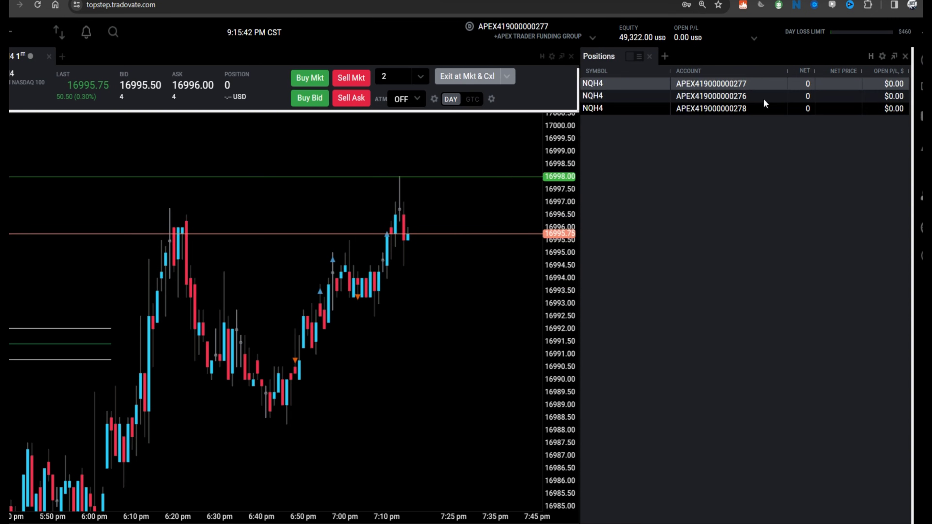
Set the chart's order quantity to 6 contracts for the Apex Trader Funding group
click(421, 76)
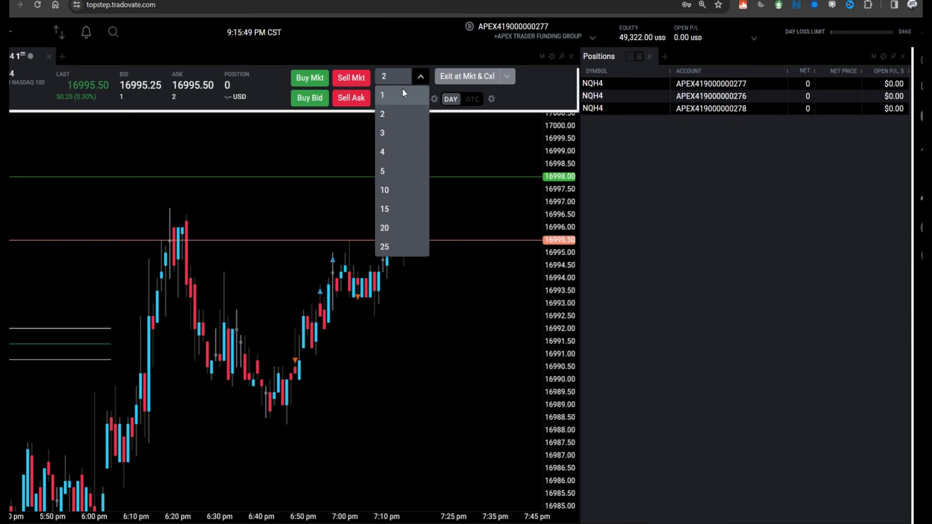
click(391, 76)
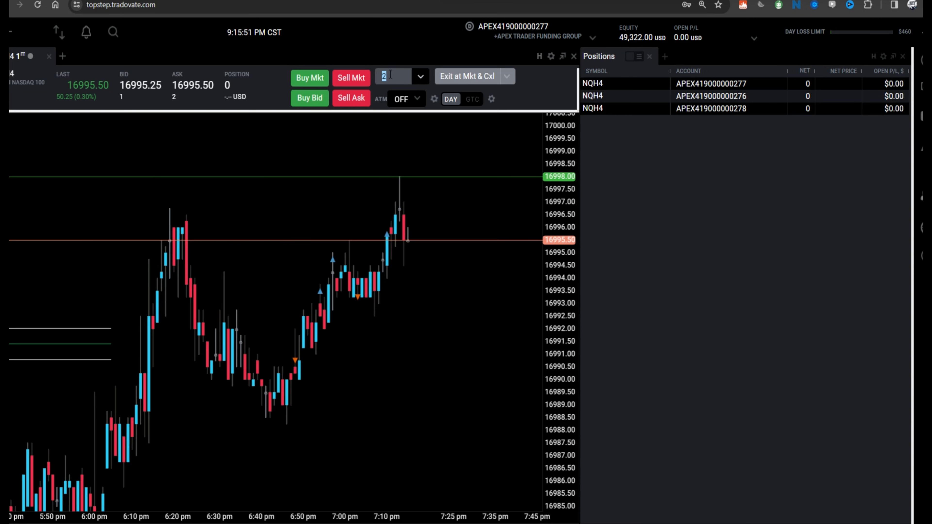
click(532, 87)
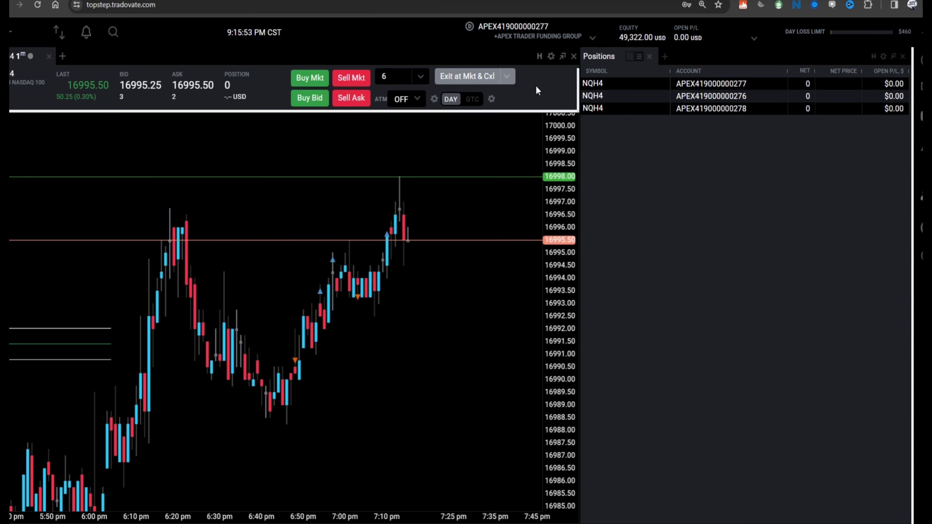
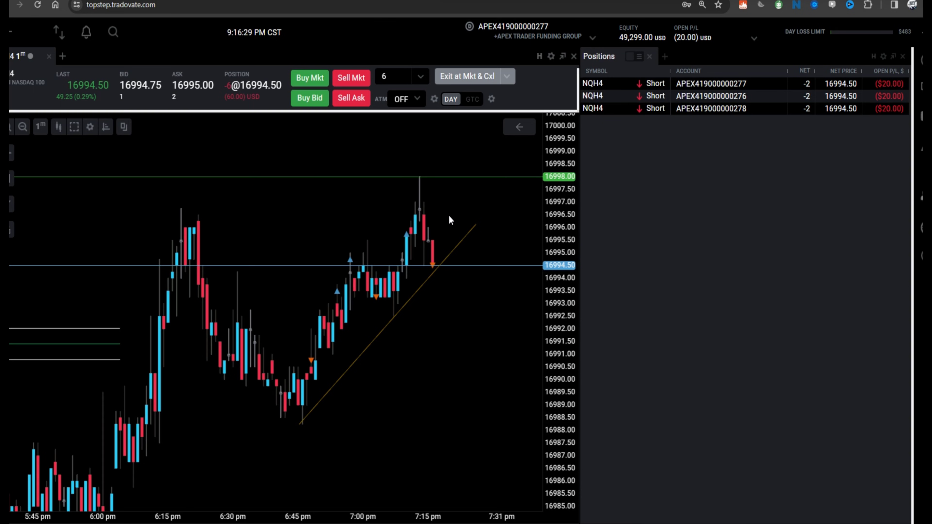
Place a buy stop order for 6 contracts at 16996.25 above the short position
click(442, 220)
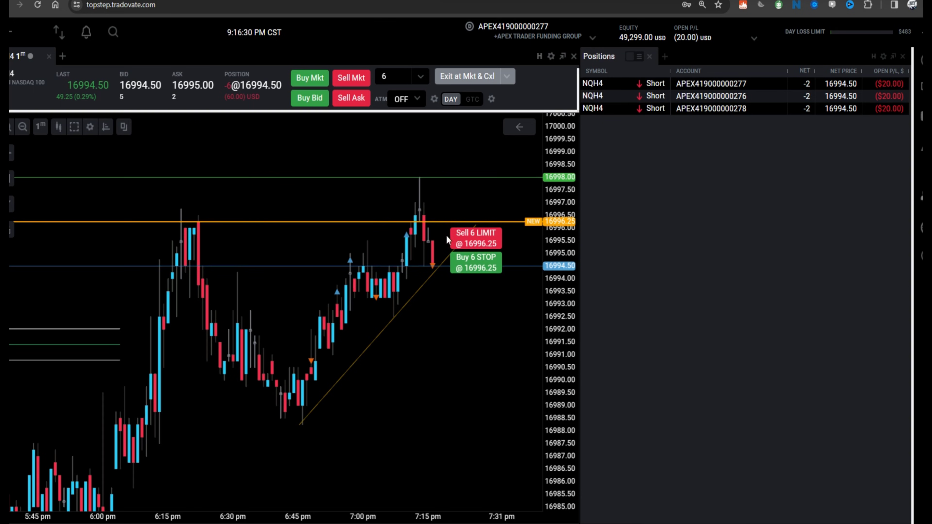
click(470, 269)
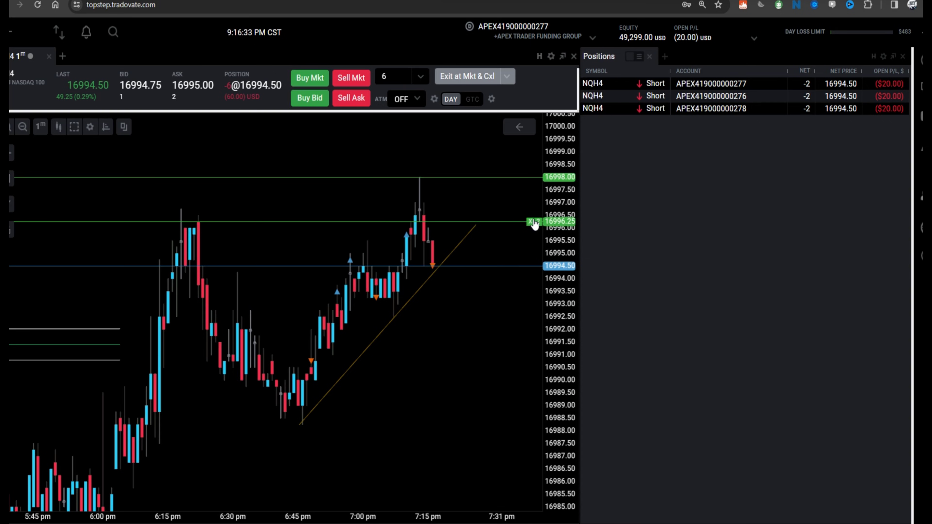
Make the second listed account the lead account and switch the account group to PA Accounts
click(658, 35)
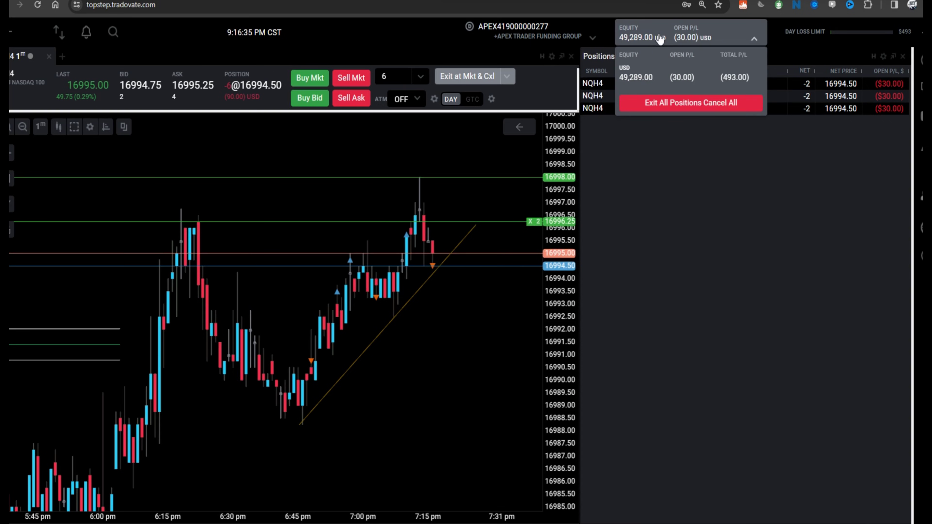
click(585, 34)
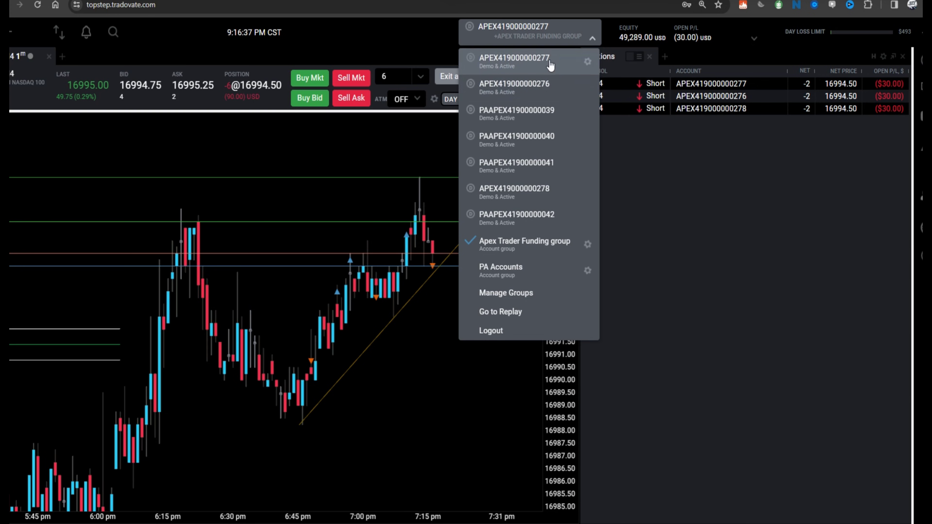
click(552, 83)
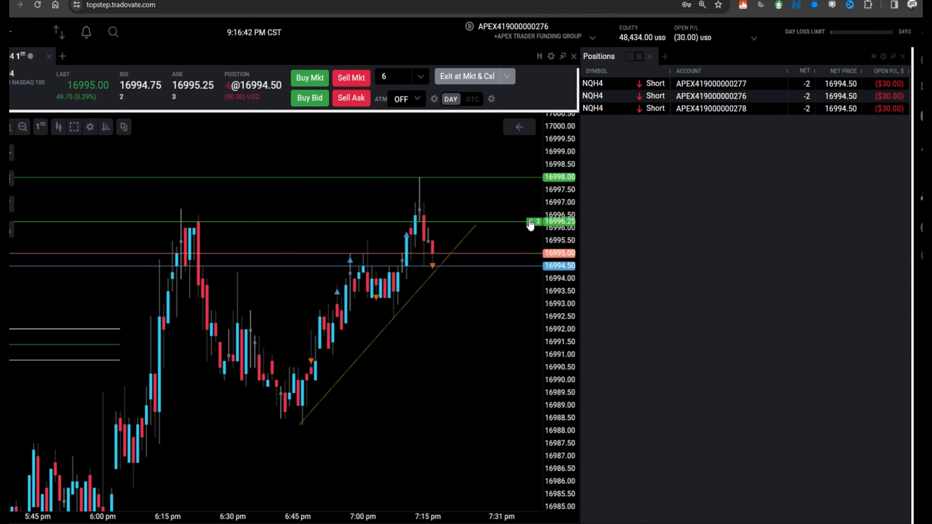
click(506, 35)
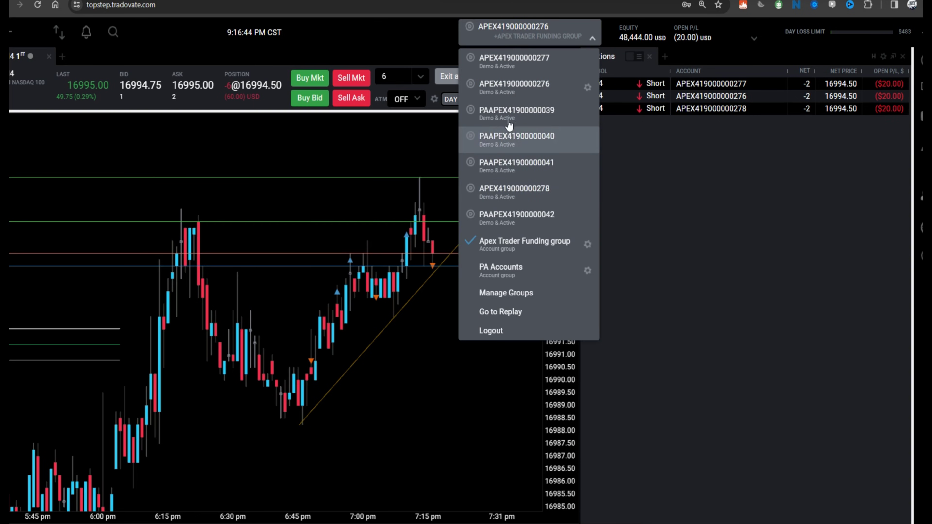
click(526, 263)
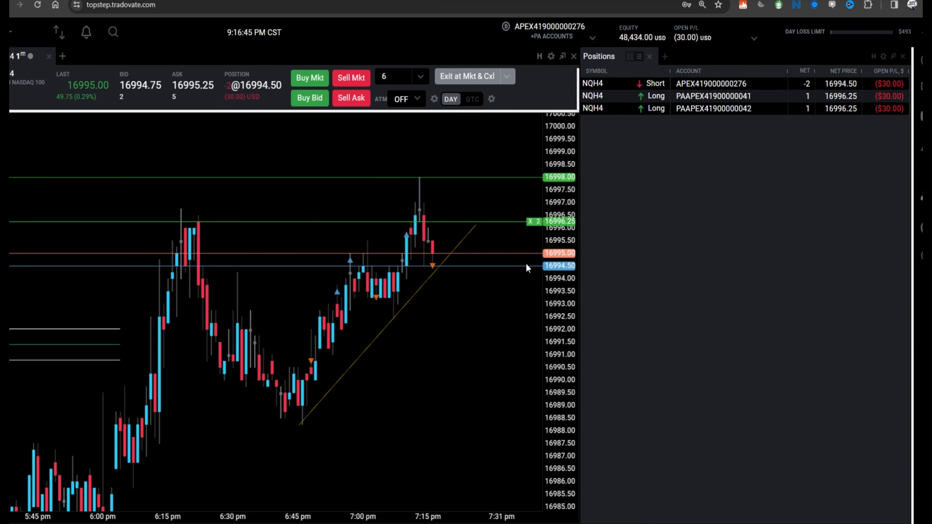
Make the fifth listed account the lead account for the PA Accounts group
click(559, 41)
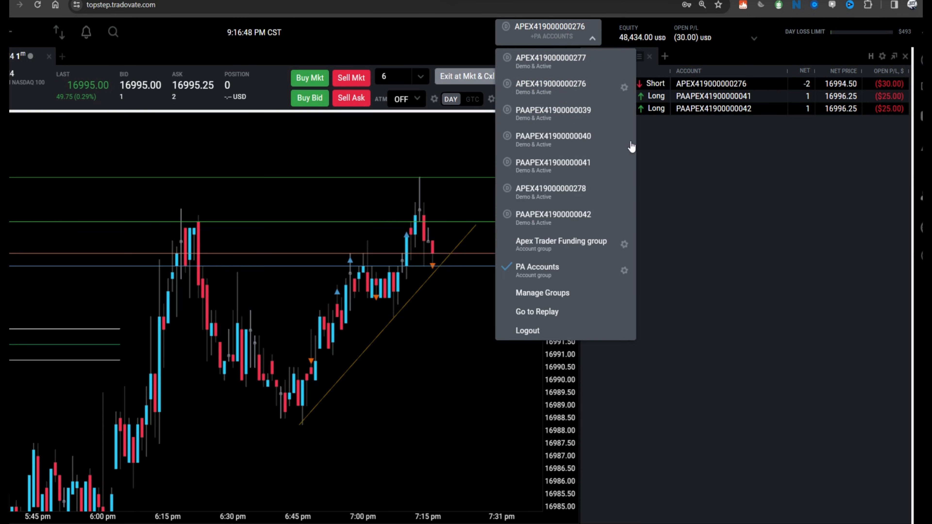
click(572, 112)
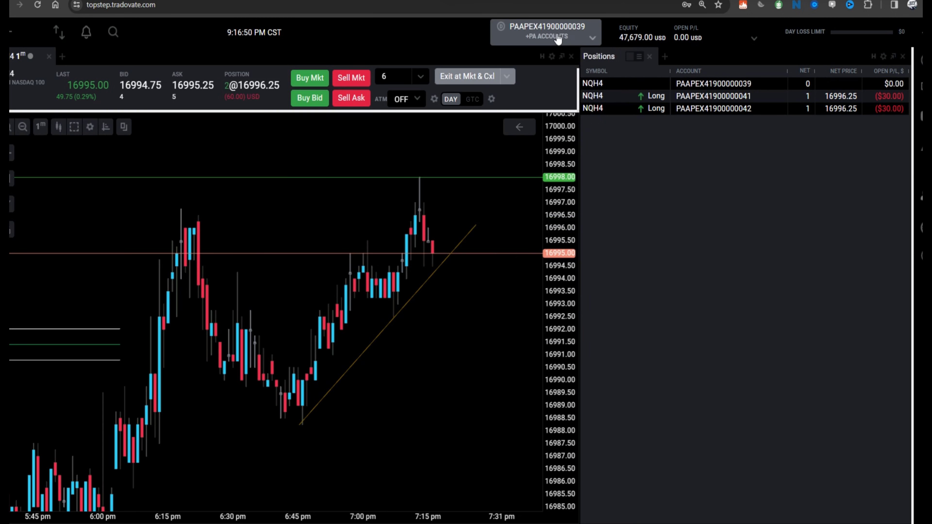
click(550, 32)
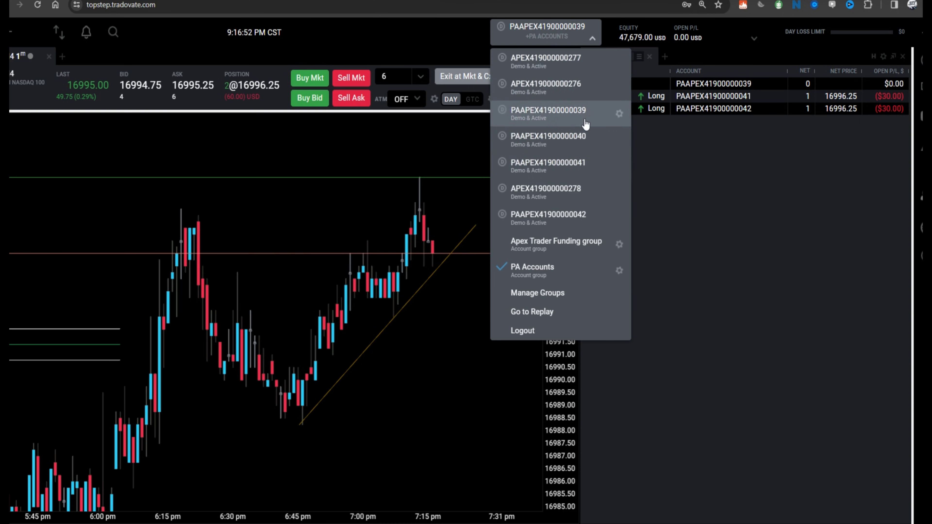
click(707, 172)
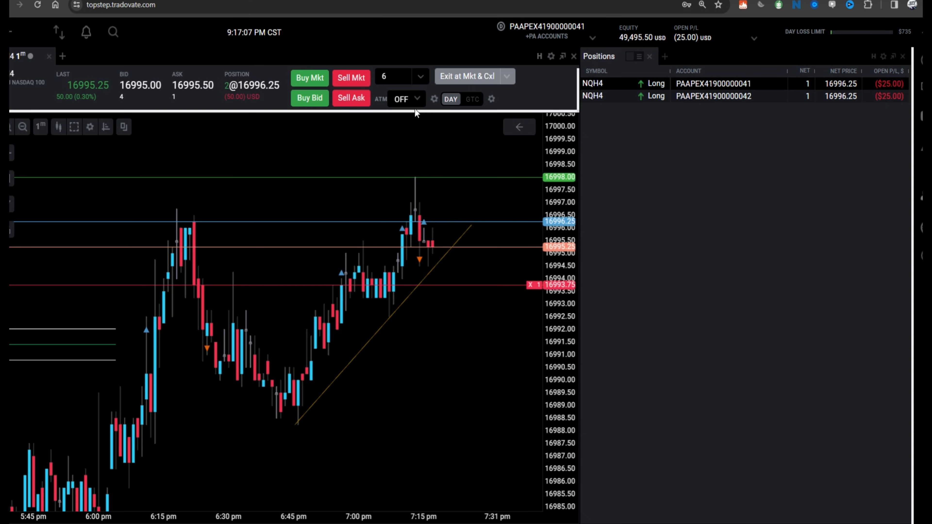
Set the order quantity to 2 contracts, and exit the group's long positions at market while cancelling its working orders
click(420, 77)
click(409, 115)
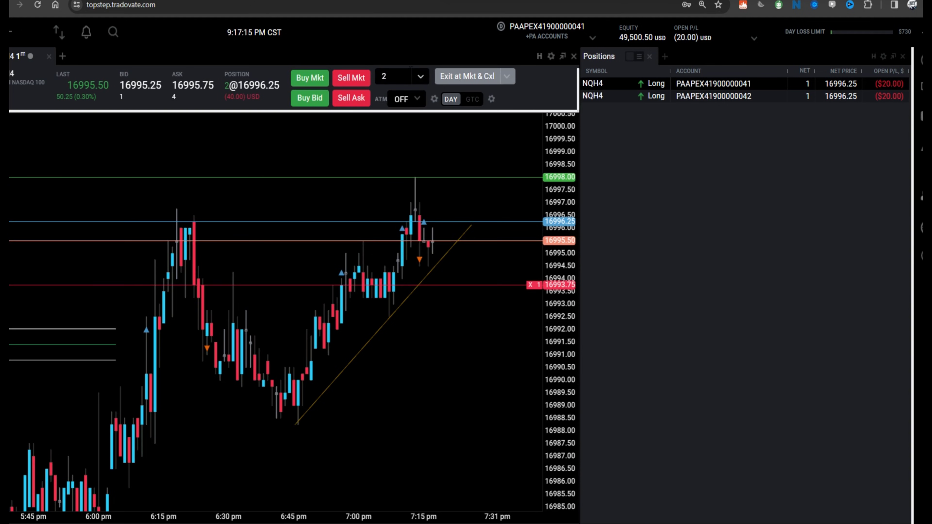
click(467, 76)
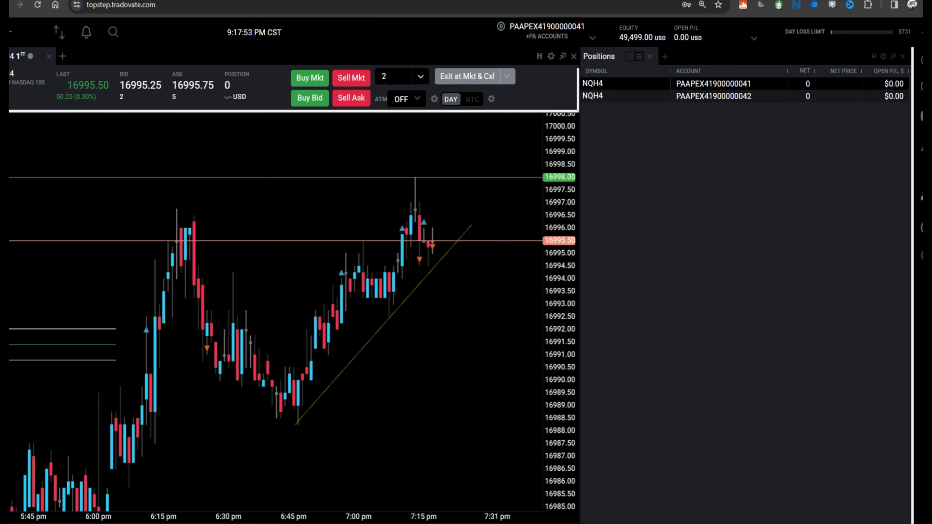
Buy 4 contracts at market for the PA Accounts group and protect them with a sell stop for 4 at 16994.25
double_click(388, 78)
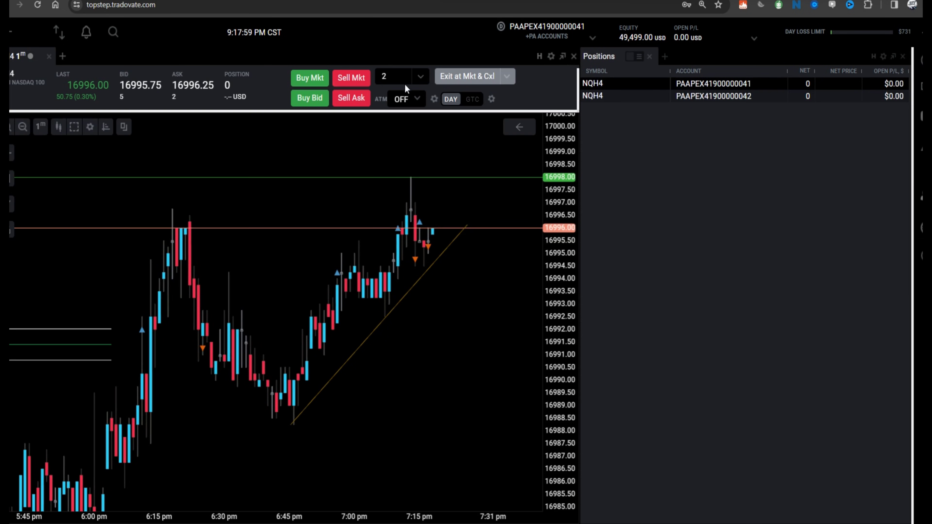
click(421, 77)
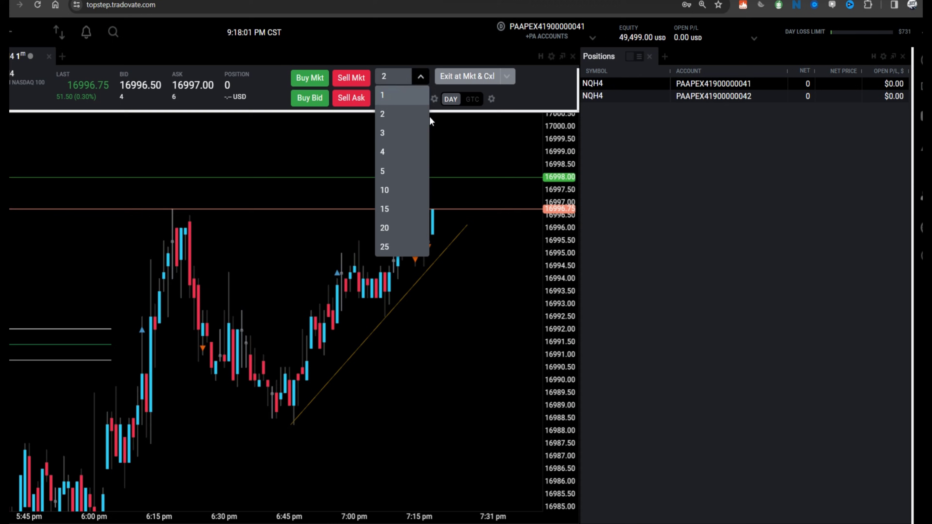
click(407, 146)
click(310, 77)
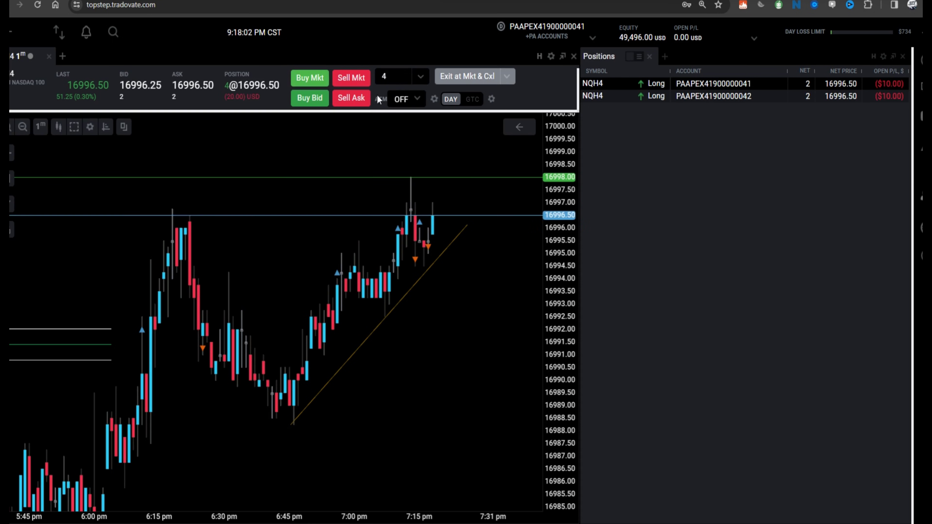
click(438, 273)
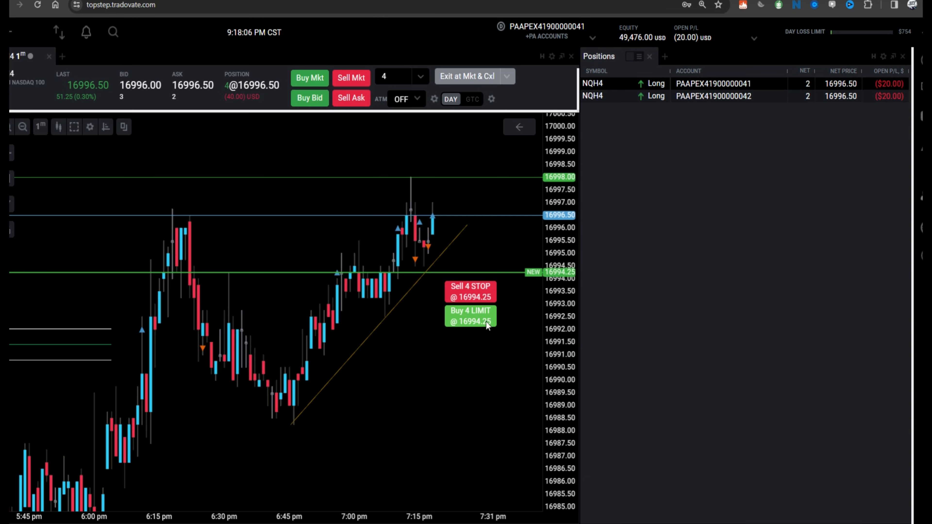
click(474, 298)
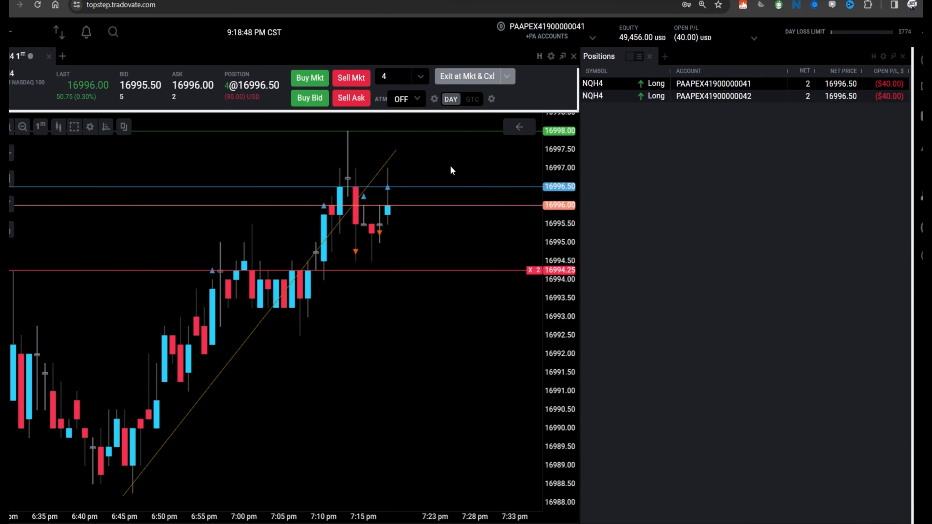
drag(450, 165, 461, 234)
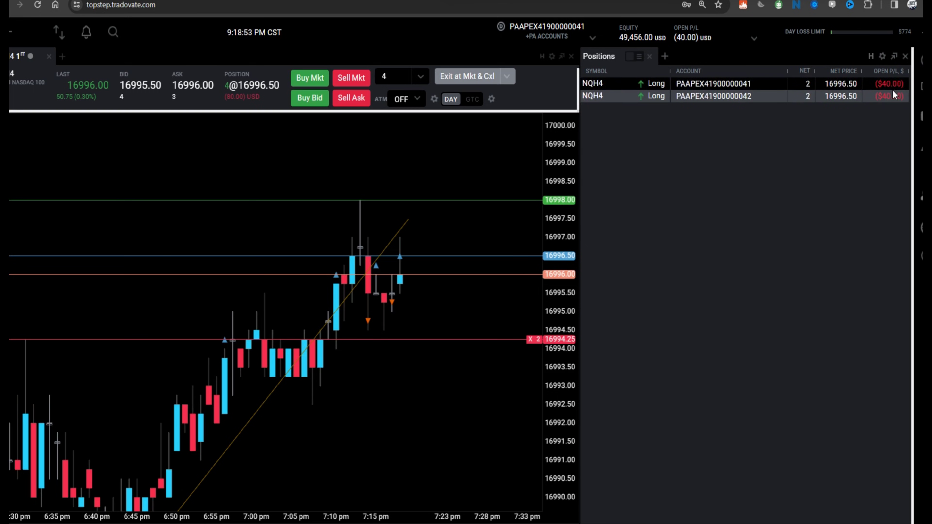
double_click(409, 220)
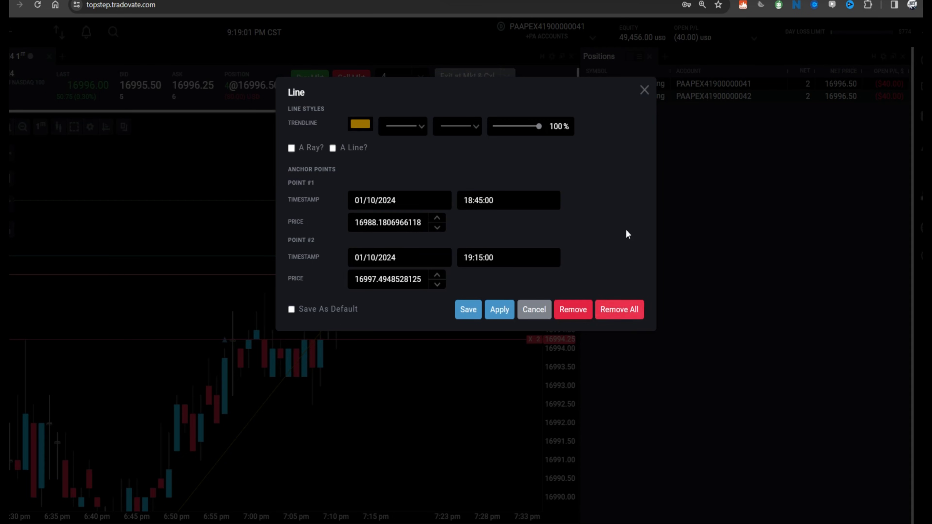
click(646, 90)
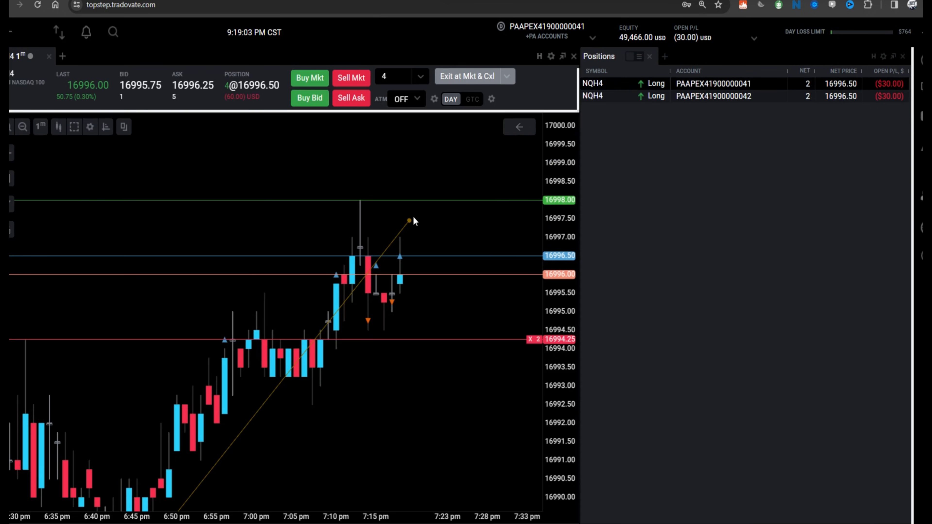
double_click(402, 223)
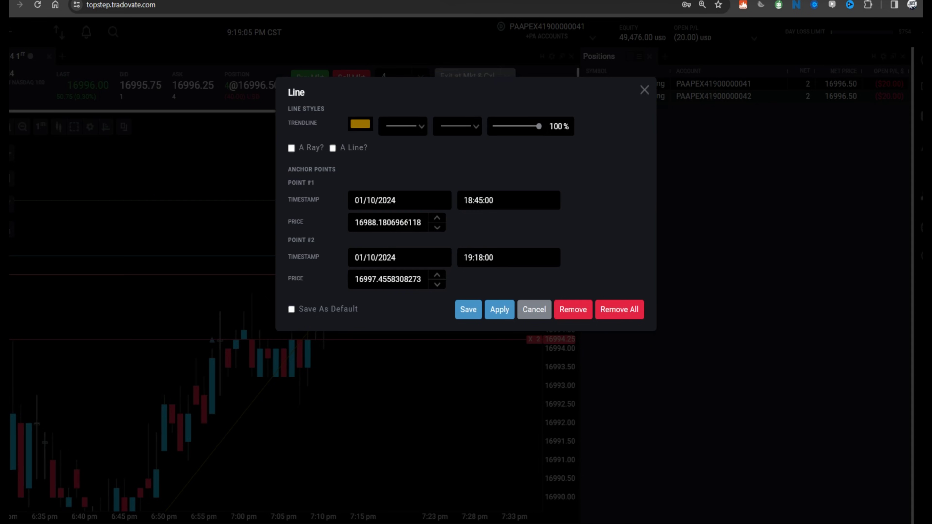
click(644, 90)
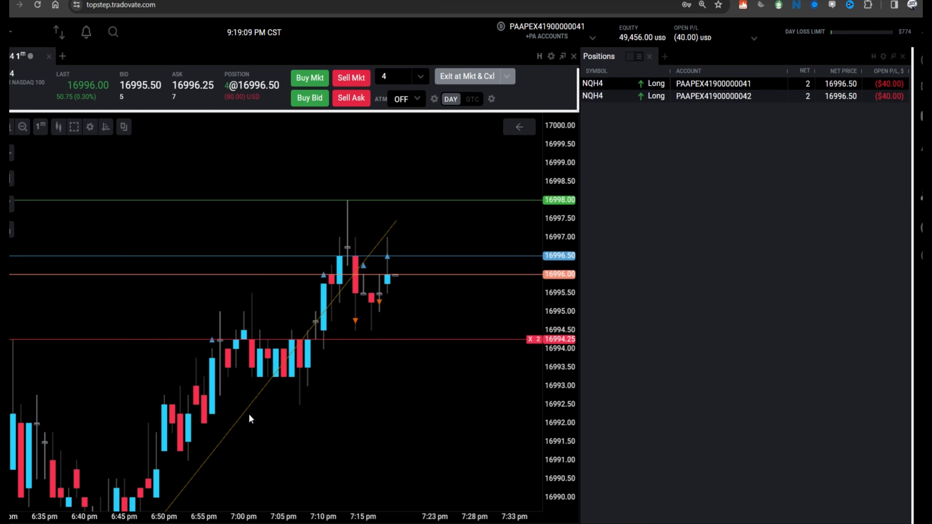
Move the yellow trendline on the chart to a later time, clear of the existing candles
drag(249, 414, 484, 380)
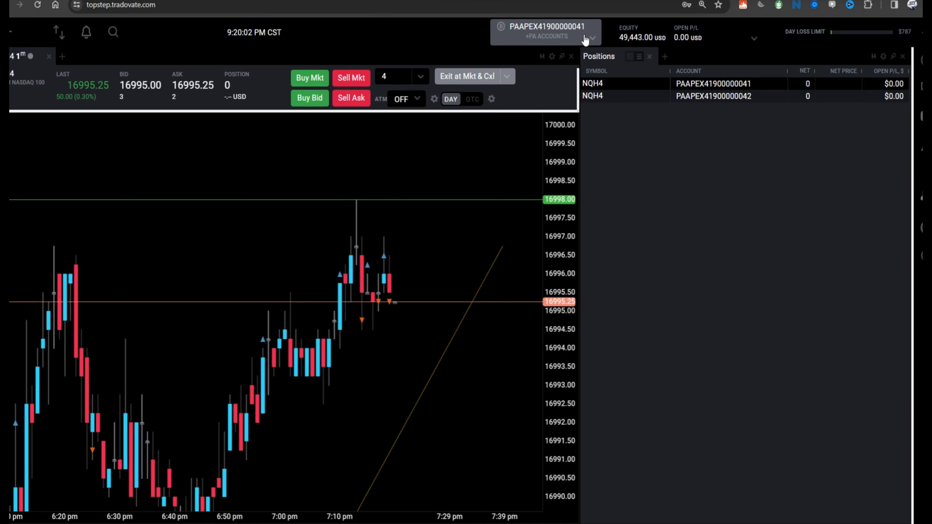
Sell 4 contracts at market for the PA Accounts group and protect them with a buy stop for 4 at 16997.00
click(353, 77)
click(393, 239)
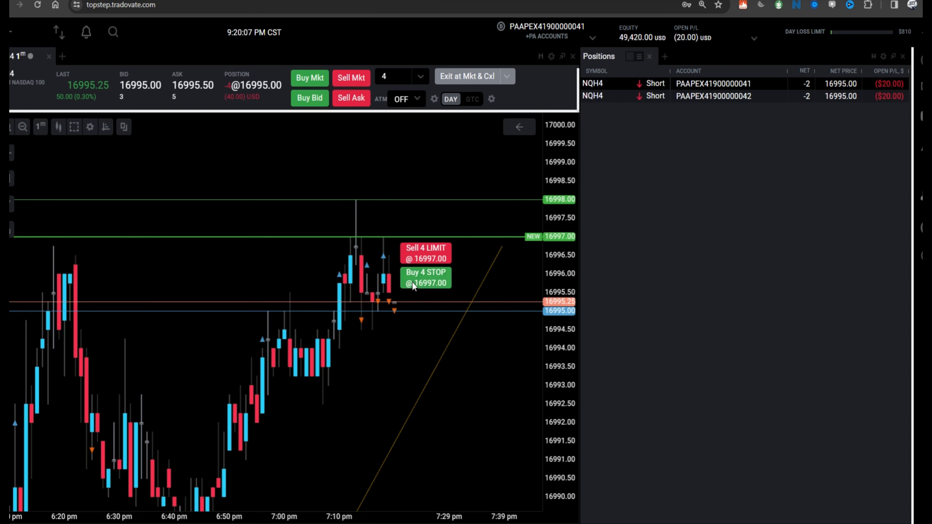
click(426, 281)
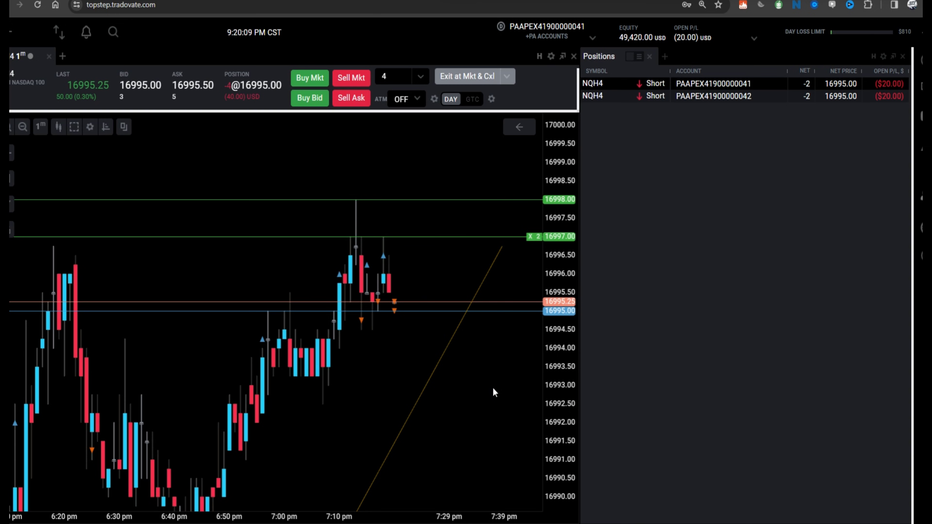
Switch to the Apex Trader Funding group and make the second listed account its lead account
scroll(553, 370, down, 3)
scroll(509, 373, down, 3)
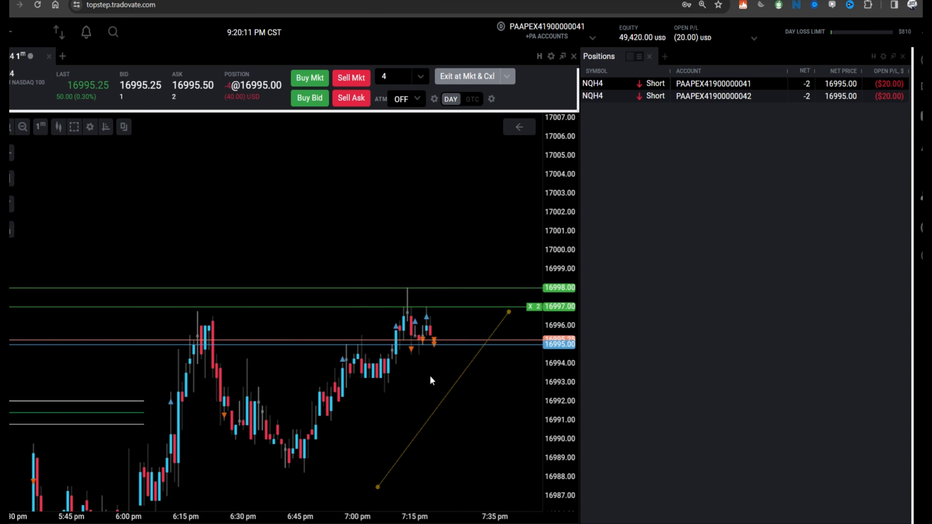
click(644, 39)
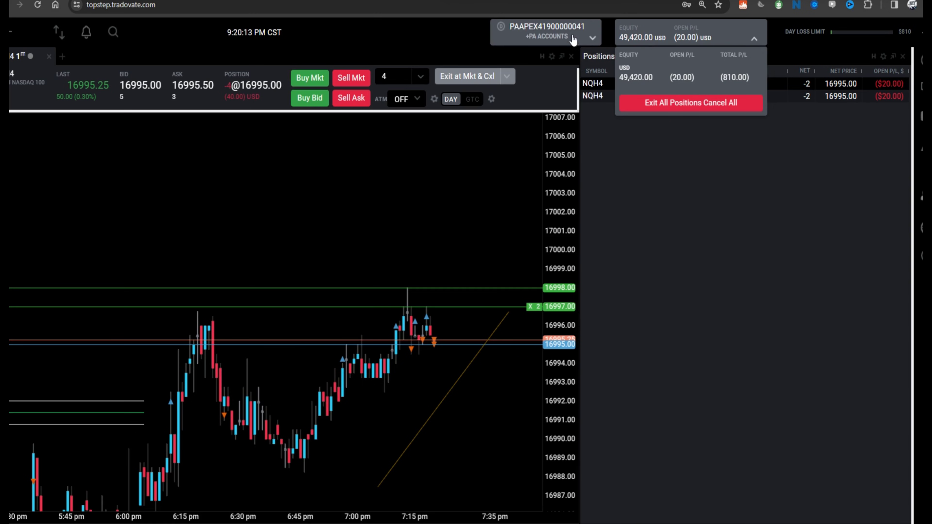
click(555, 32)
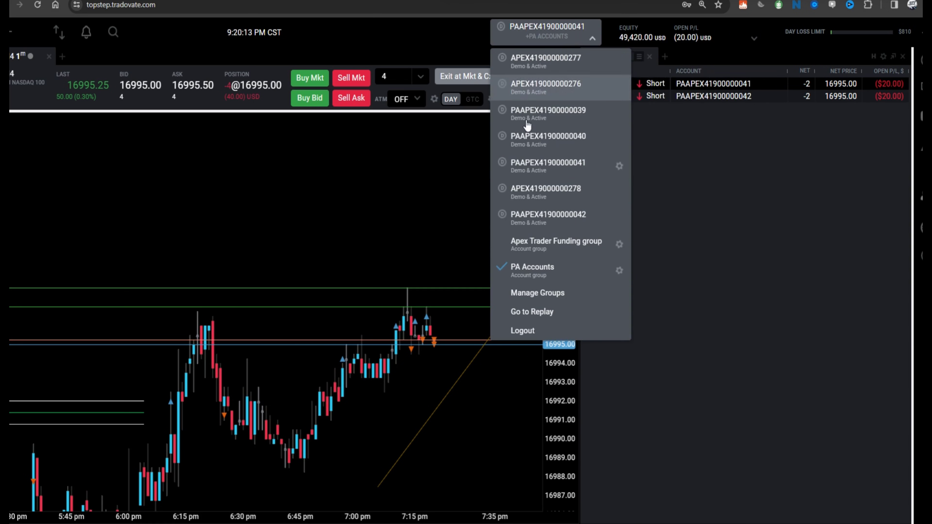
click(565, 242)
click(514, 35)
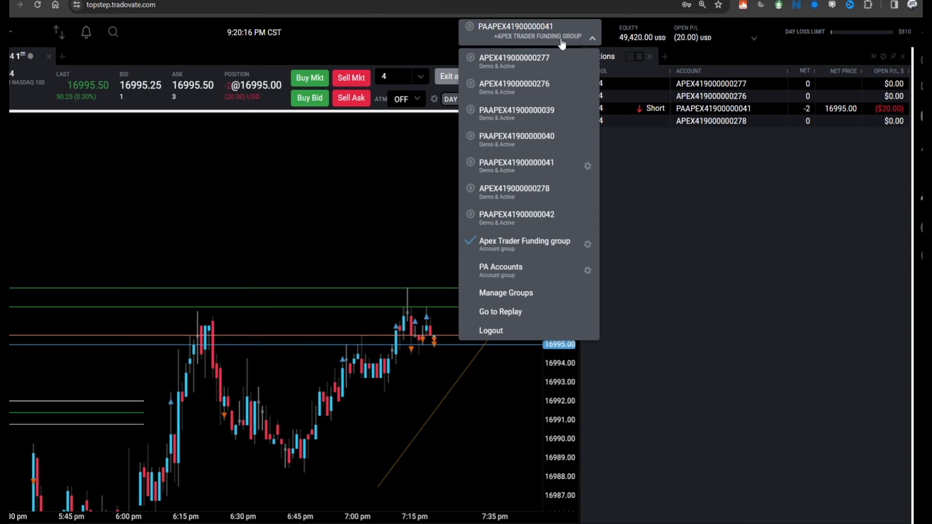
click(516, 90)
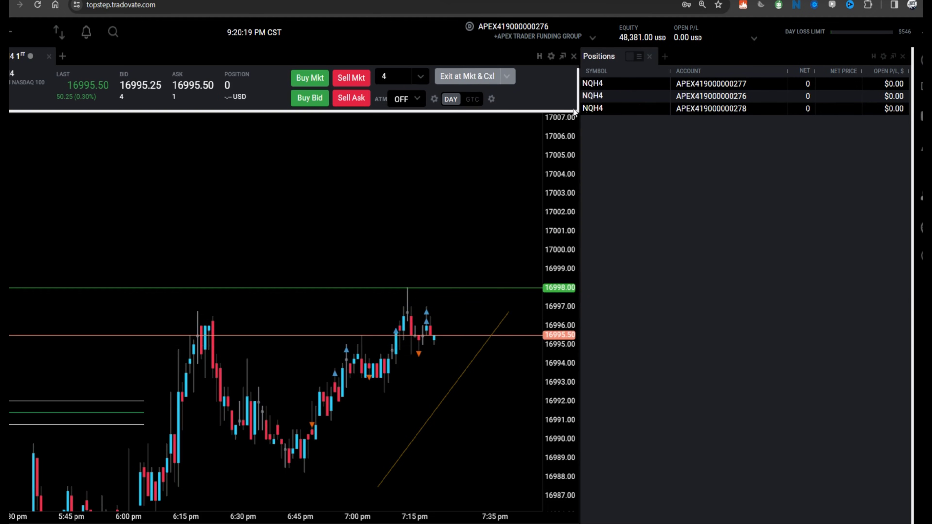
Try to sell at market for the Apex Trader Funding group with a quantity of 4 contracts and with 2 contracts
click(352, 87)
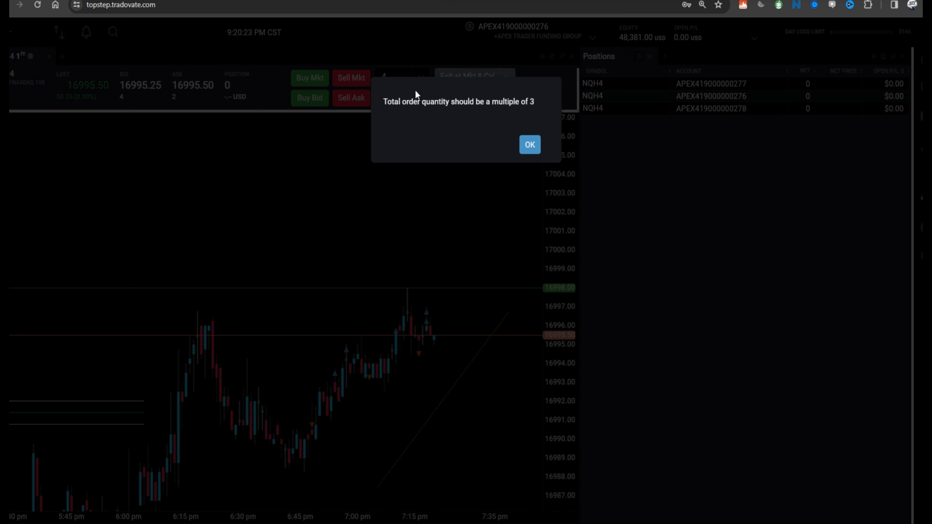
click(530, 142)
click(404, 76)
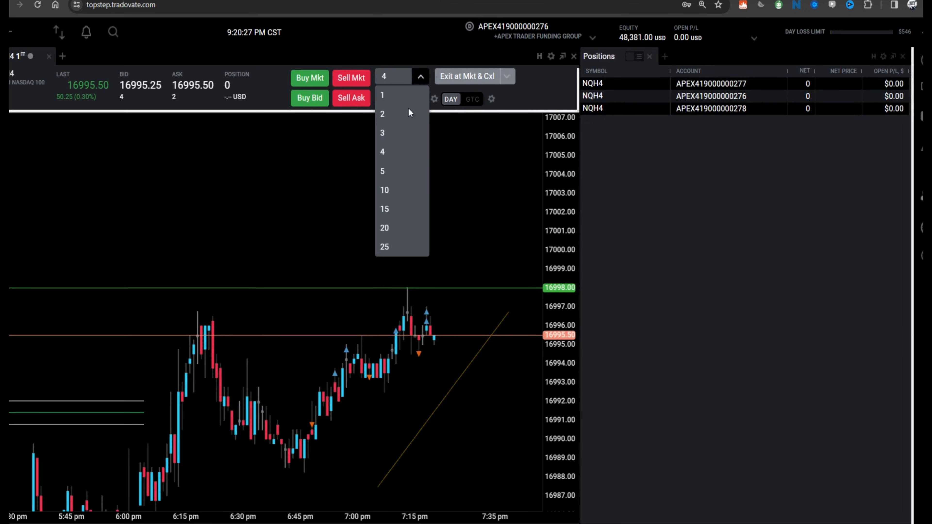
click(407, 132)
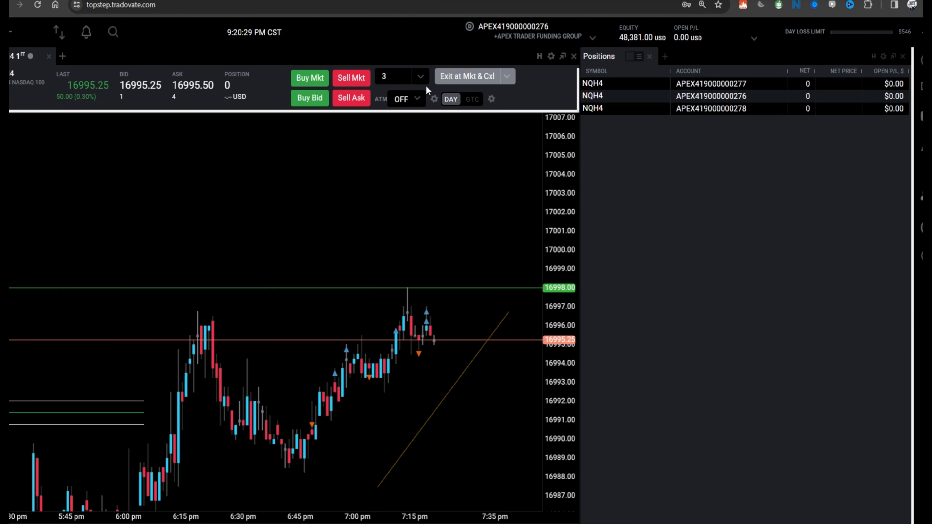
click(421, 77)
click(394, 76)
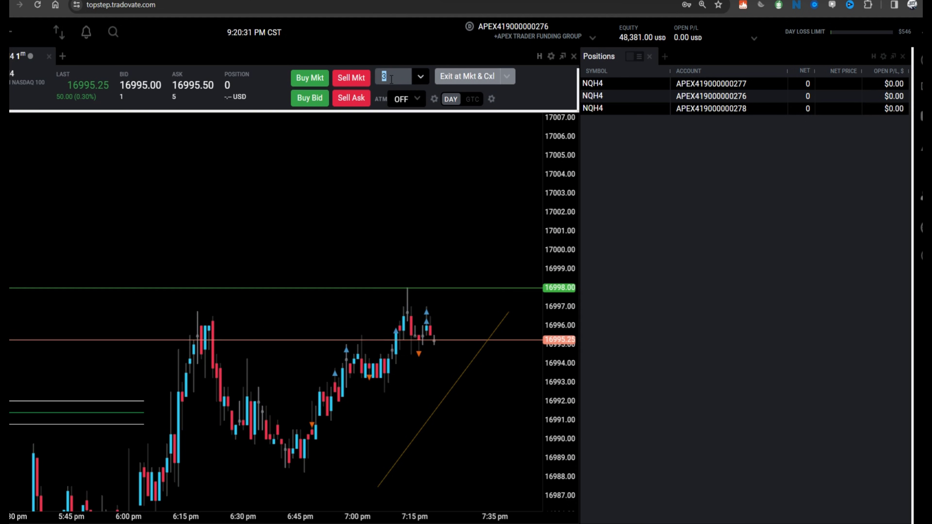
text(2)
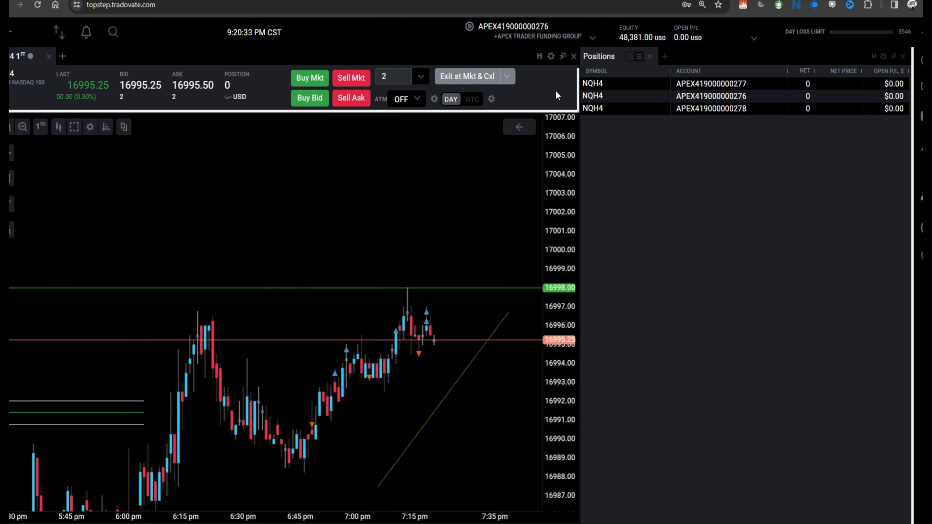
click(349, 80)
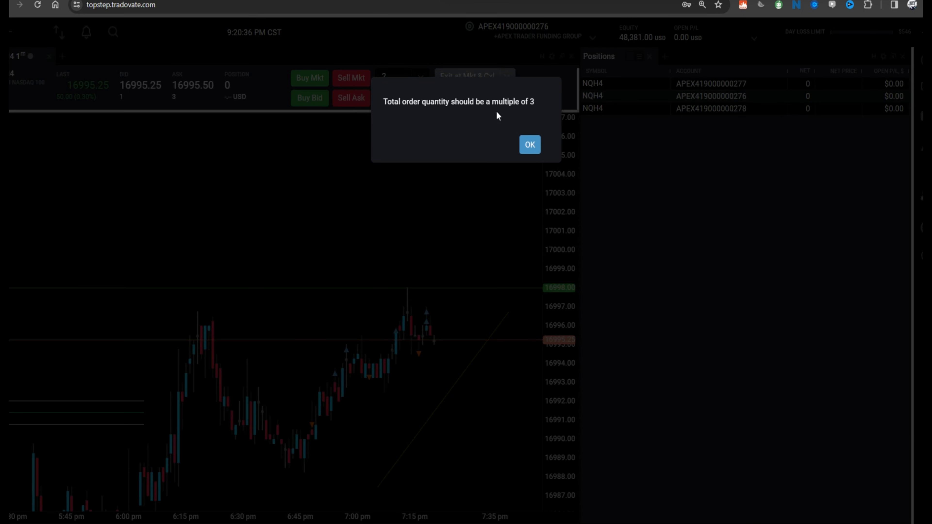
click(530, 144)
Set the order quantity to 6 contracts and sell at market for the Apex Trader Funding group
click(386, 76)
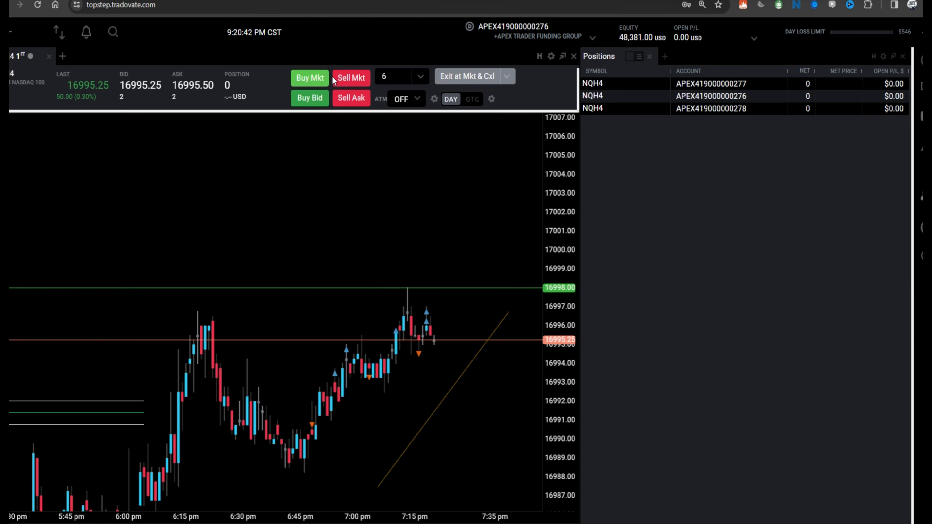
click(343, 78)
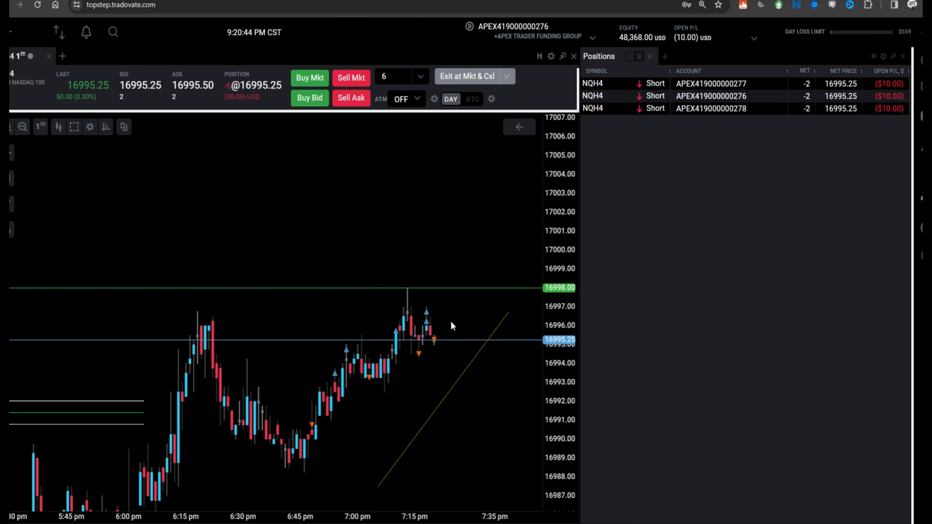
Place a buy stop at 16997.00 and a buy limit at 16990.00, each for 6 contracts, around the short position
mouse_move(455, 311)
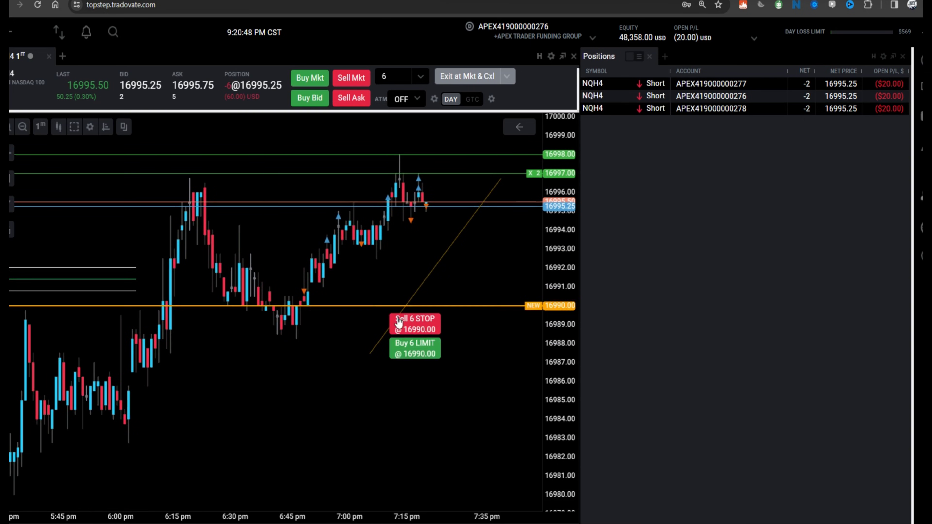
click(421, 353)
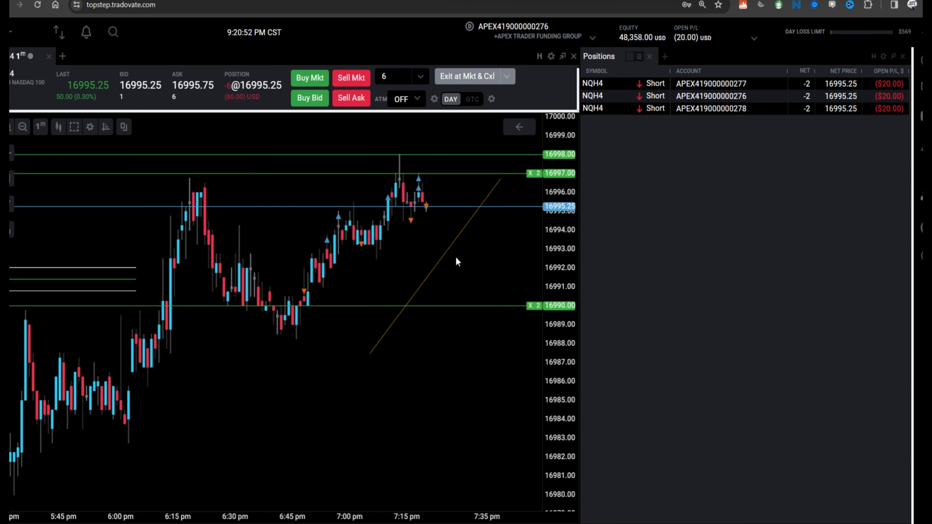
mouse_move(455, 255)
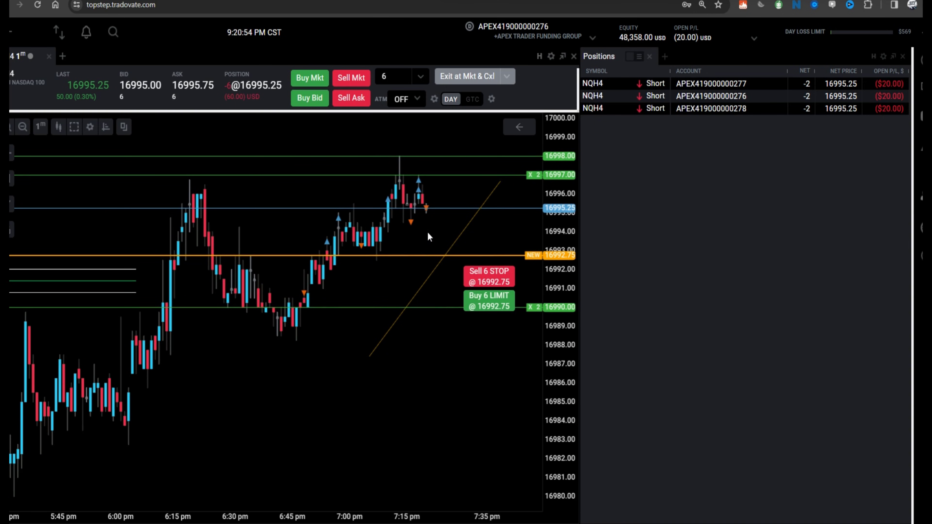
Cancel the buy limit order at 16990.00 and widen the chart beside the Positions module
click(530, 308)
drag(492, 273, 499, 358)
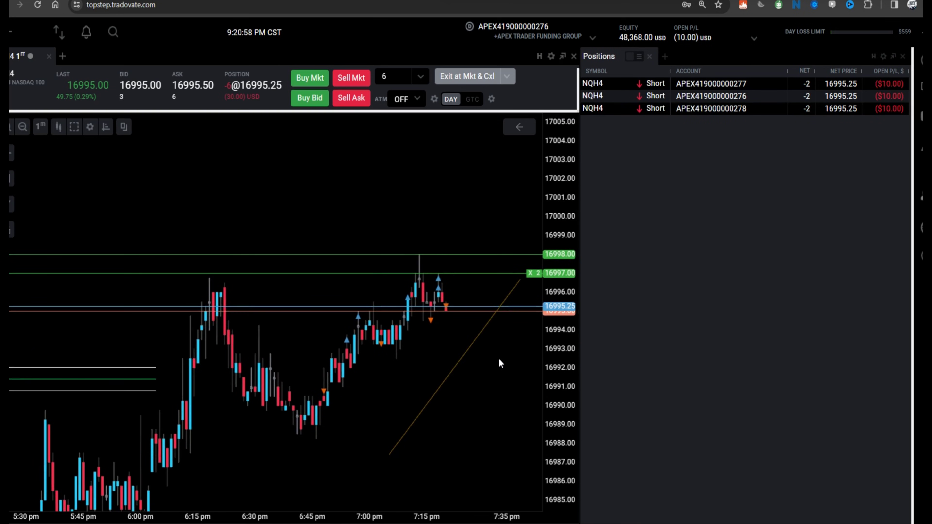
scroll(498, 361, down, 3)
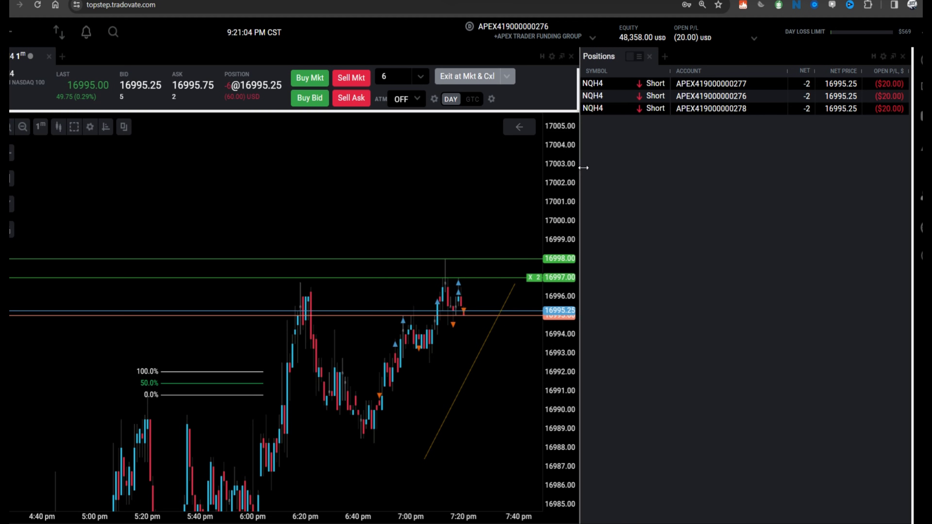
drag(582, 168, 682, 170)
click(551, 179)
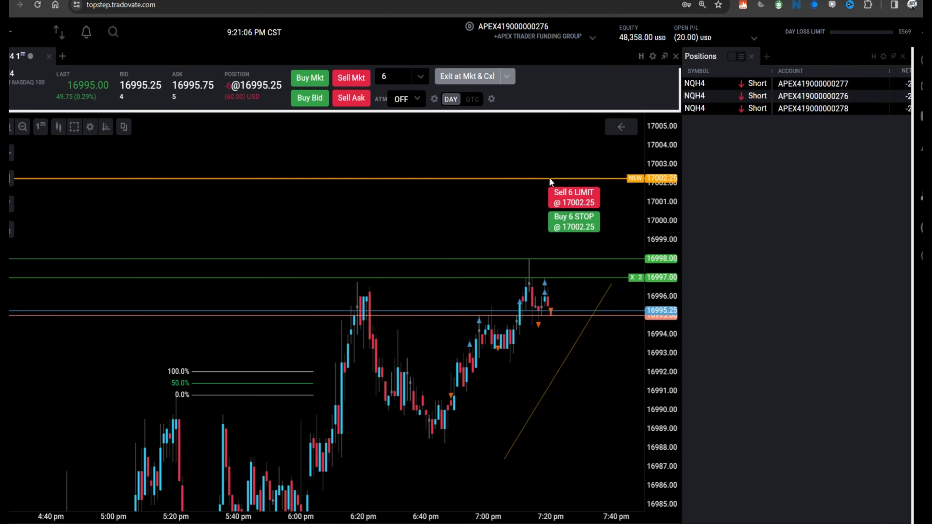
key(Escape)
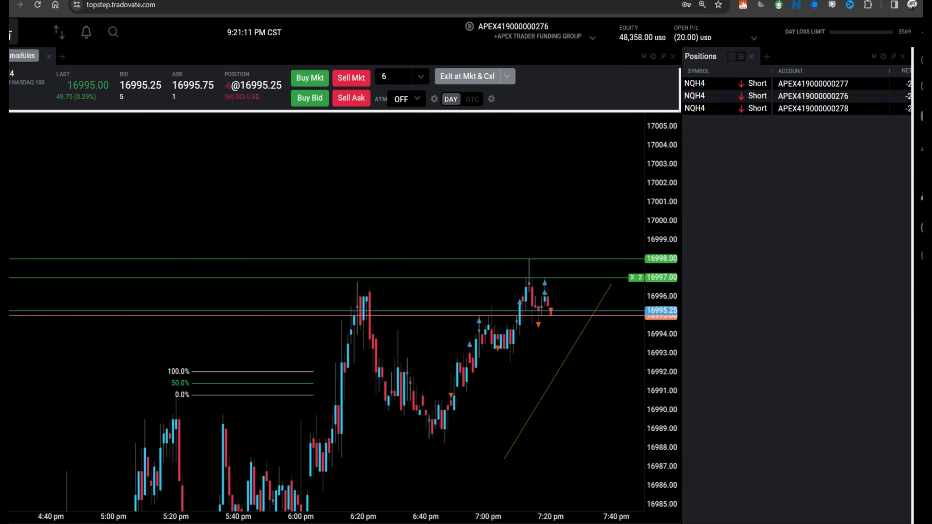
Add a second Positions module below the existing one and close it again
click(11, 37)
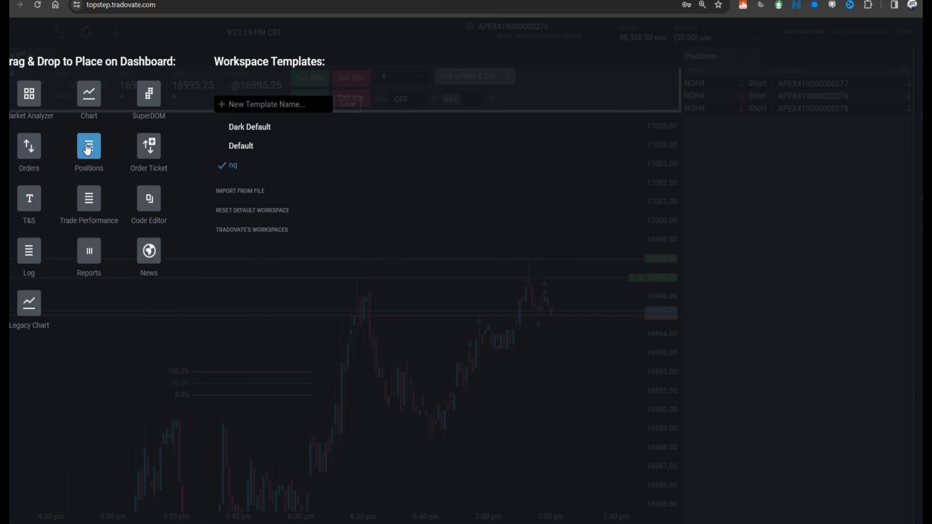
drag(89, 146, 816, 243)
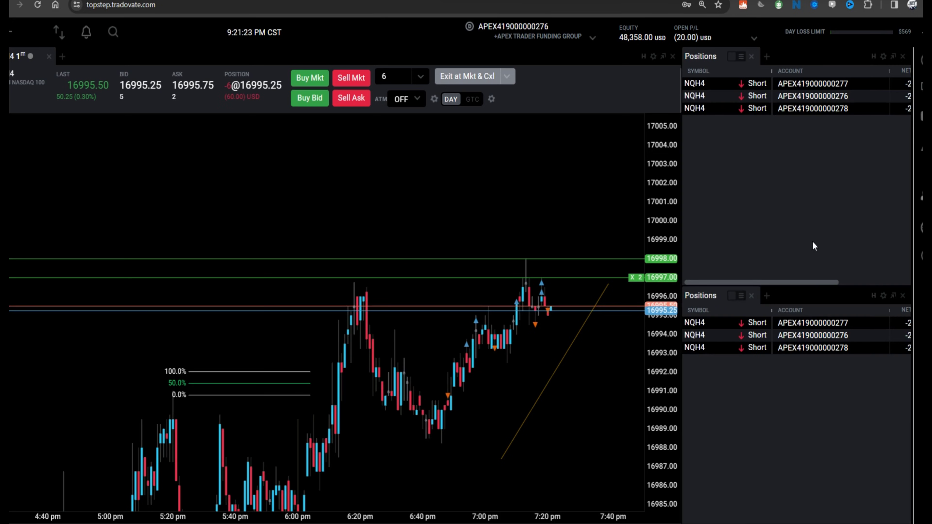
click(906, 296)
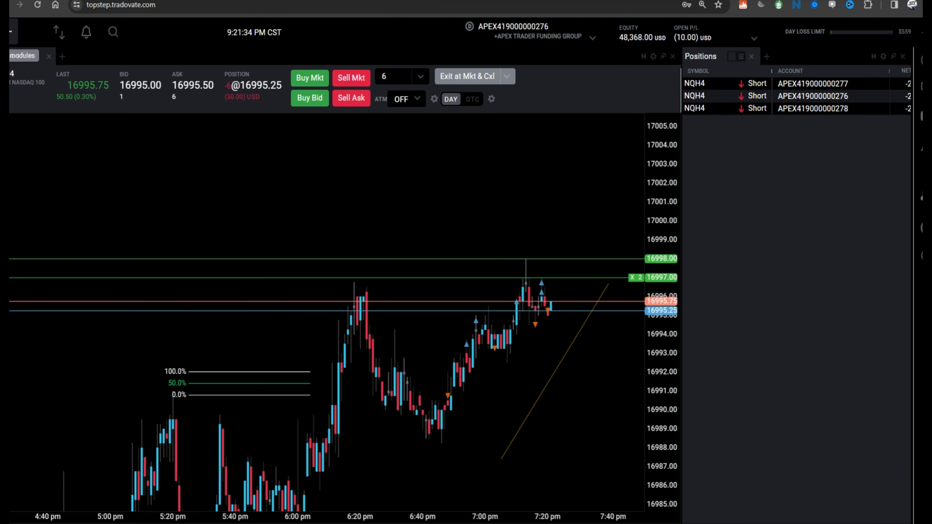
Place a Legacy Chart module above the one-minute chart, load the NQH4 contract in it, and close it again
click(61, 56)
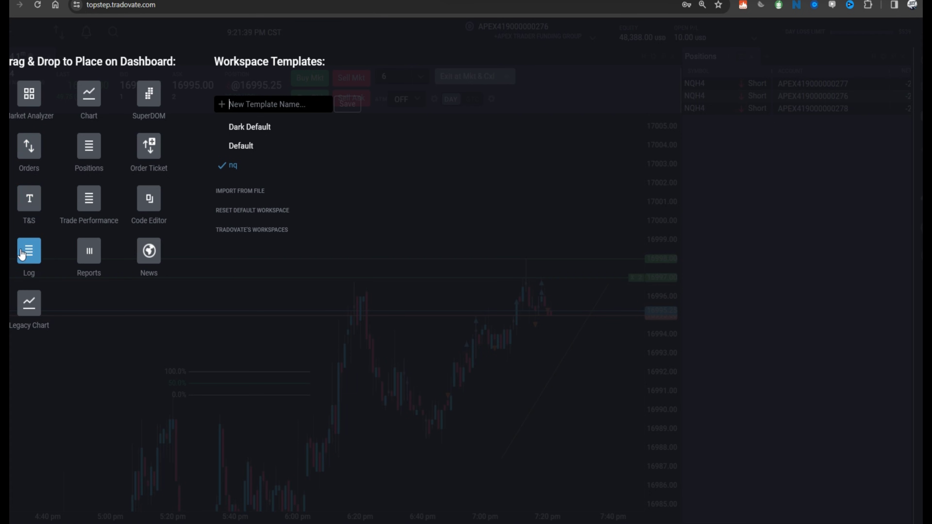
drag(30, 313, 312, 246)
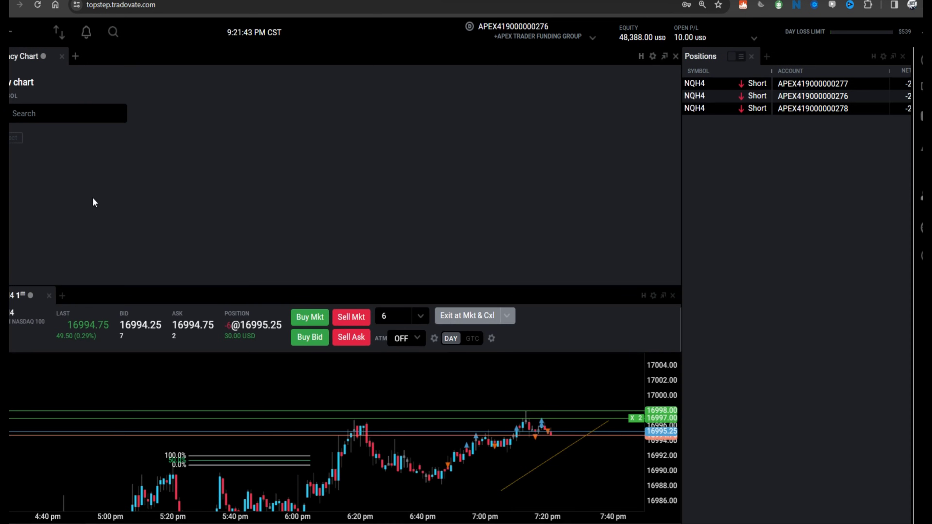
click(55, 113)
click(55, 137)
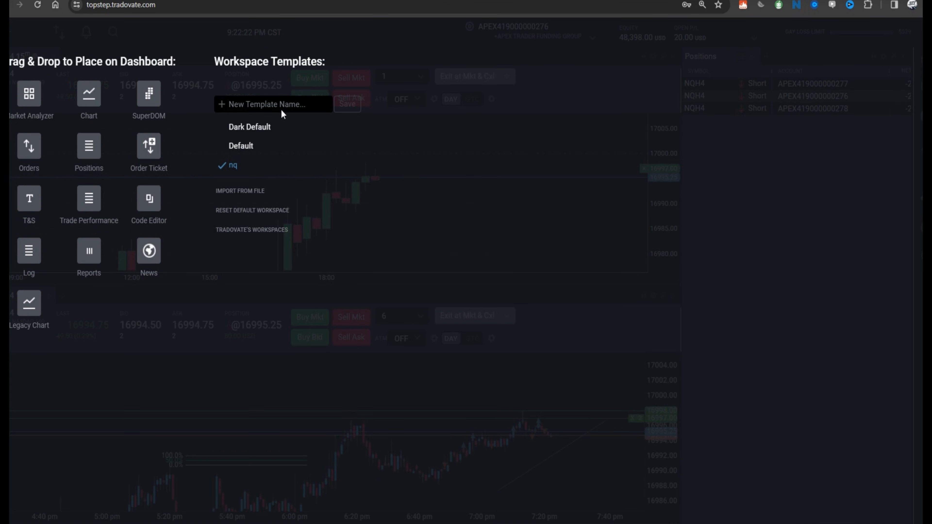
click(120, 51)
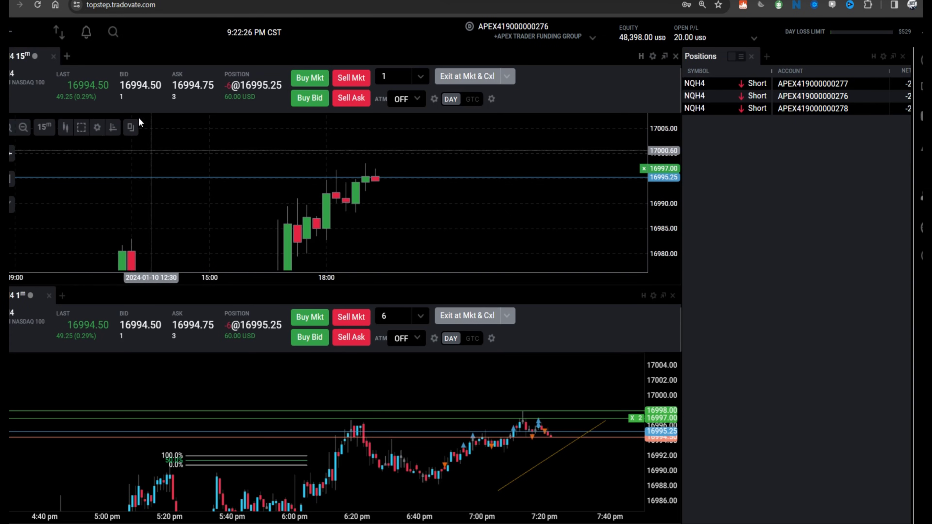
click(676, 56)
scroll(278, 159, up, 5)
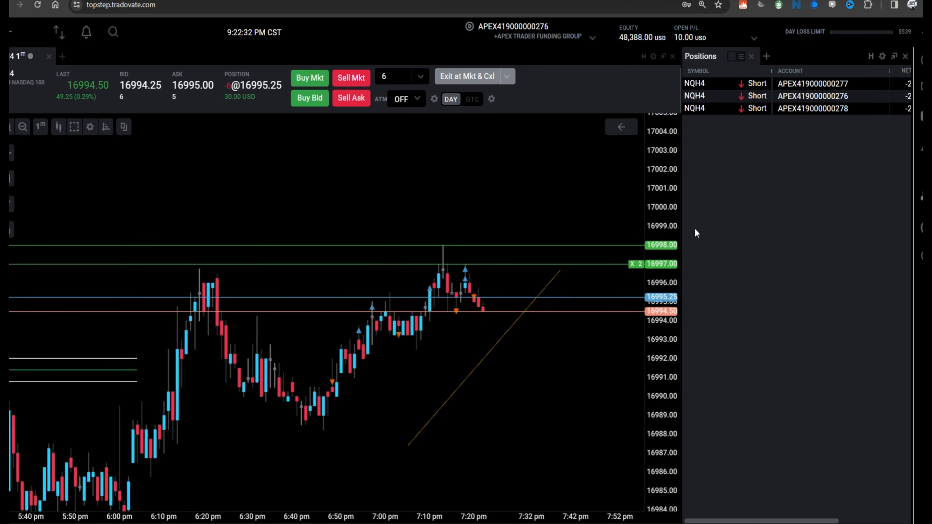
Adjust the width of the Positions module and add a SuperDOM module below it
drag(682, 232, 501, 230)
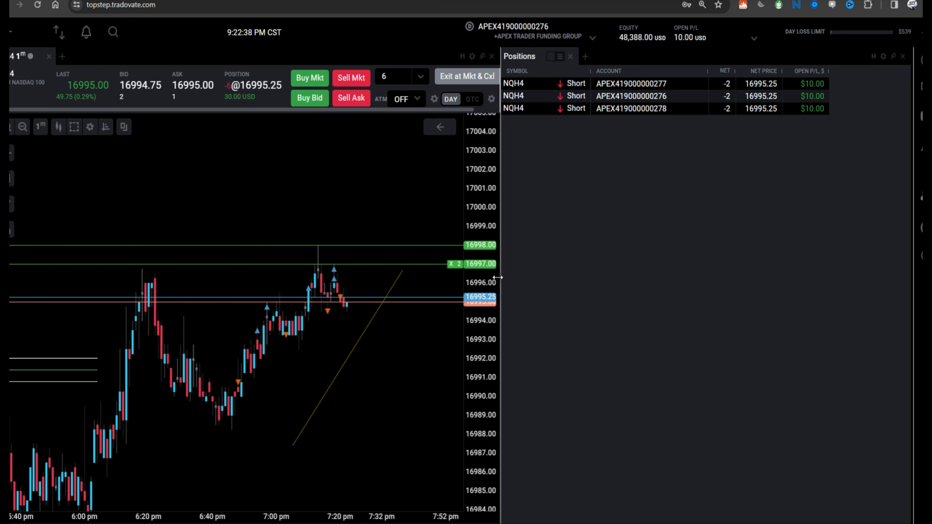
drag(500, 275, 687, 281)
click(15, 32)
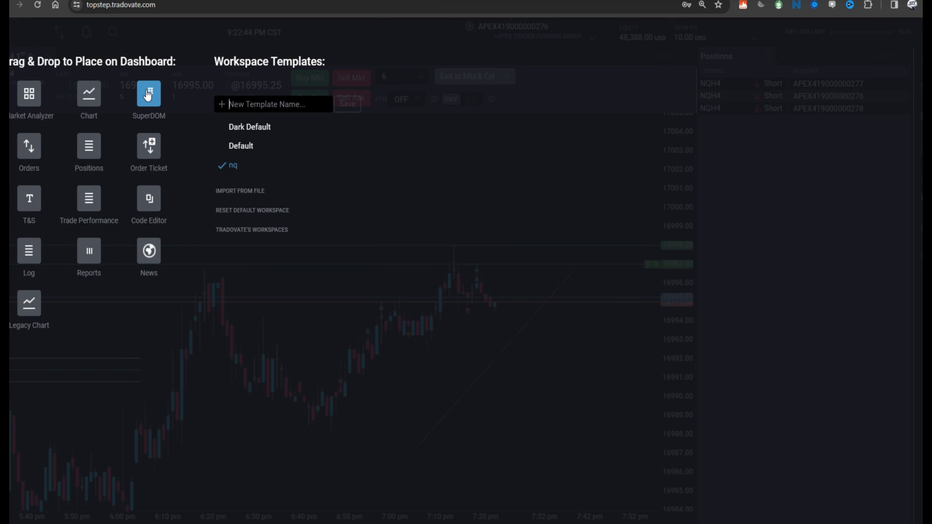
drag(148, 95, 837, 324)
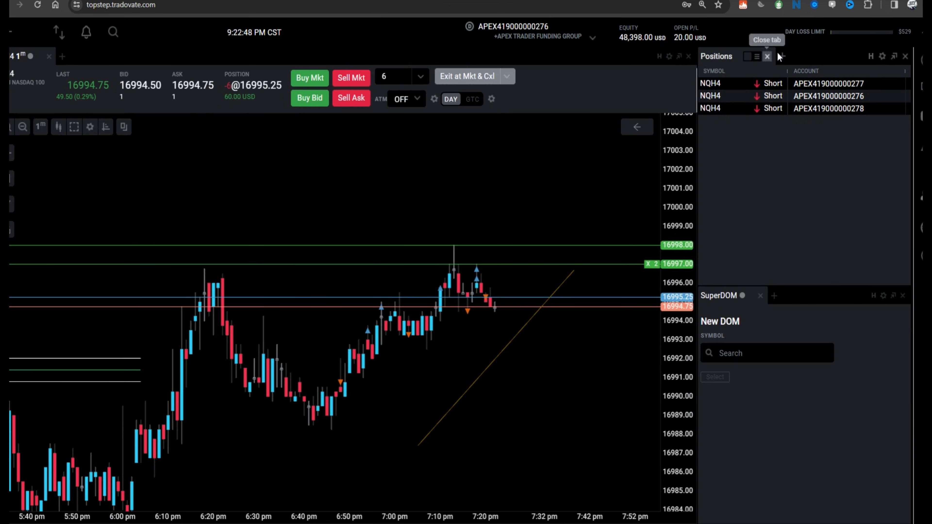
Move the Positions module to the left of the one-minute chart and narrow it to give the chart more room
drag(731, 59, 226, 224)
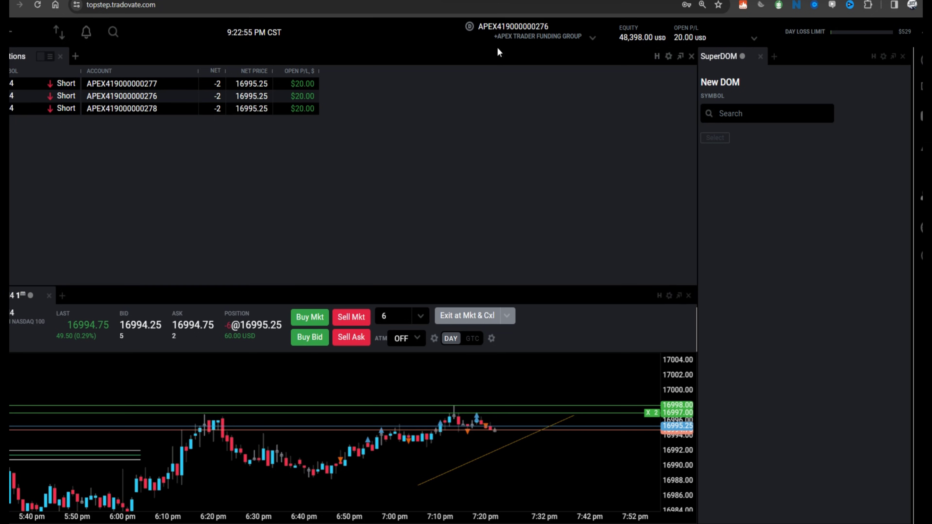
drag(27, 56, 109, 345)
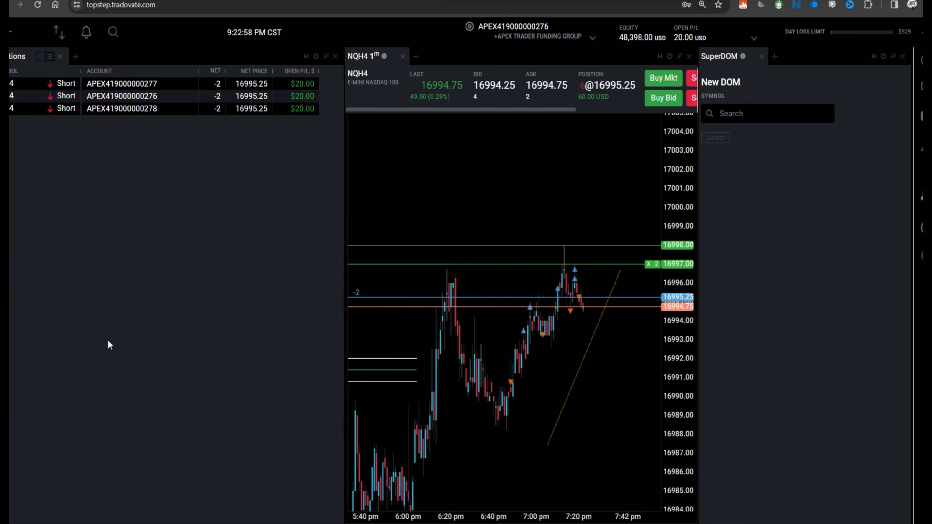
drag(347, 246, 88, 244)
Load the NQH4 contract into the new SuperDOM module
click(743, 113)
click(743, 132)
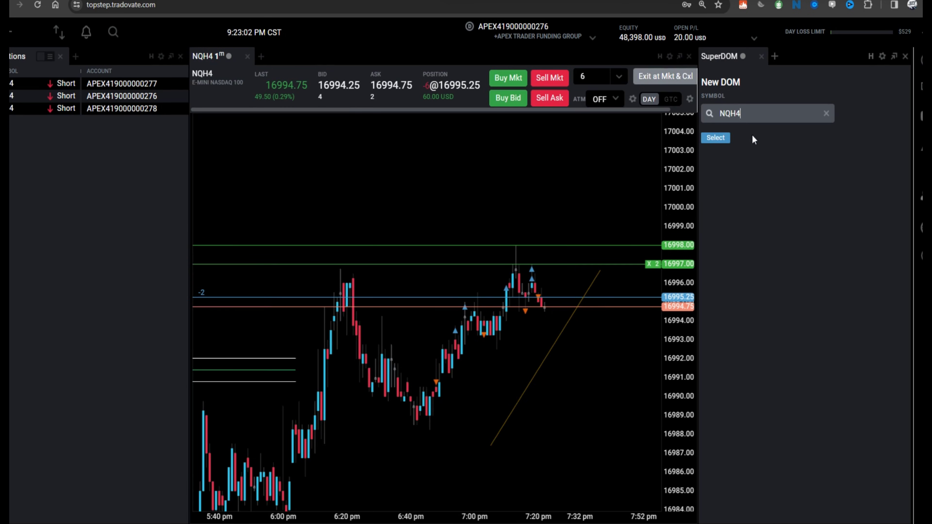
click(716, 138)
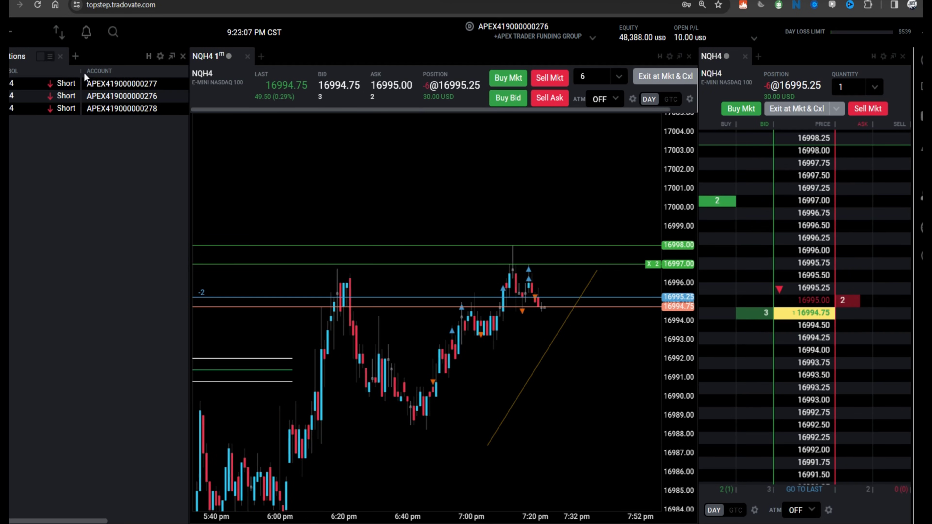
Narrow the Symbol column in the Positions module and remove Net Price from its visible data fields
drag(82, 71, 157, 177)
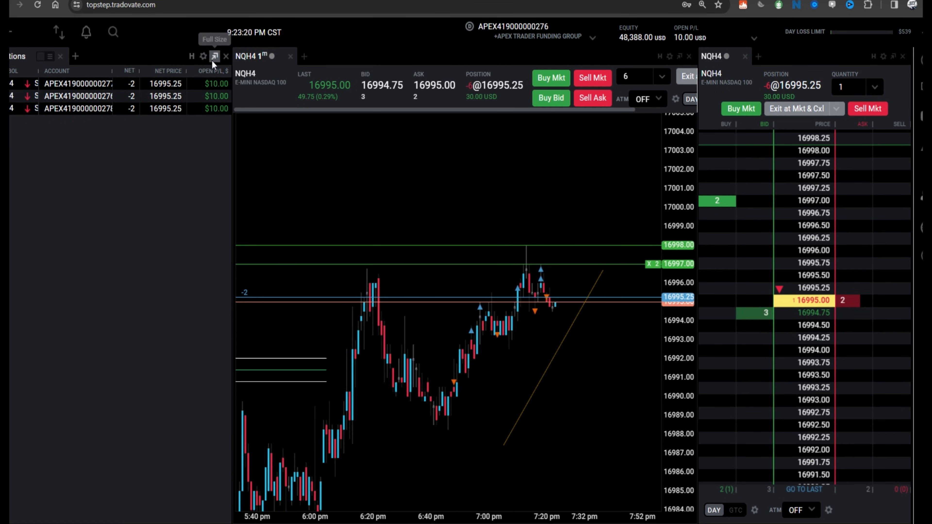
click(203, 56)
click(187, 96)
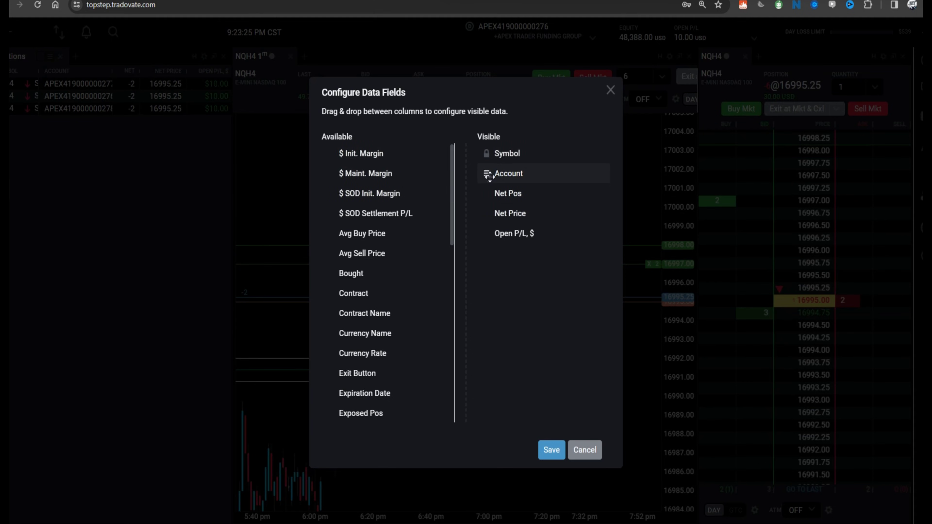
drag(490, 210, 307, 272)
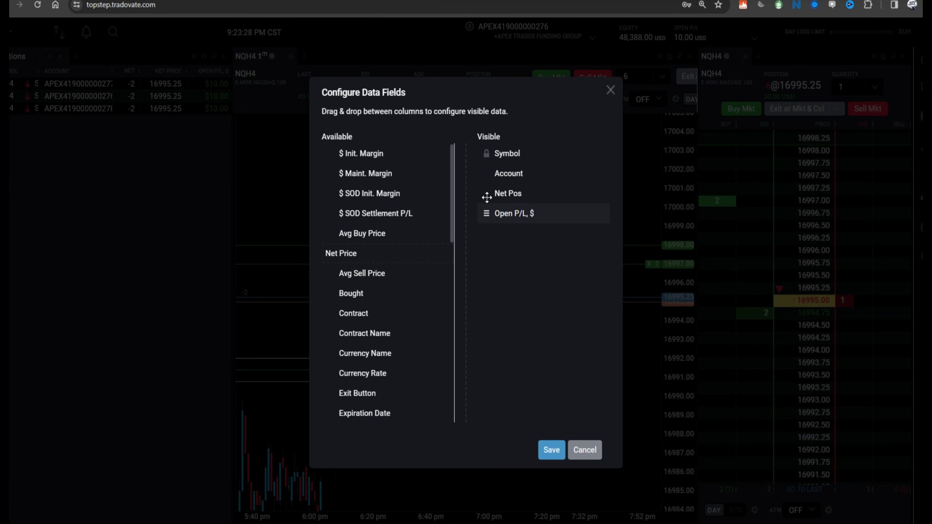
click(552, 450)
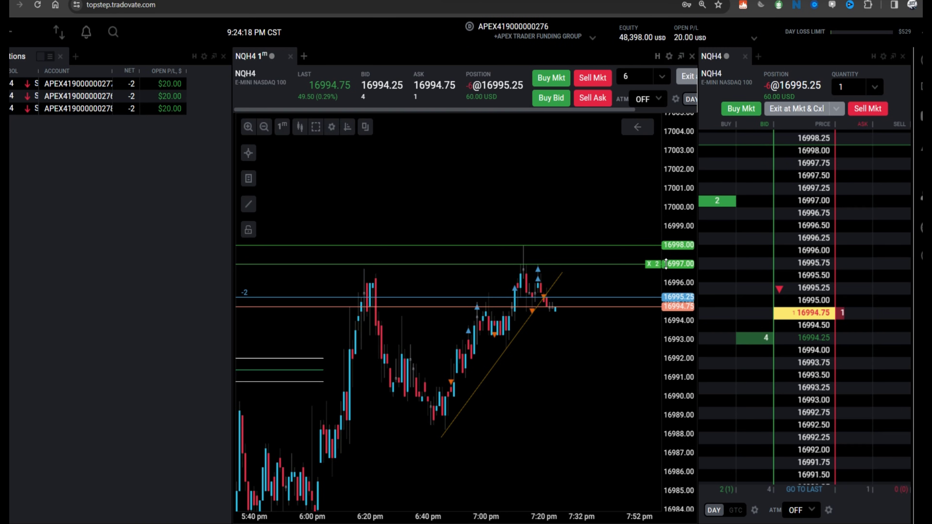
Move the Apex Trader Funding group's buy stop to 16996.00 and switch to the PA Accounts group
drag(665, 264, 666, 282)
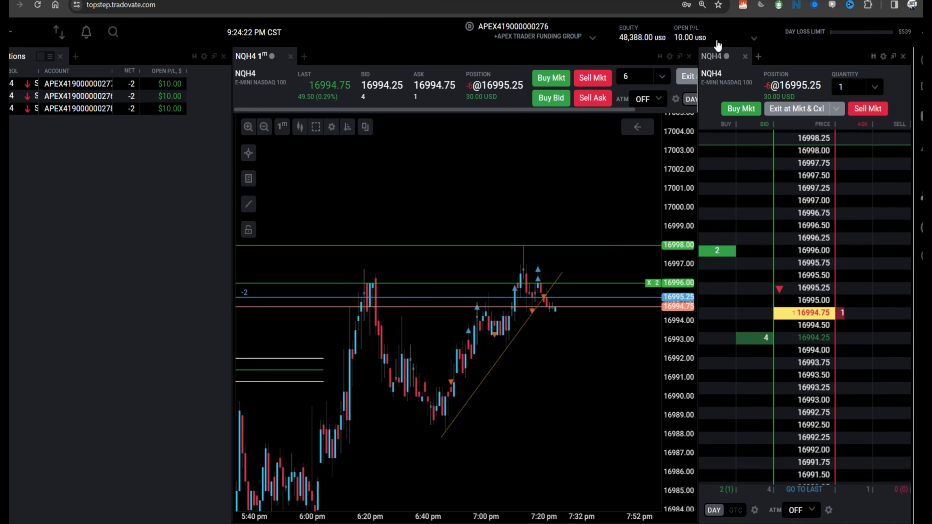
click(582, 32)
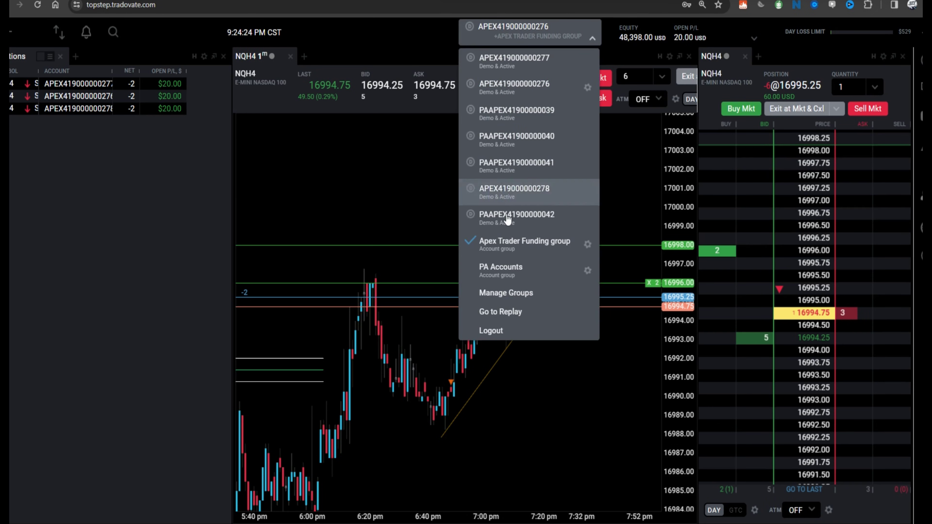
click(501, 268)
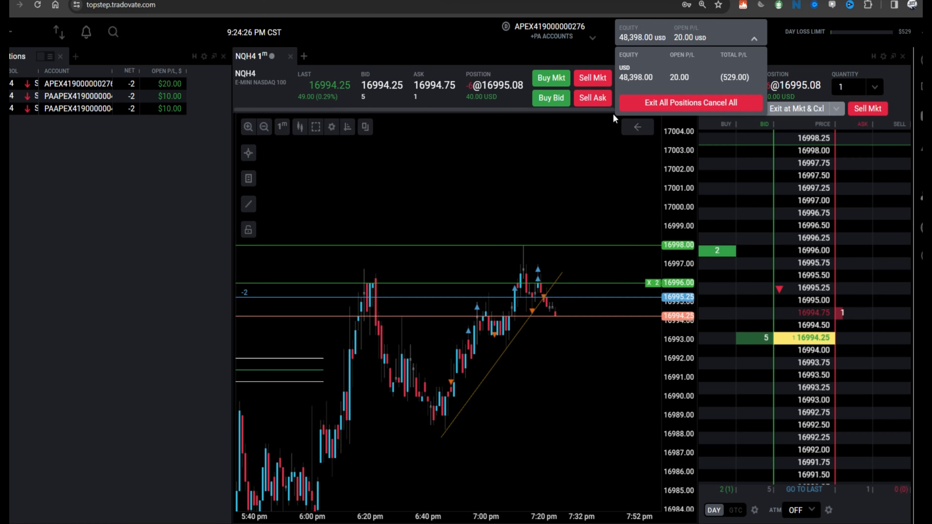
Make a PA account with an open short position the lead of the PA Accounts group and move the buy stop to 16996.00
click(551, 32)
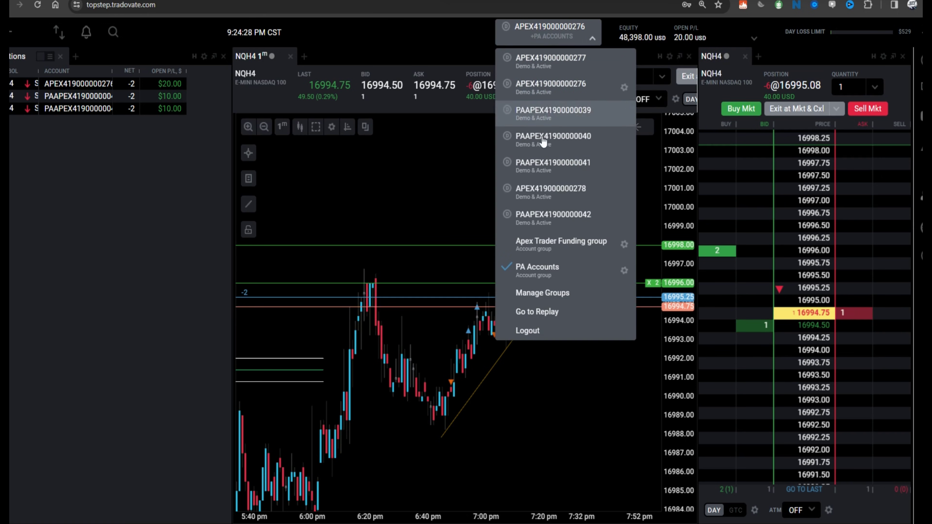
click(553, 141)
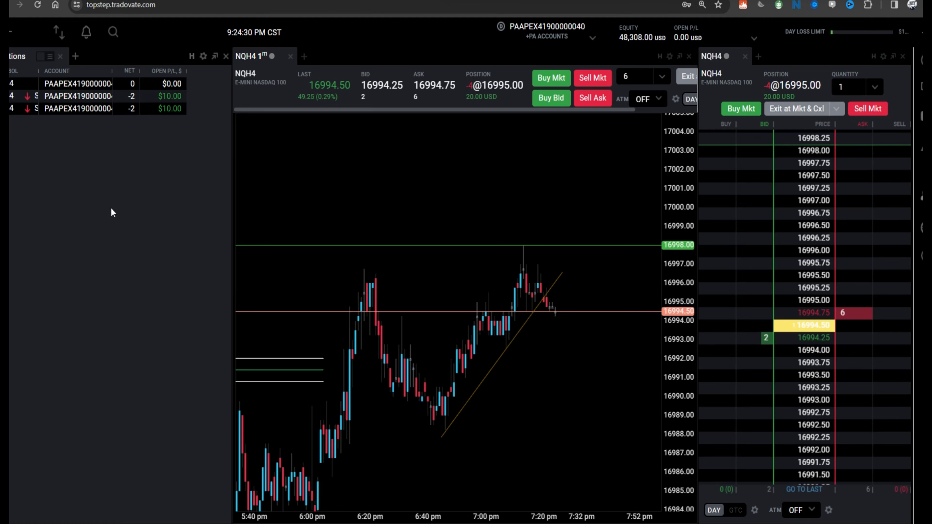
click(117, 93)
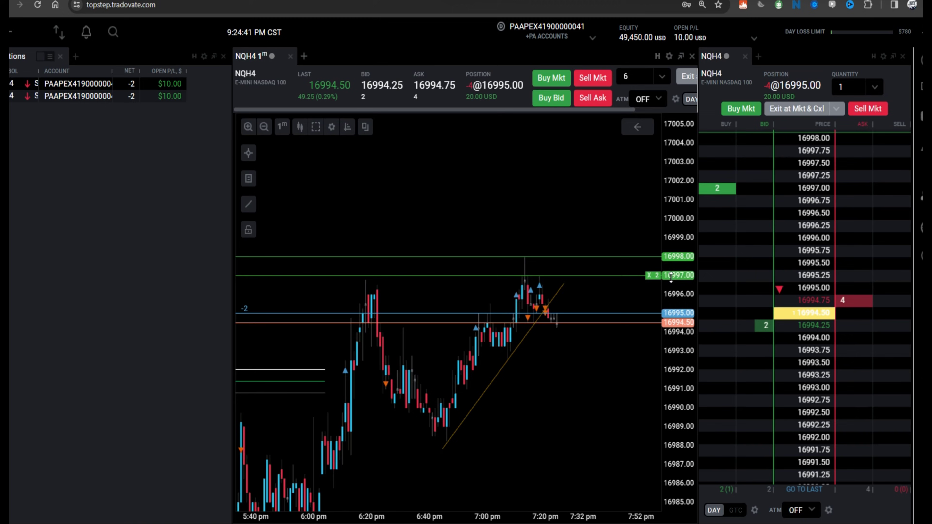
drag(671, 276, 671, 294)
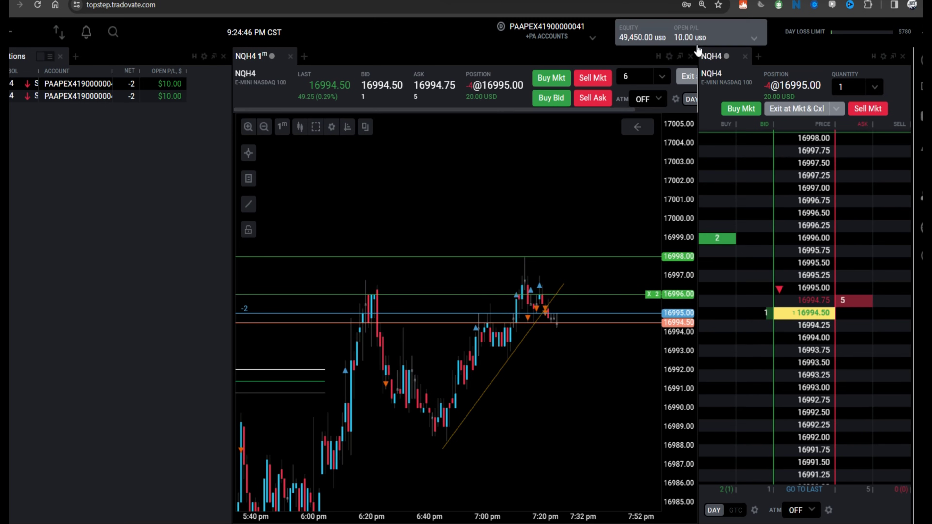
Switch to TradingView and log out of its Tradovate connection
click(547, 31)
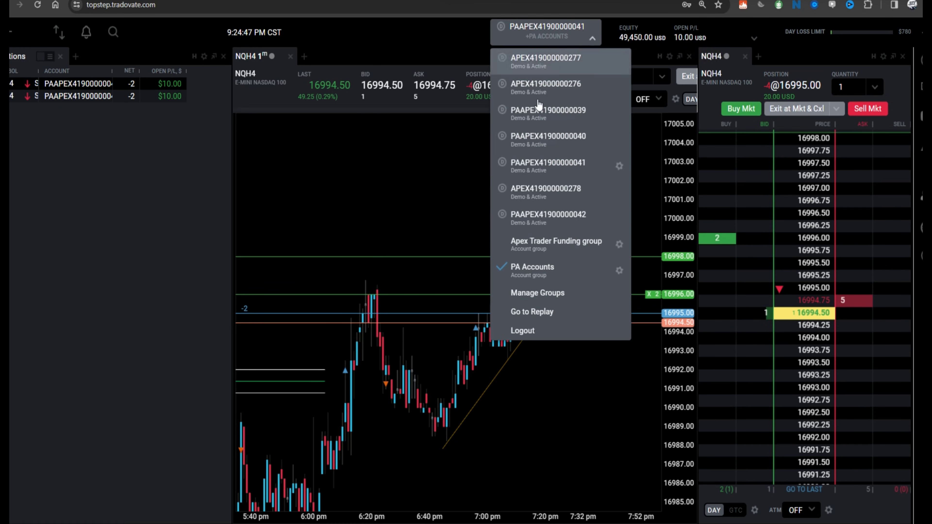
click(532, 332)
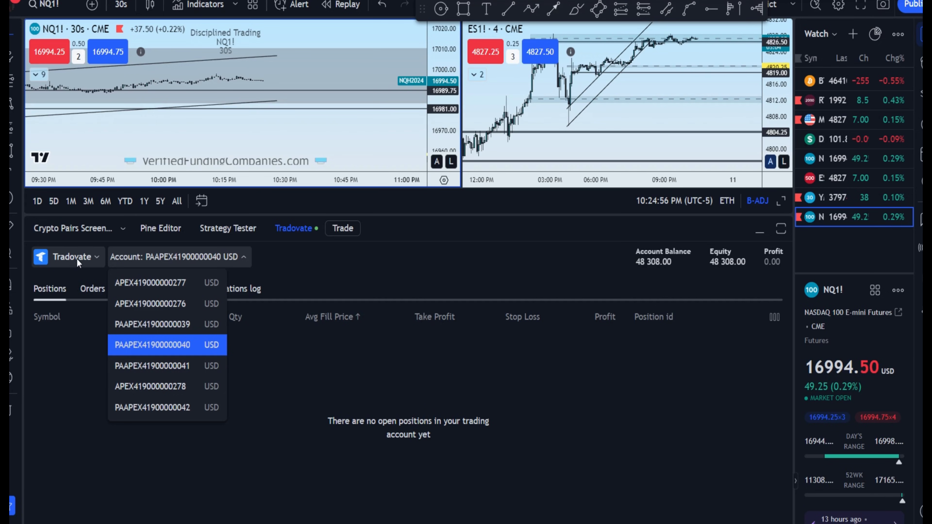
click(76, 258)
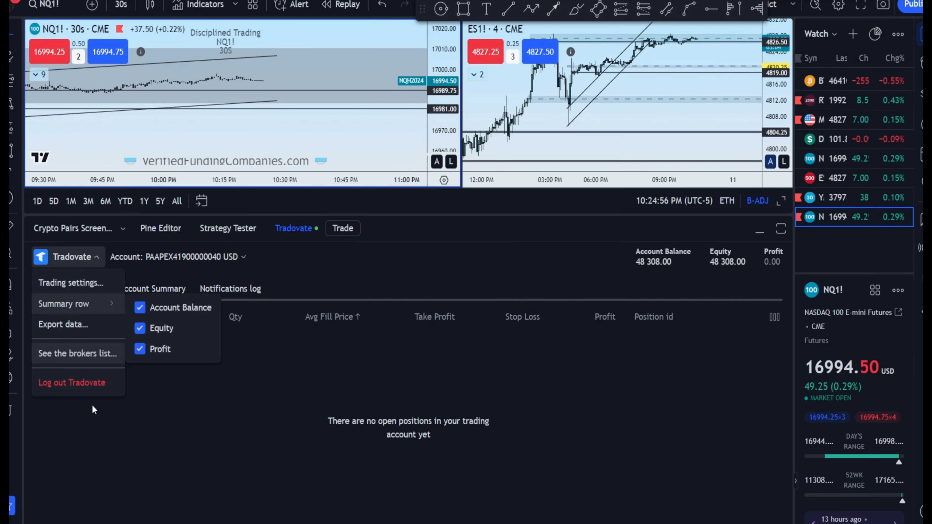
click(95, 384)
Reconnect TradingView to Tradovate in Demo mode with the Tradovate username and account password
click(456, 358)
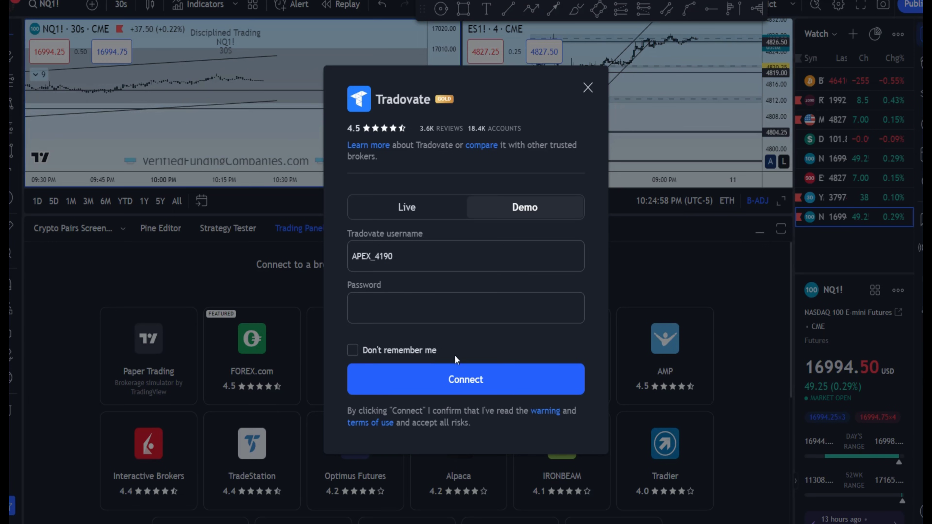
click(434, 245)
click(433, 339)
click(578, 384)
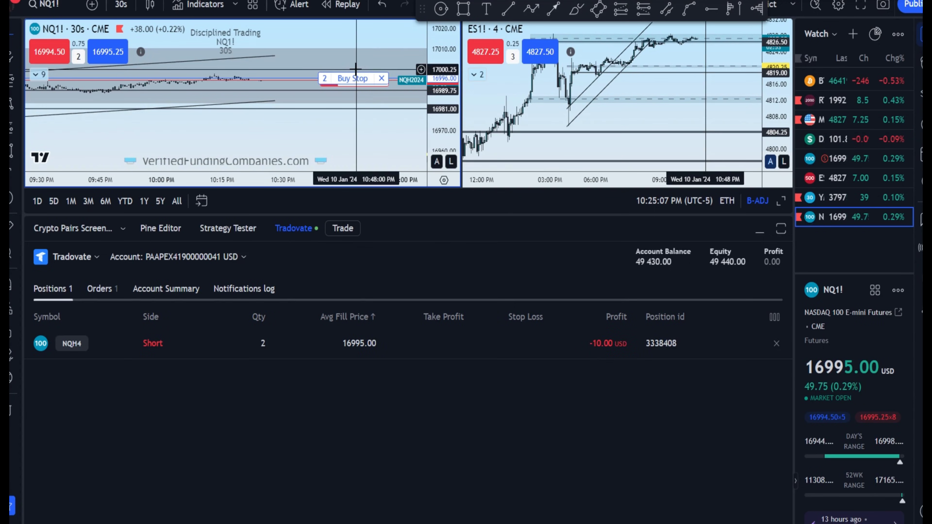
Enlarge the charts by collapsing the trading area and examine the short position and buy stop on the NQ1! chart
click(760, 232)
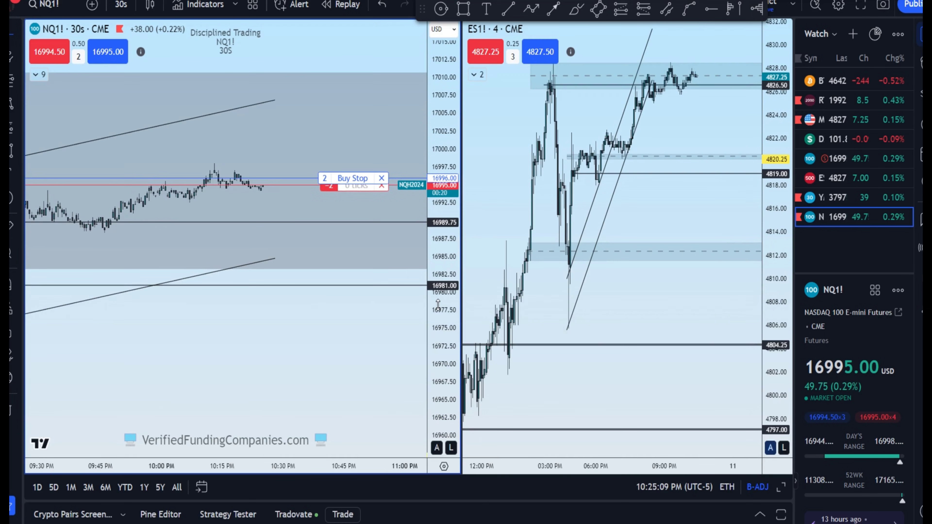
scroll(323, 343, down, 3)
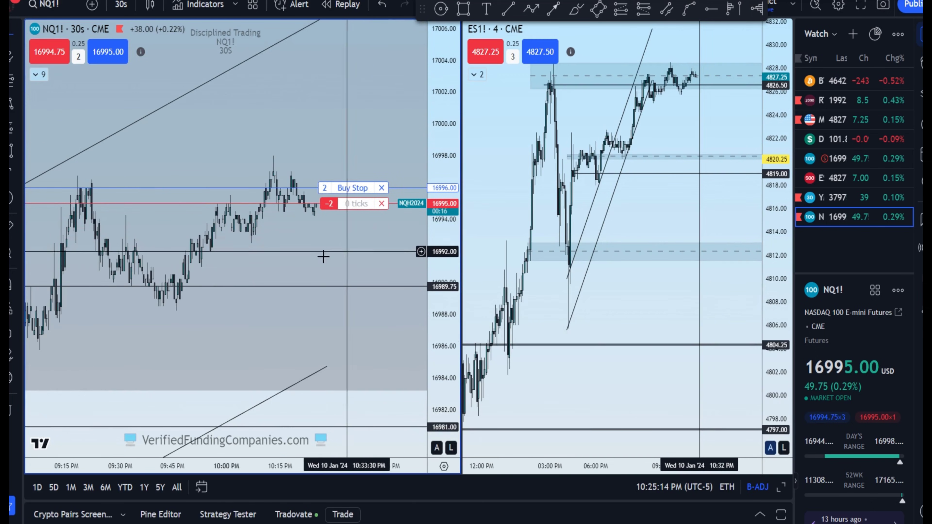
scroll(323, 258, up, 3)
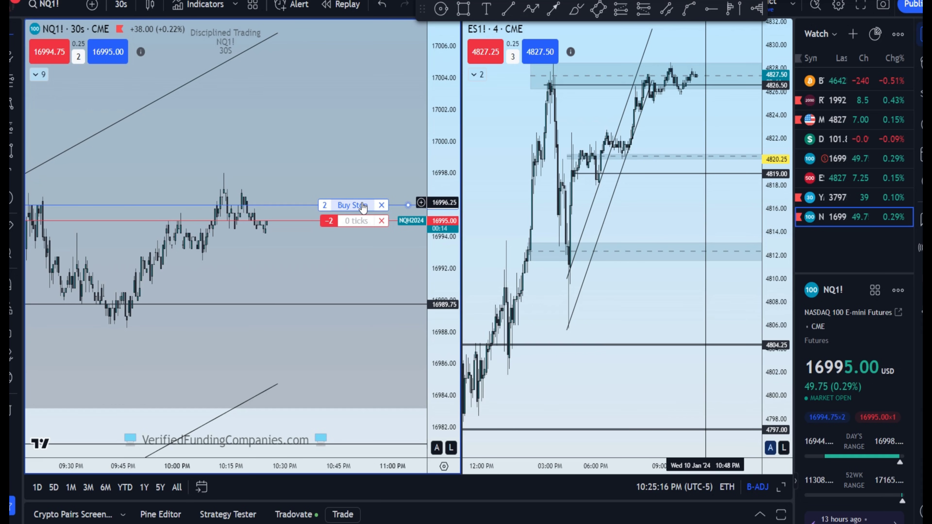
scroll(339, 159, down, 2)
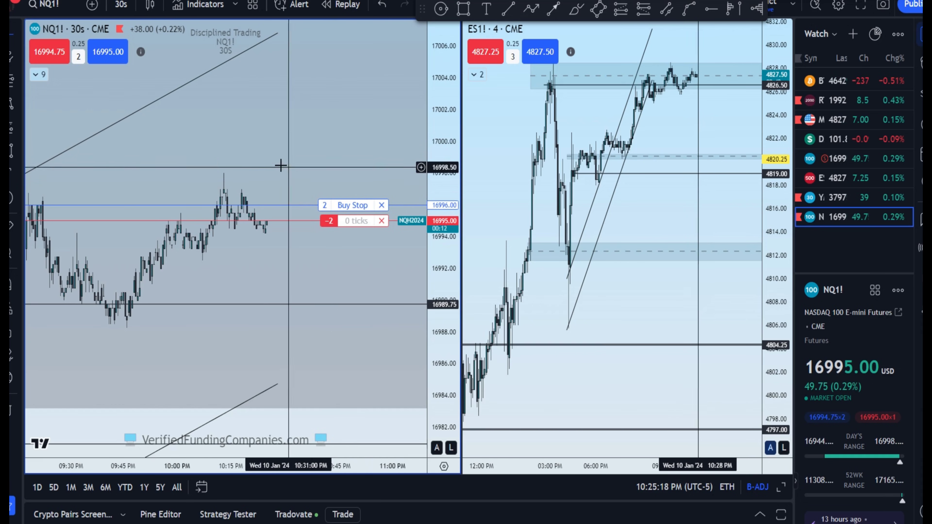
scroll(267, 151, up, 2)
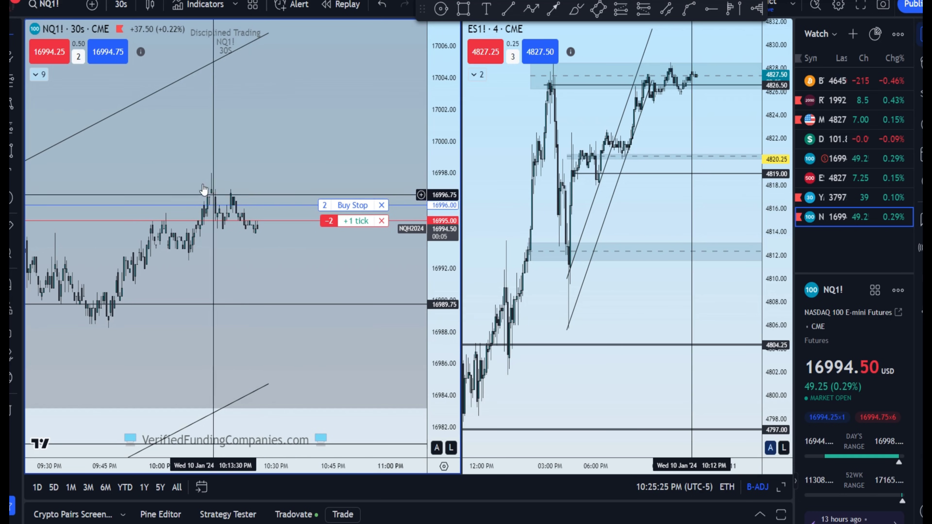
click(22, 46)
click(46, 88)
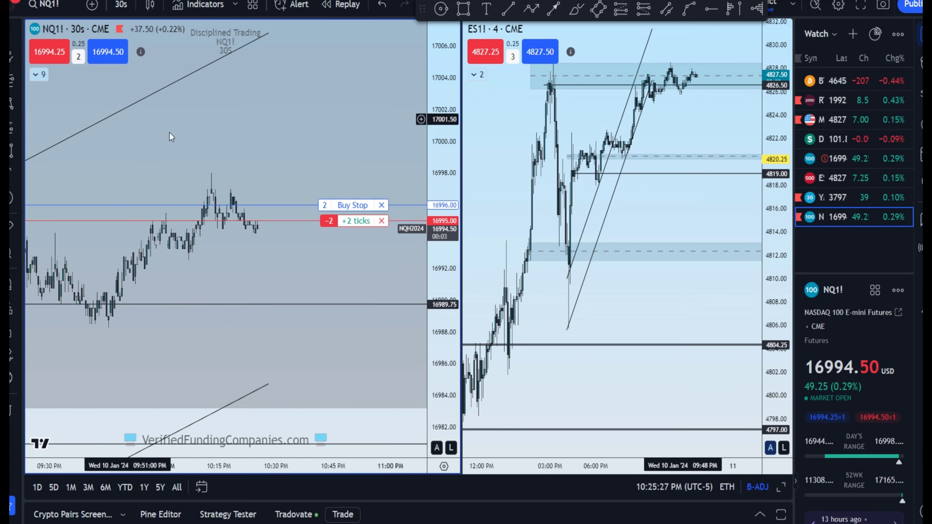
Widen the NQ1! chart beside ES1! and move its buy stop to 16996.50
drag(462, 161, 543, 162)
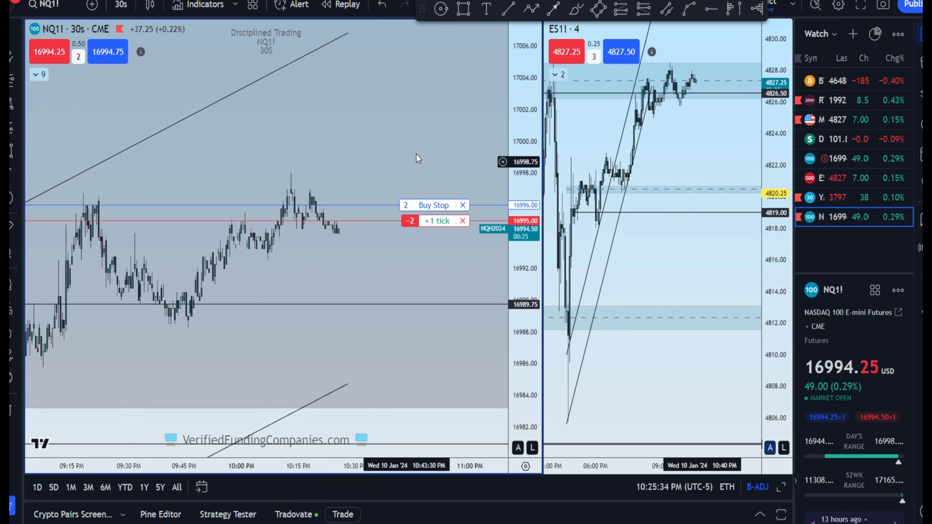
drag(443, 206, 444, 206)
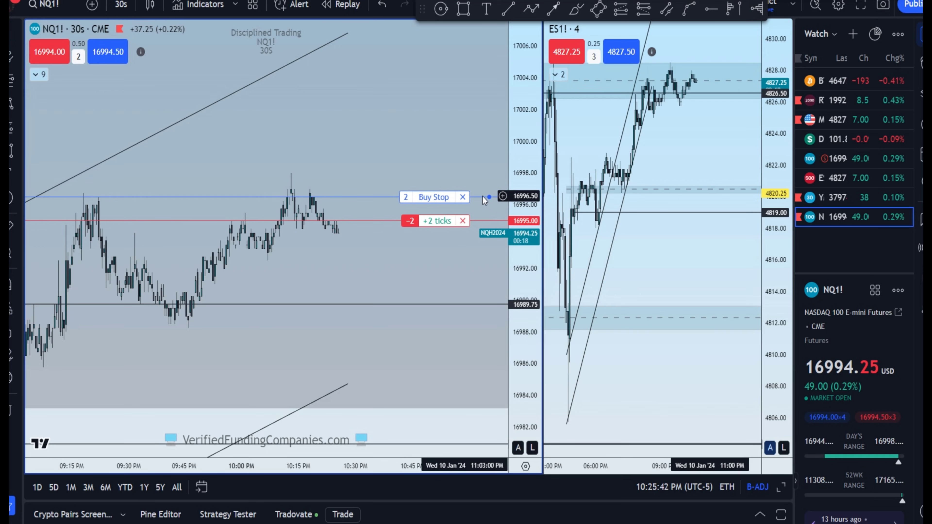
click(760, 515)
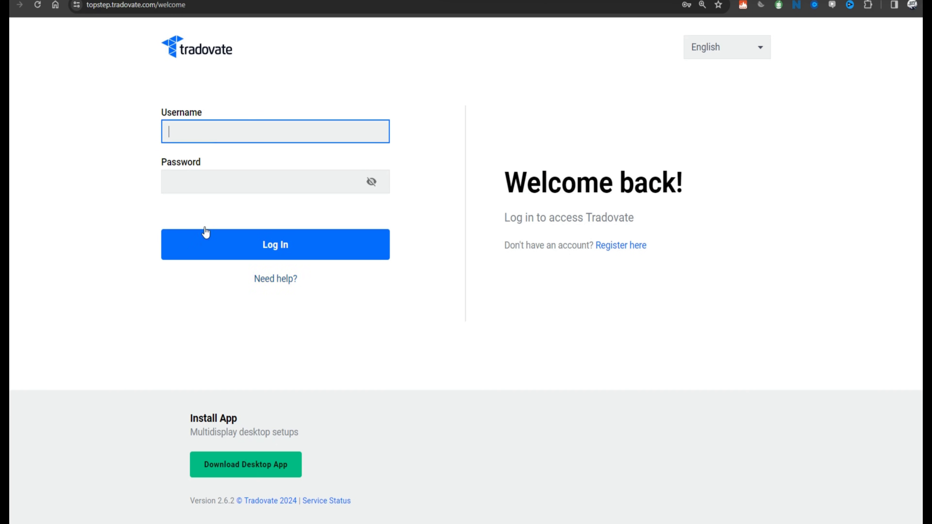
Log in to Tradovate with the saved username and password, and make a PA account without an open position the PA Accounts lead
click(237, 139)
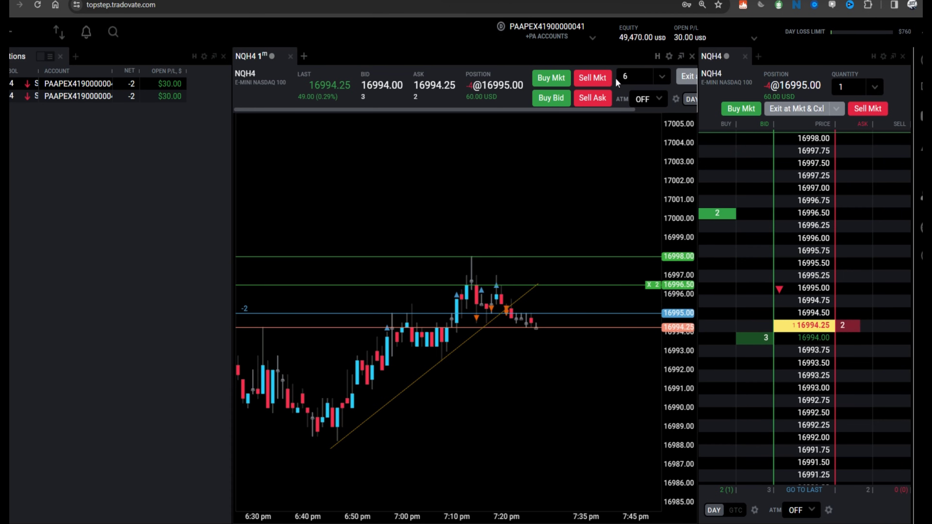
click(578, 46)
click(578, 154)
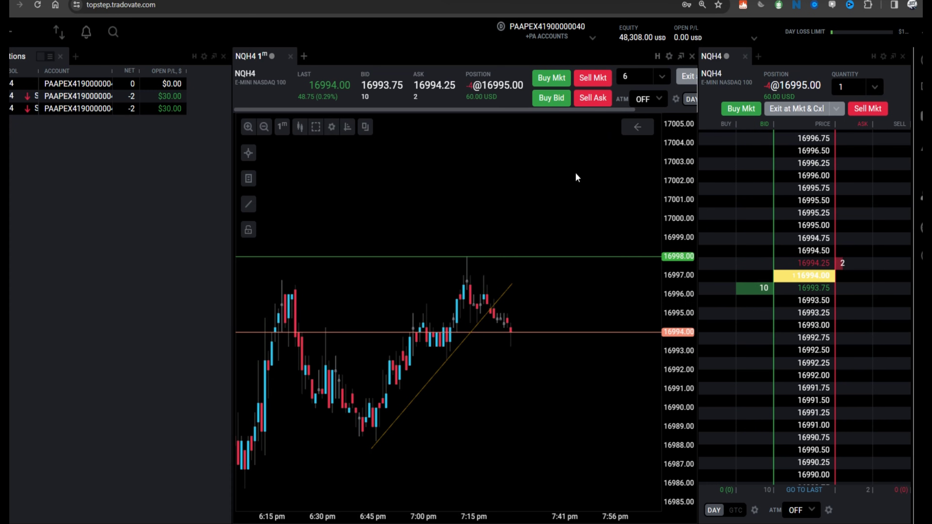
Restore the PA account with the open short position and 16996.50 buy stop as the PA Accounts group's lead
click(577, 37)
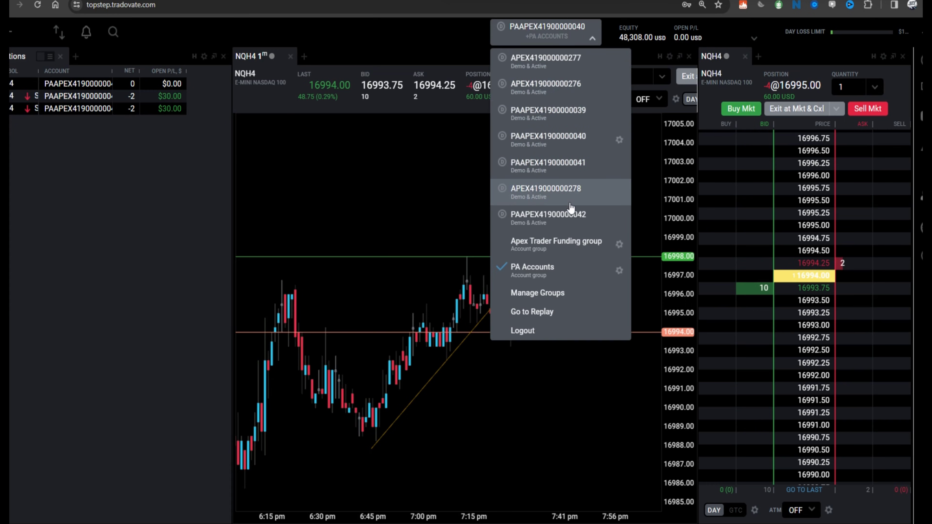
click(587, 165)
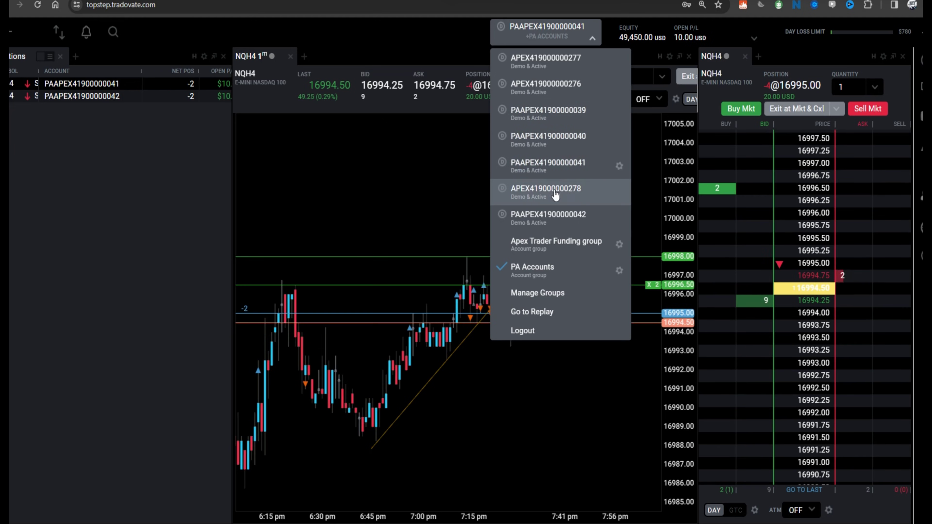
click(559, 220)
click(81, 83)
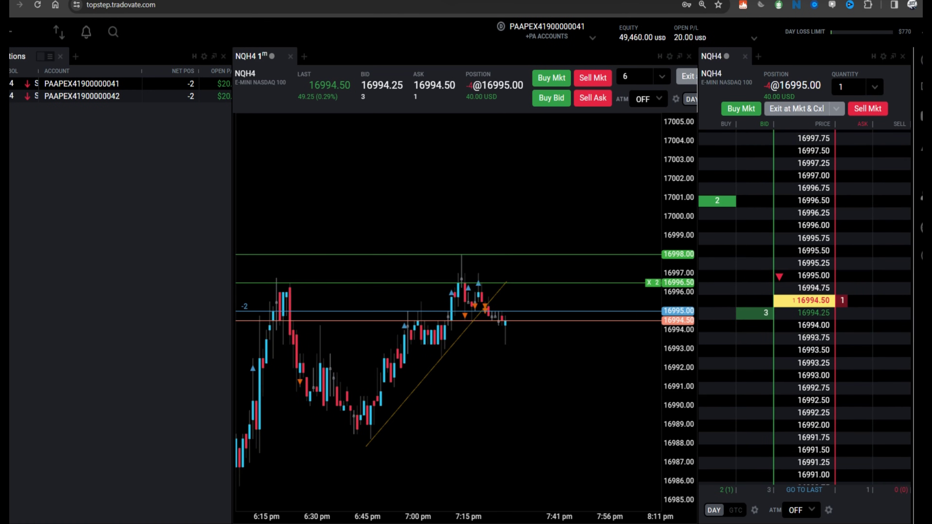
Switch to TradingView, enlarge the charts and watch price against the NQ1! position and buy stop
key(alt+Tab)
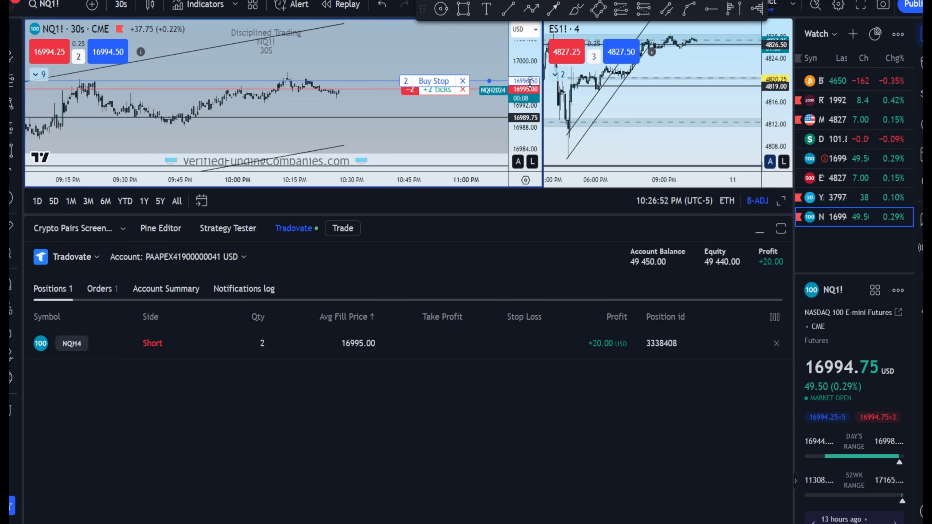
click(759, 229)
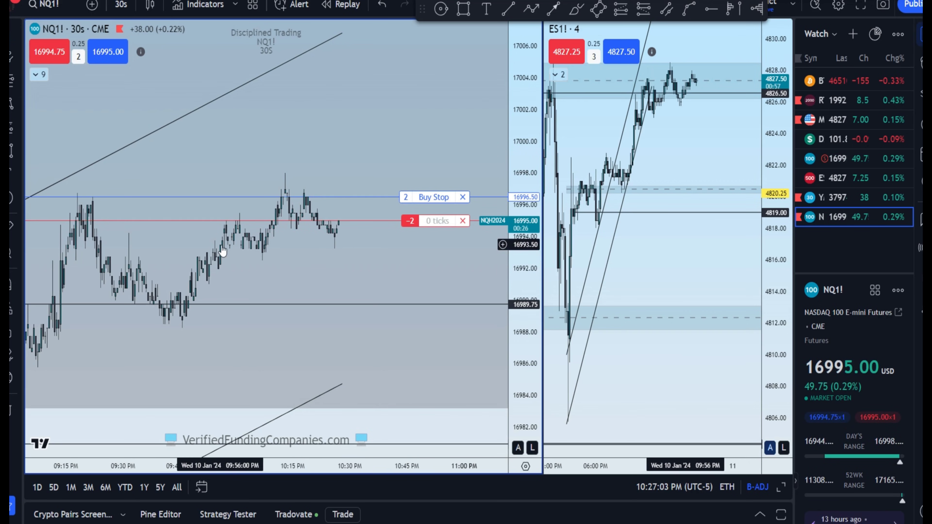
scroll(259, 245, up, 2)
scroll(282, 268, down, 2)
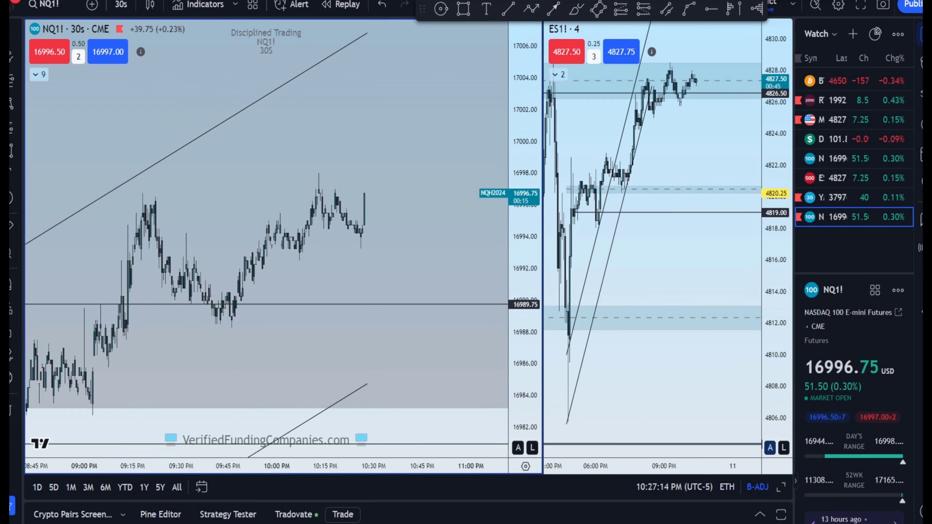
Switch to Tradovate, select the Apex Trader Funding group and make an APEX account its lead
key(alt+Tab)
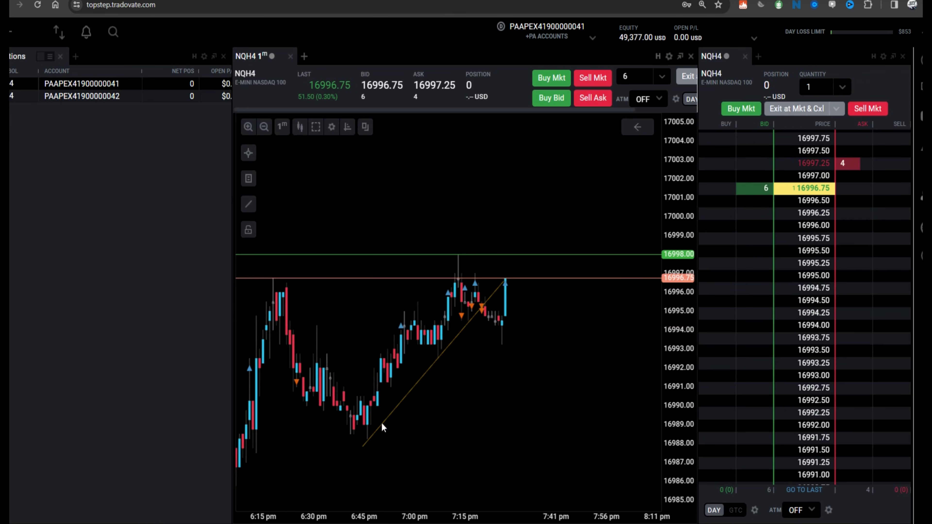
scroll(414, 239, up, 1)
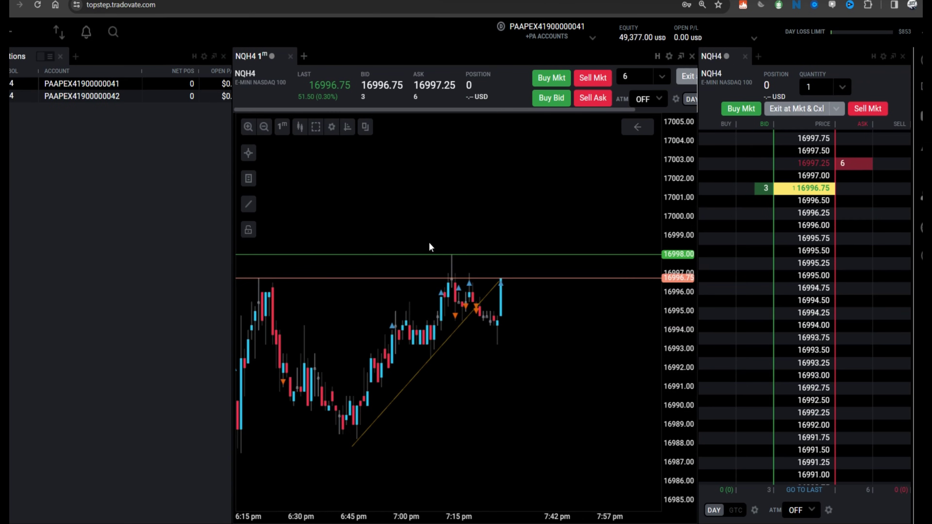
click(547, 31)
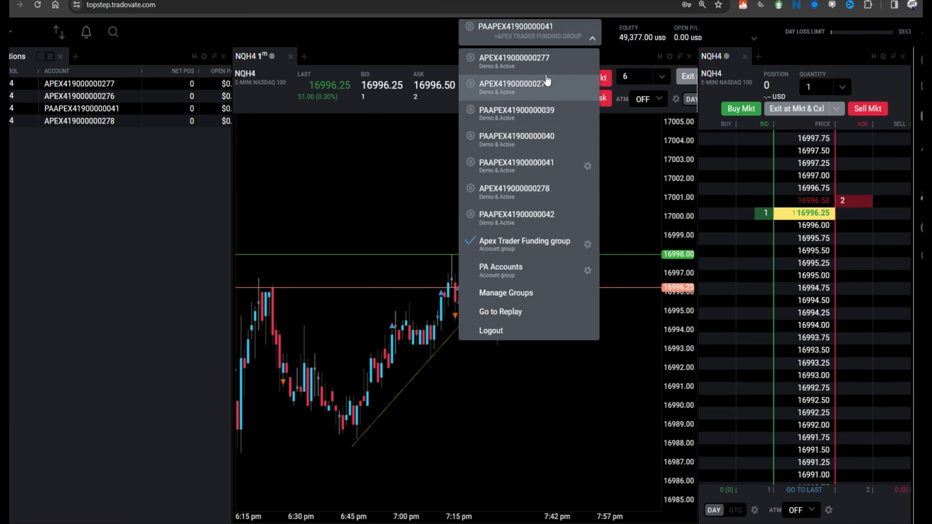
click(514, 58)
drag(230, 180, 233, 176)
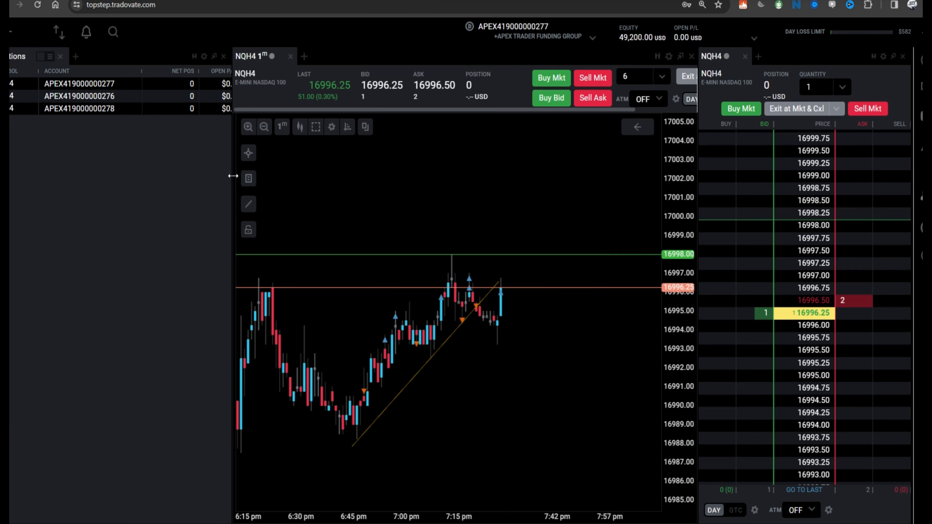
drag(430, 244, 481, 237)
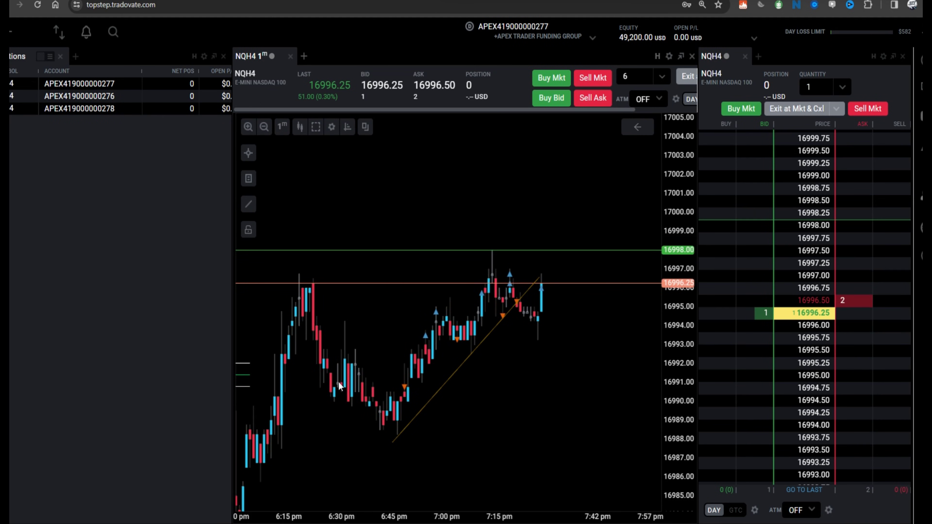
Switch to TradingView, reopen the trading area and log out of Tradovate there
key(alt+Tab)
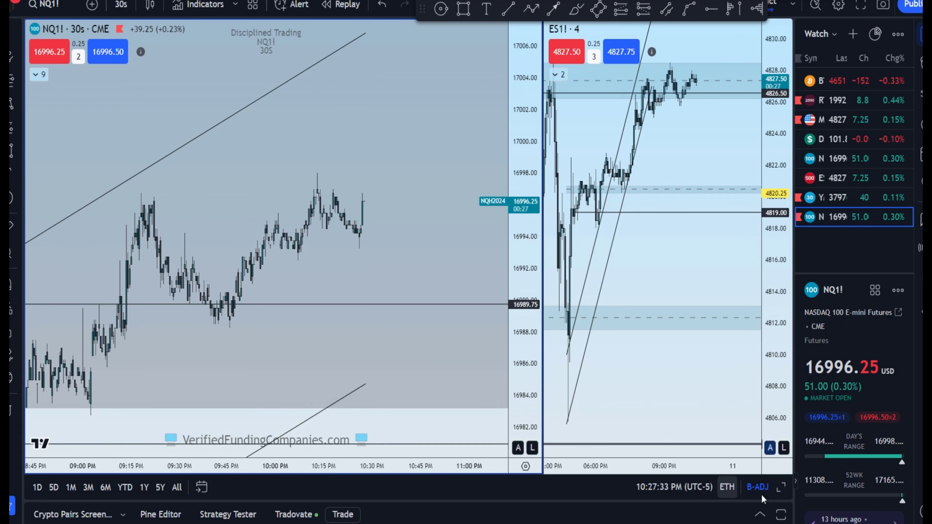
click(758, 515)
click(60, 258)
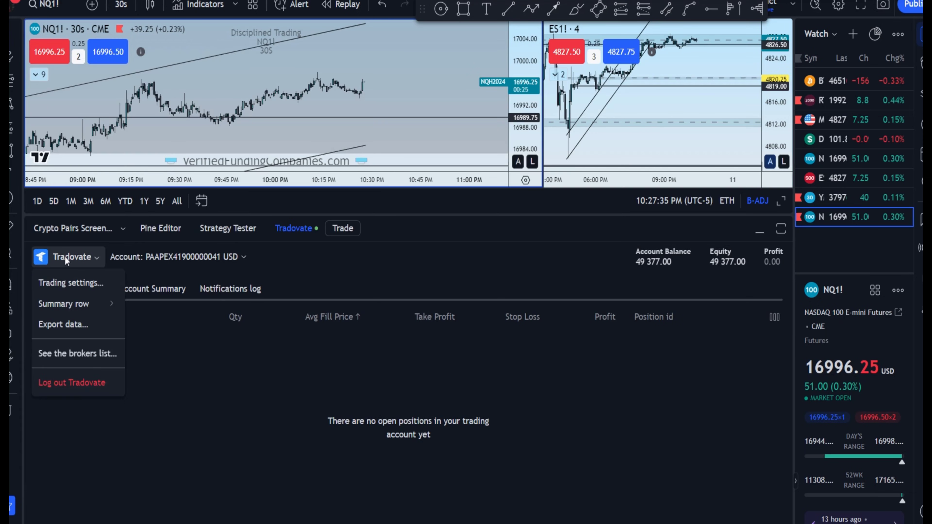
click(93, 382)
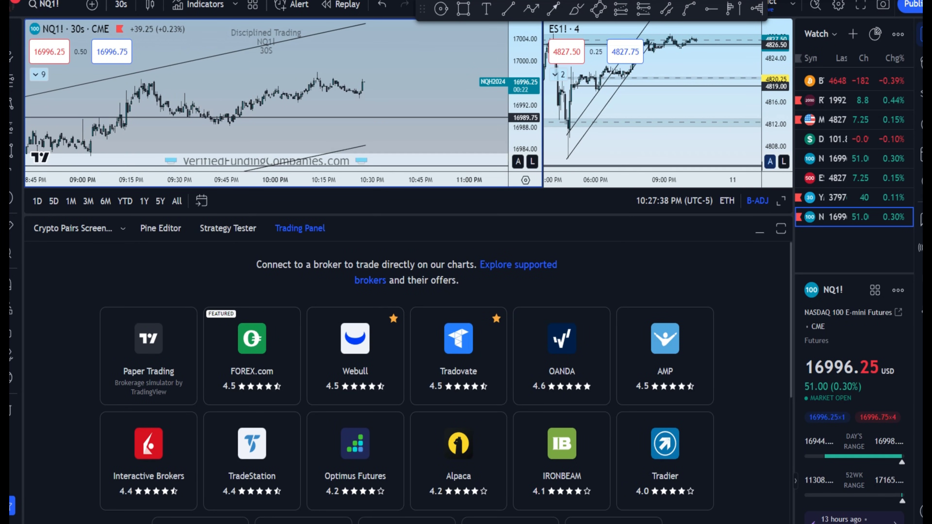
Switch to Tradovate and review the add-ons in the settings, including API Access, Order Flow + and Group Trade
key(alt+Tab)
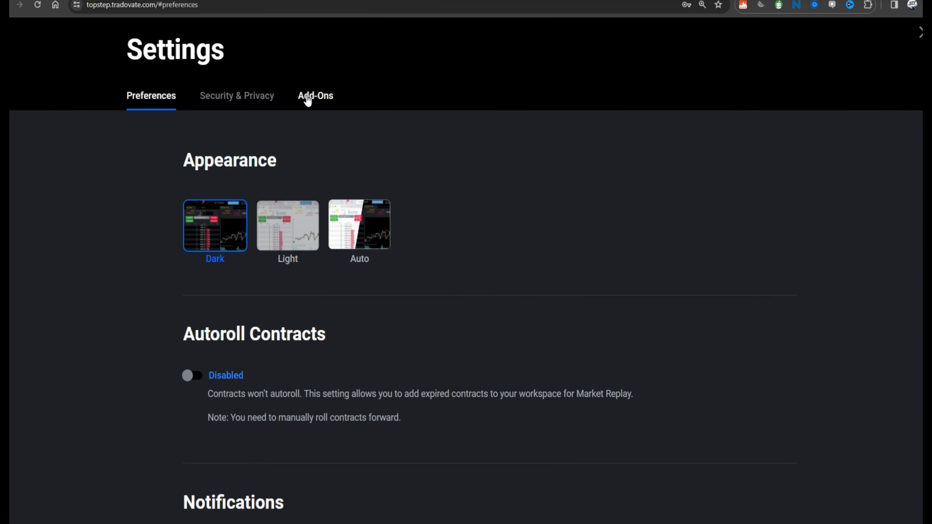
click(308, 97)
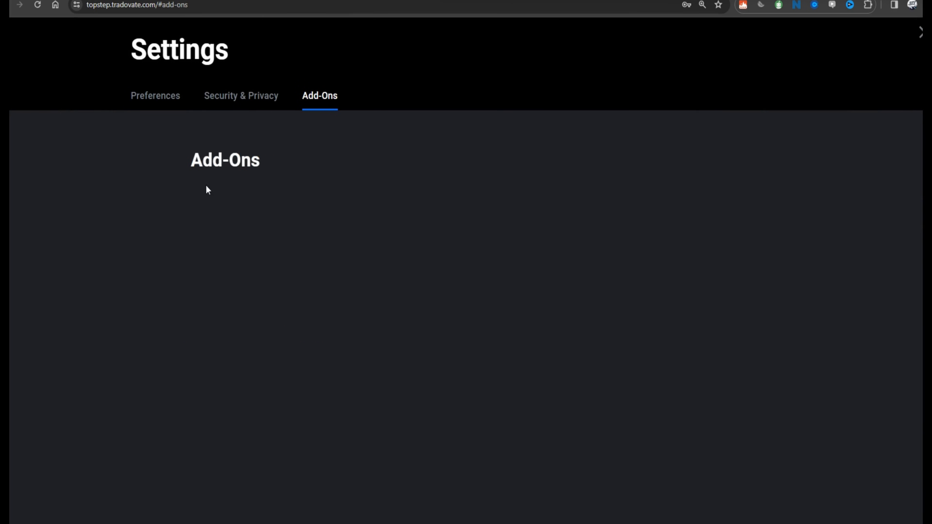
scroll(324, 366, down, 5)
scroll(566, 316, down, 4)
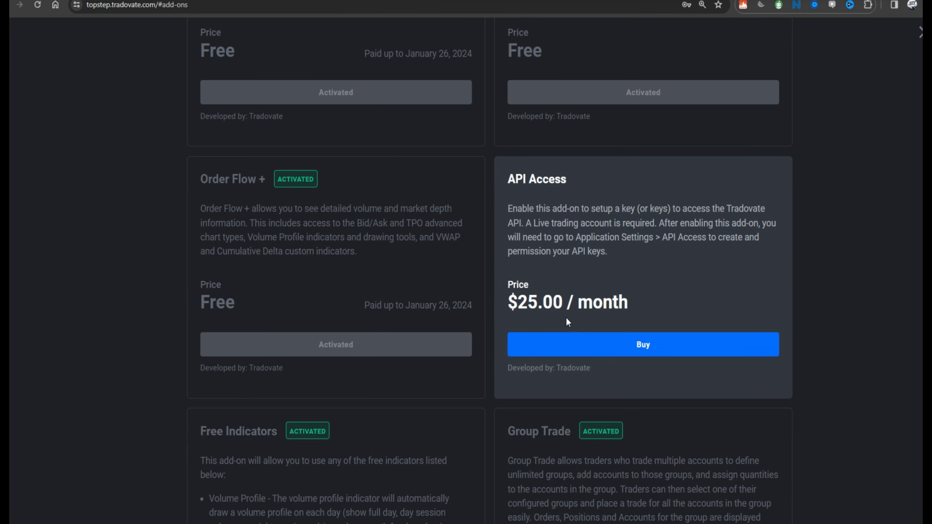
scroll(327, 339, down, 5)
scroll(349, 421, up, 12)
scroll(453, 255, down, 5)
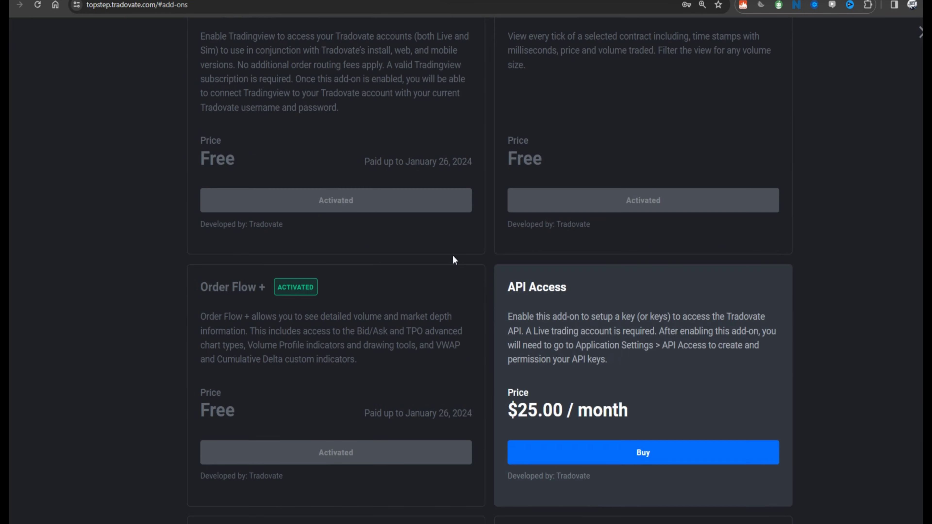
scroll(339, 450, down, 10)
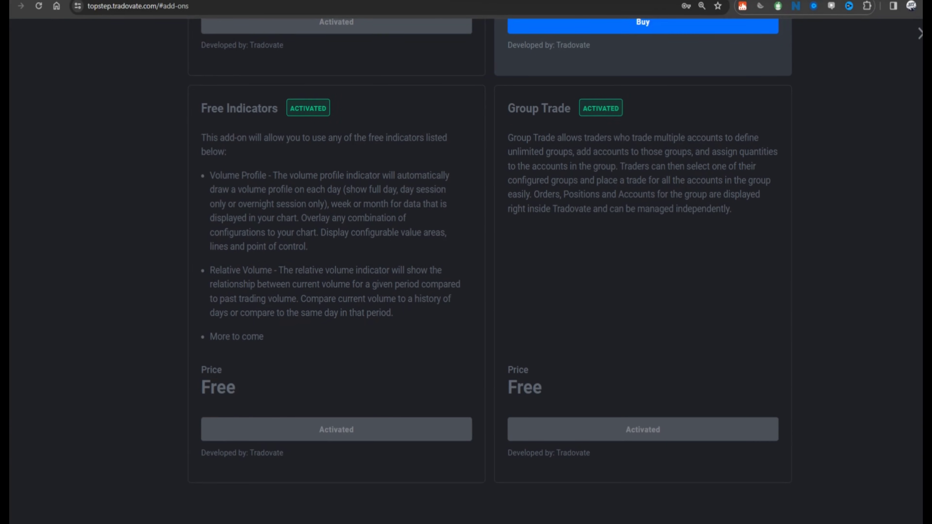
scroll(791, 223, up, 5)
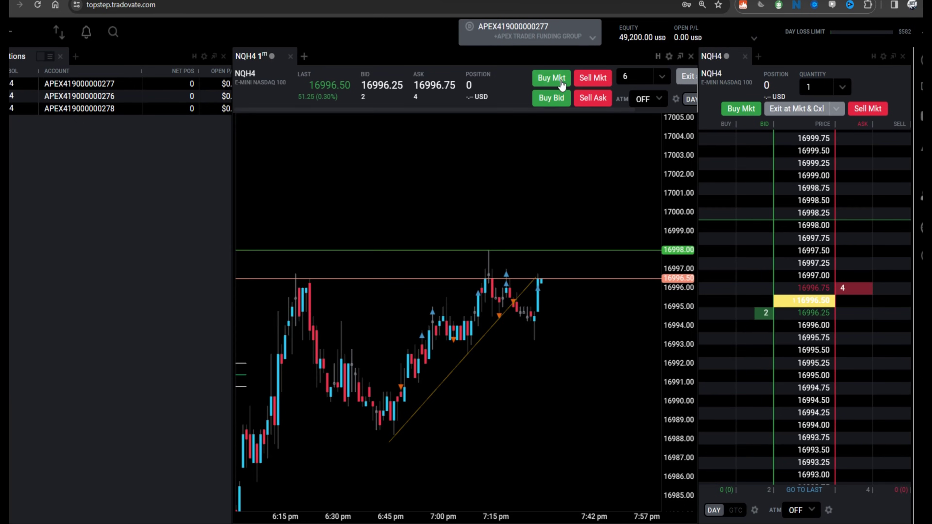
Log out of the Tradovate web platform from the account selector
click(592, 37)
click(505, 331)
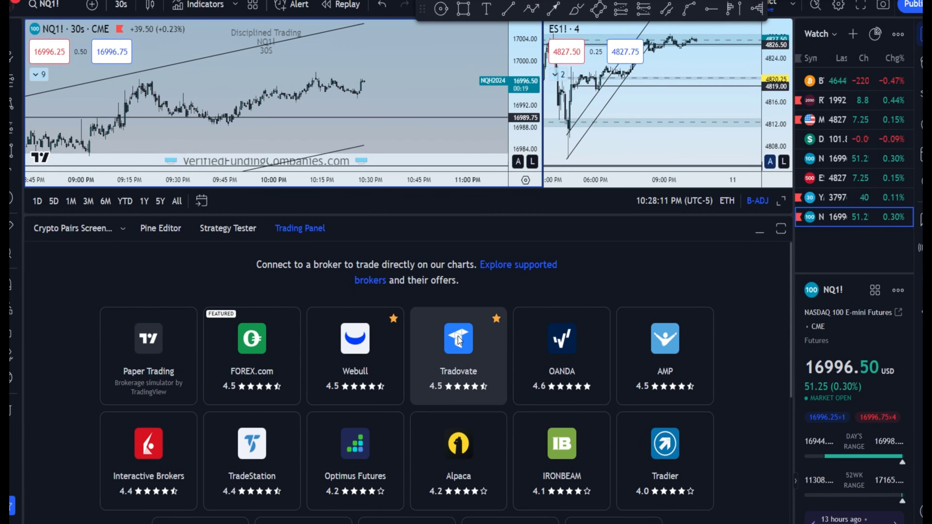
Connect TradingView to Tradovate in Demo mode using the saved Tradovate username and password
click(459, 340)
click(404, 257)
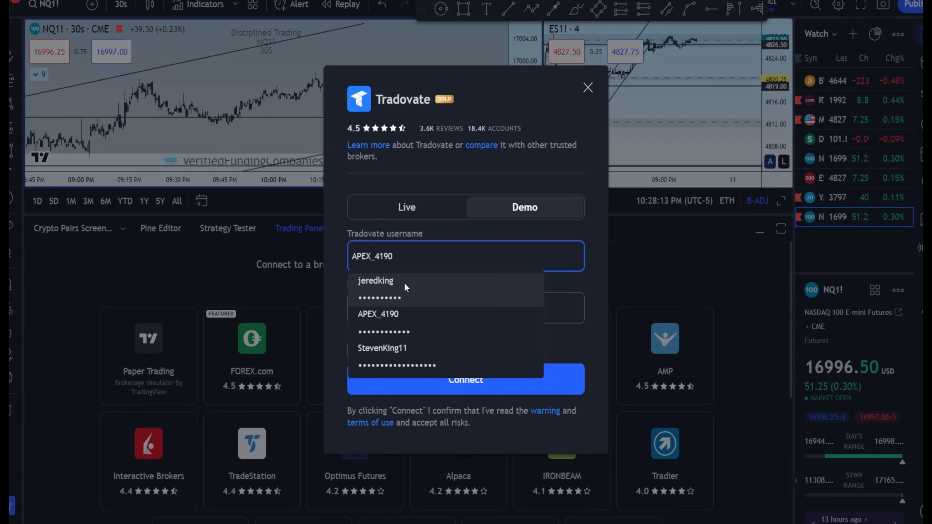
click(408, 323)
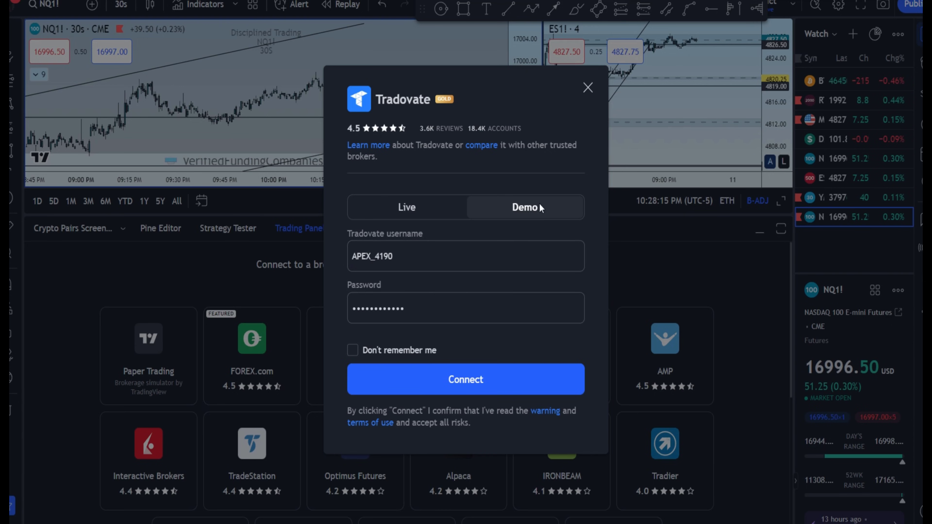
click(407, 382)
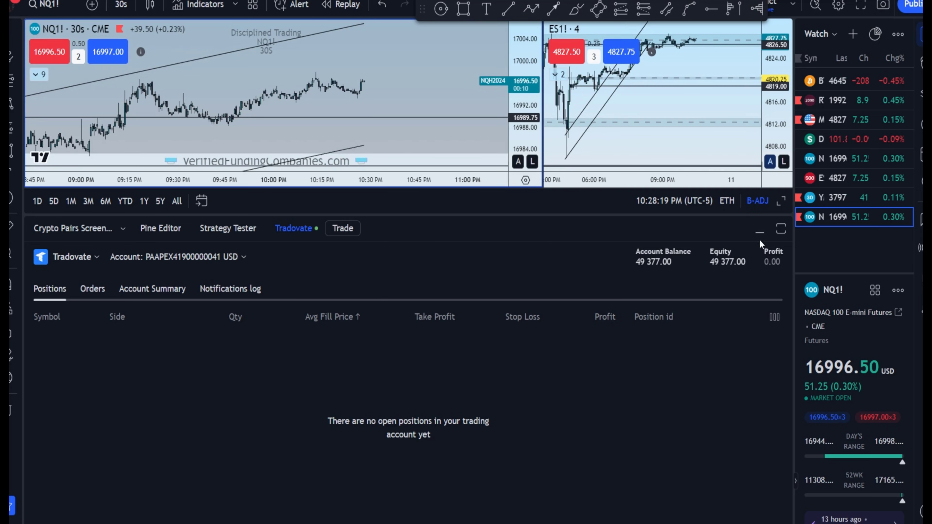
Minimize the Tradovate trading area in TradingView and shift the chart view back along the timeline
click(759, 231)
drag(187, 208, 277, 208)
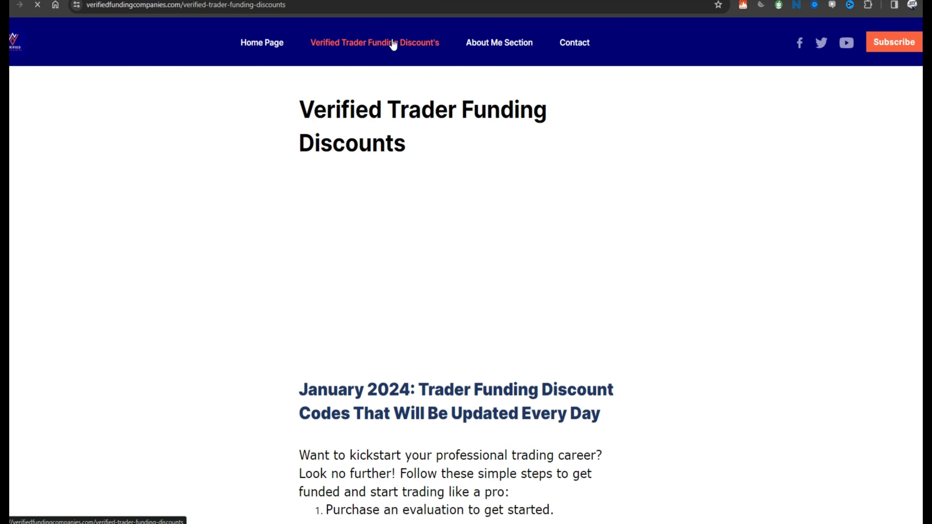
Examine the newsletter sign-up, the announcements and the Bulenox advantages and sales on the Verified Trader Funding Discounts page
scroll(393, 342, down, 5)
scroll(414, 327, down, 4)
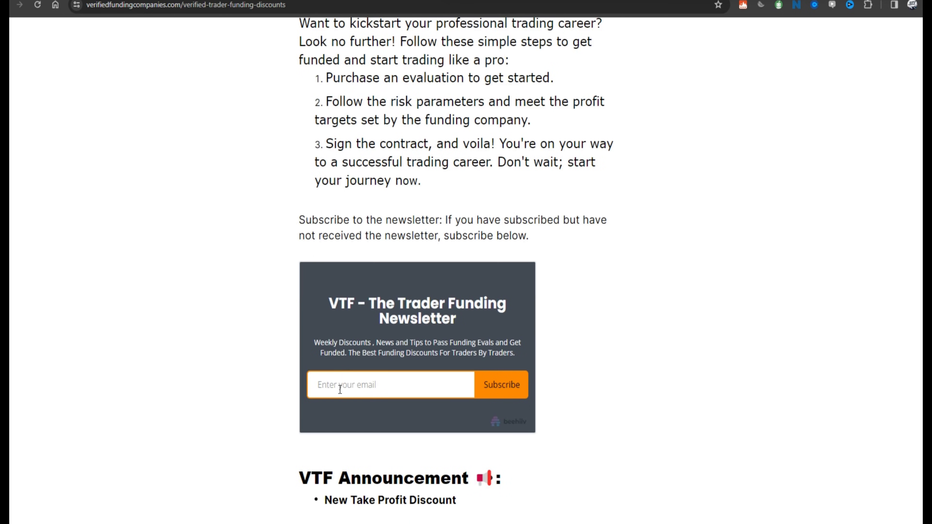
scroll(341, 389, down, 4)
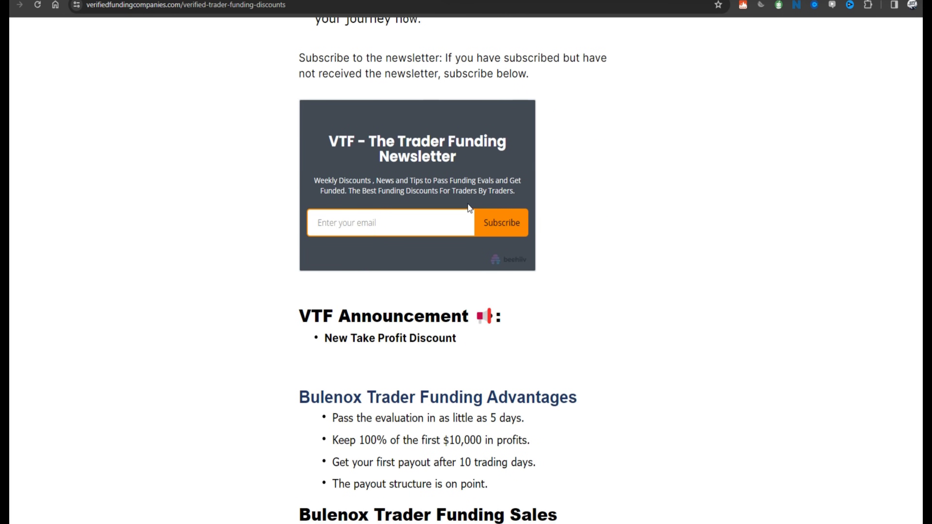
scroll(373, 362, down, 13)
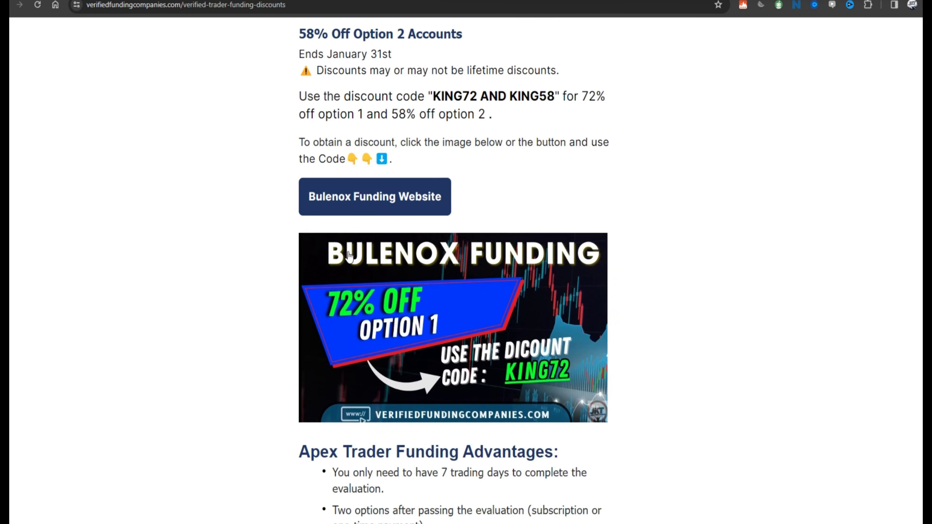
scroll(327, 248, up, 8)
scroll(328, 248, up, 5)
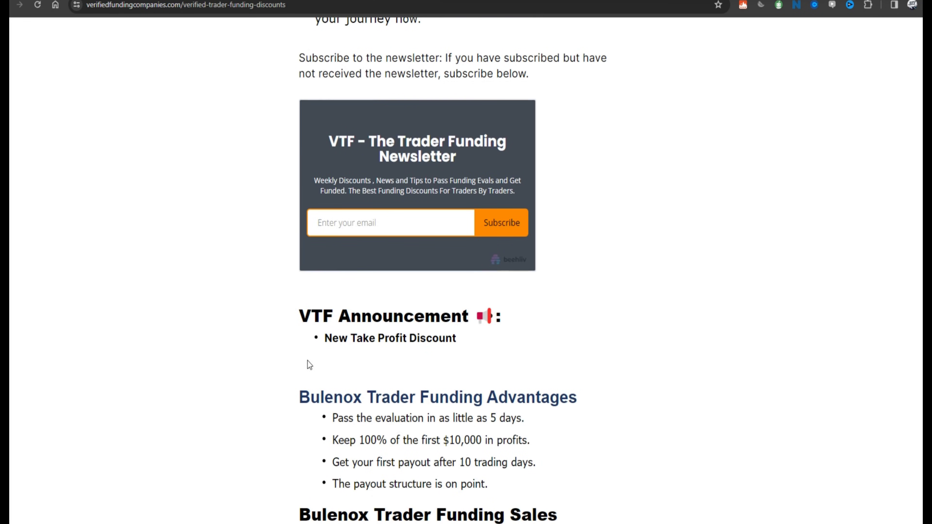
scroll(438, 371, down, 1)
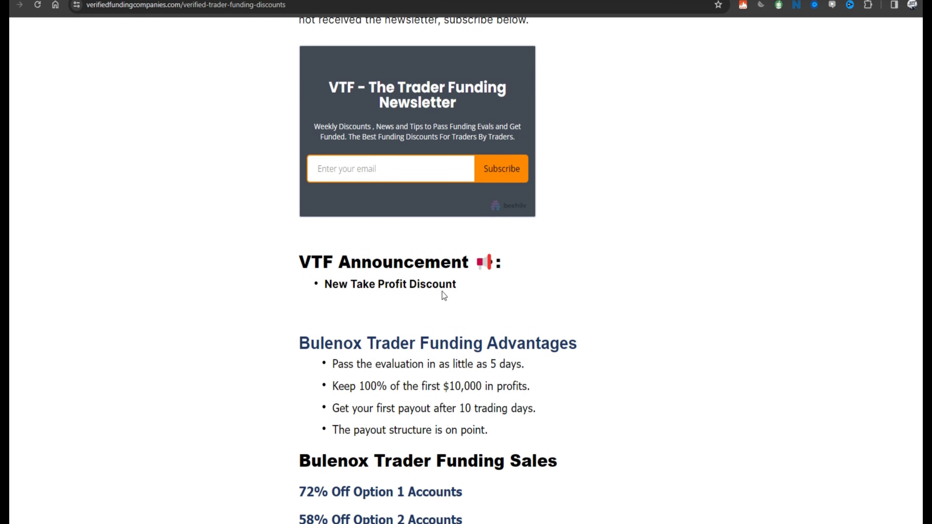
scroll(404, 342, down, 5)
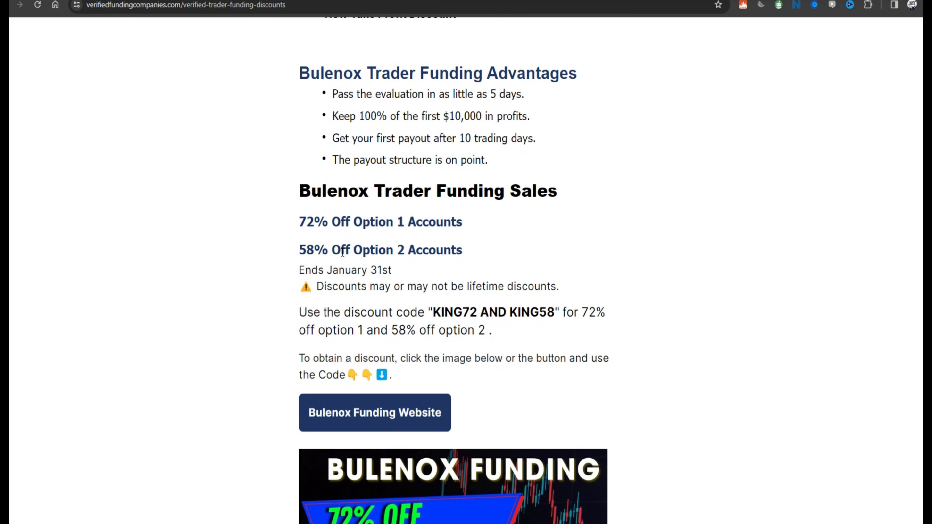
Examine the Apex Trader Funding sale and the Take-Profit Trader advantages and discount terms
scroll(379, 301, down, 3)
scroll(427, 346, down, 5)
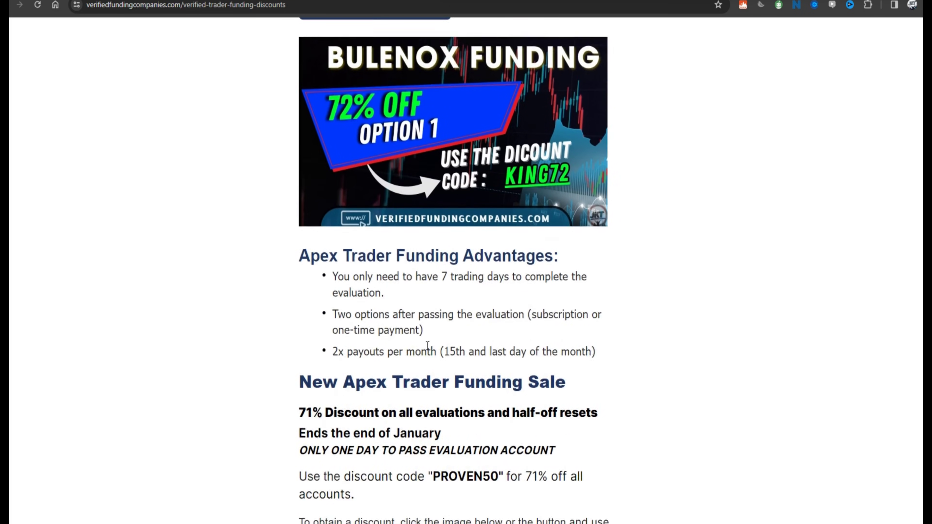
scroll(428, 346, down, 6)
scroll(356, 346, down, 4)
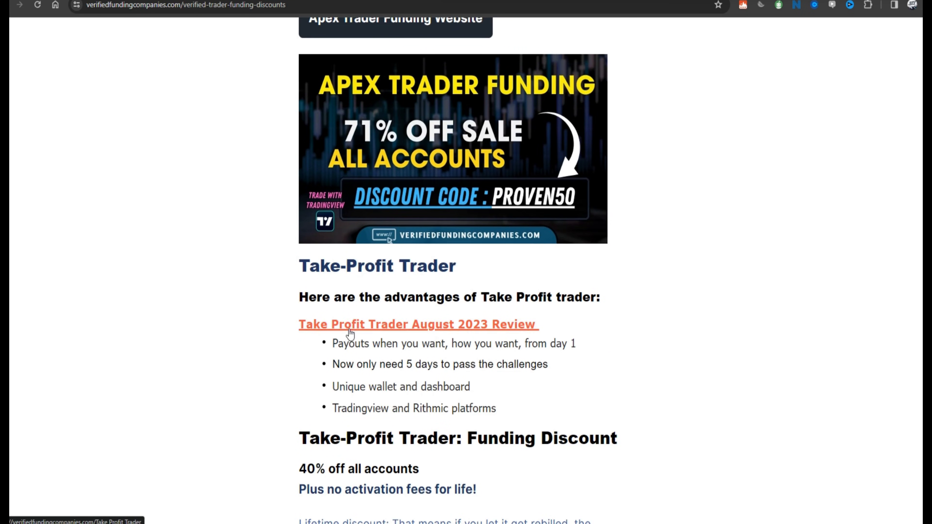
scroll(404, 258, up, 4)
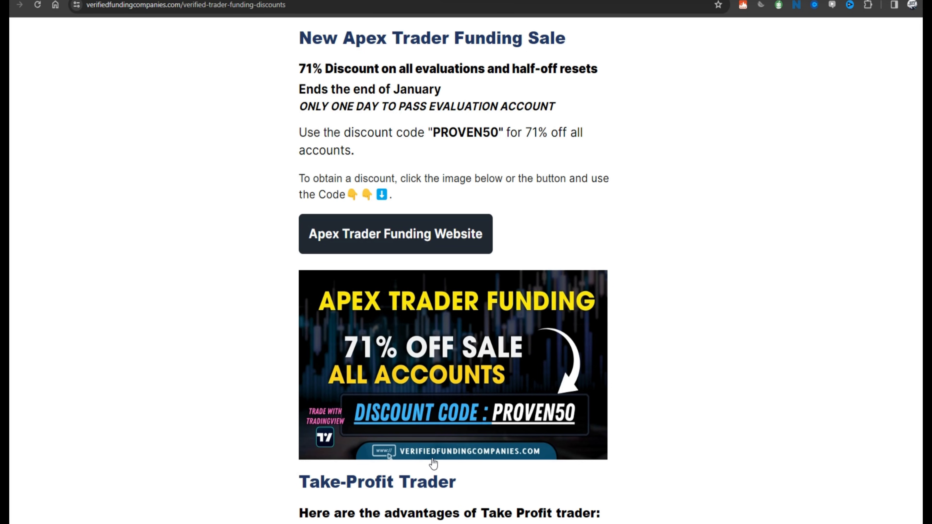
scroll(207, 362, down, 4)
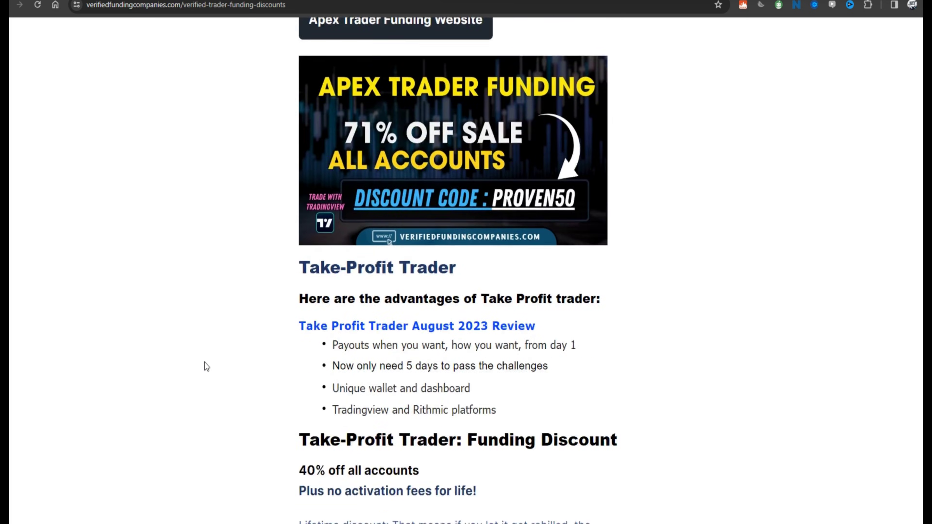
scroll(205, 362, down, 2)
scroll(323, 261, down, 3)
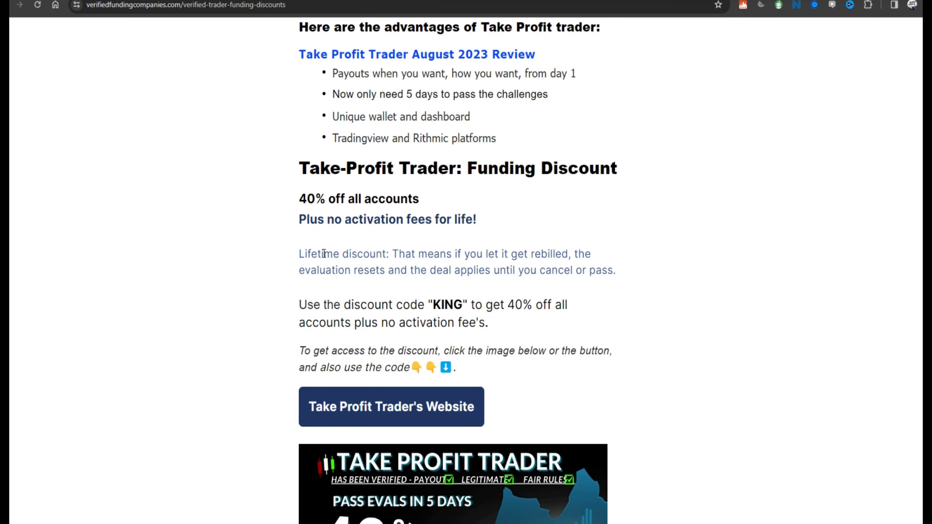
scroll(289, 254, up, 2)
scroll(310, 354, down, 5)
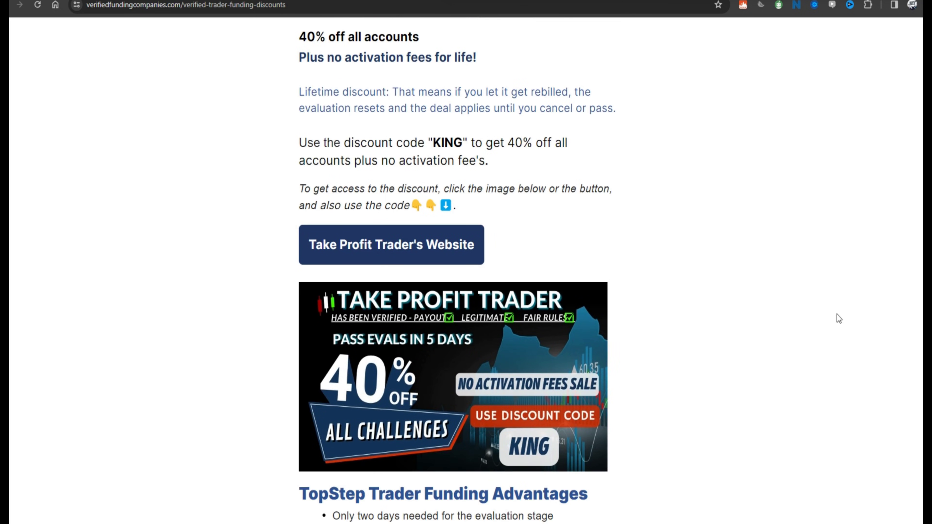
Examine the TopStep, Tradeday and Tick-Tick Trader advantages and discount offers
scroll(474, 437, down, 8)
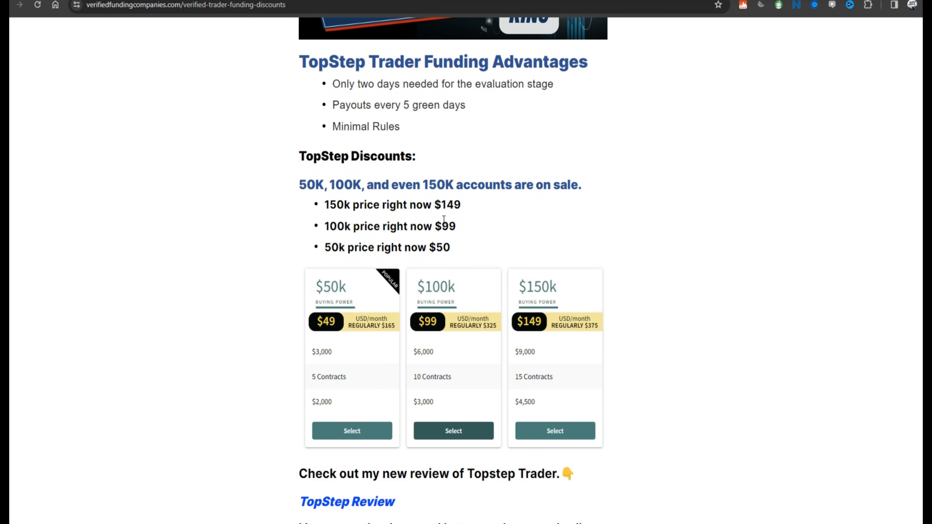
scroll(400, 308, down, 11)
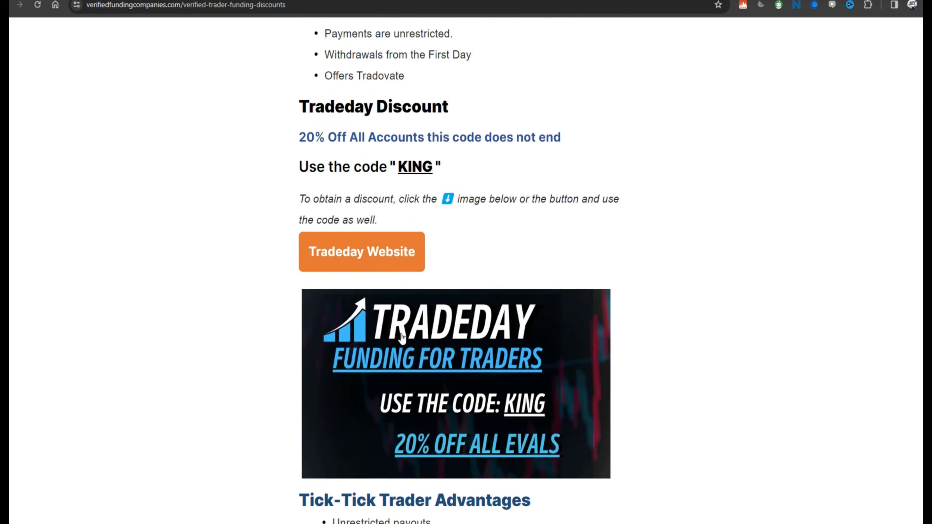
scroll(437, 415, down, 9)
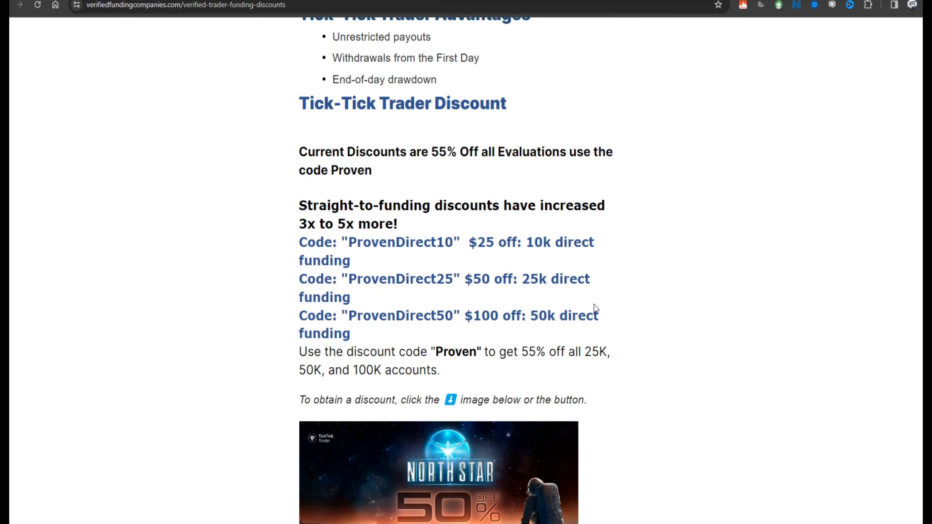
scroll(538, 467, down, 4)
scroll(494, 375, up, 4)
scroll(548, 387, up, 19)
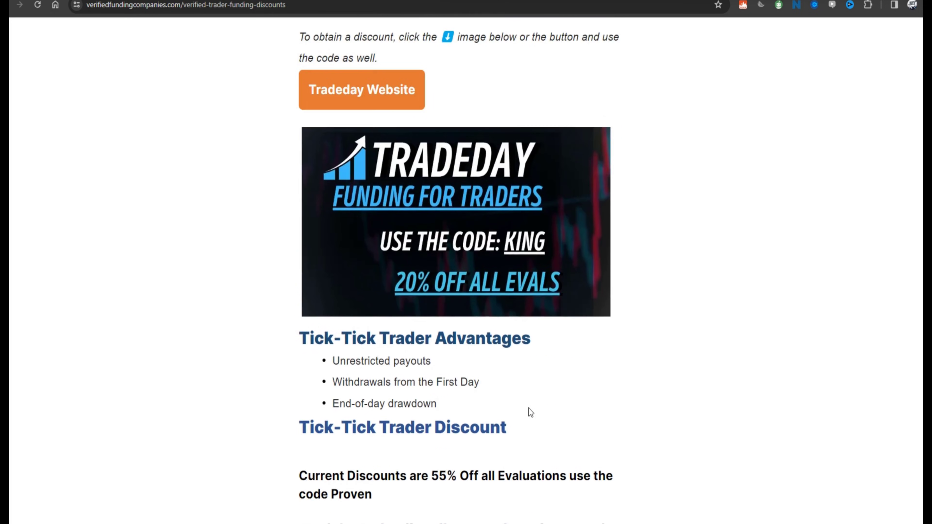
Review the Take-Profit Trader, Apex and Bulenox discounts again, working back to the beginning of the page
scroll(531, 404, up, 11)
scroll(480, 265, down, 1)
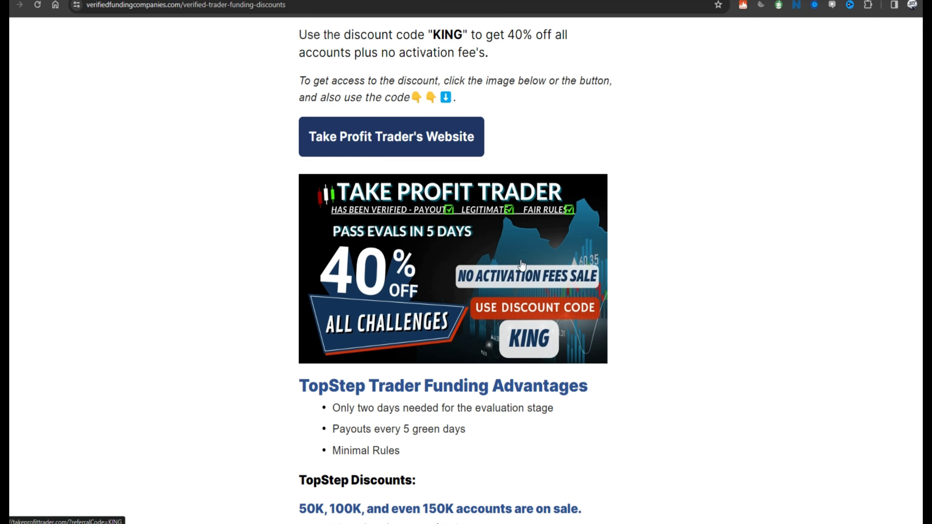
scroll(512, 492, up, 10)
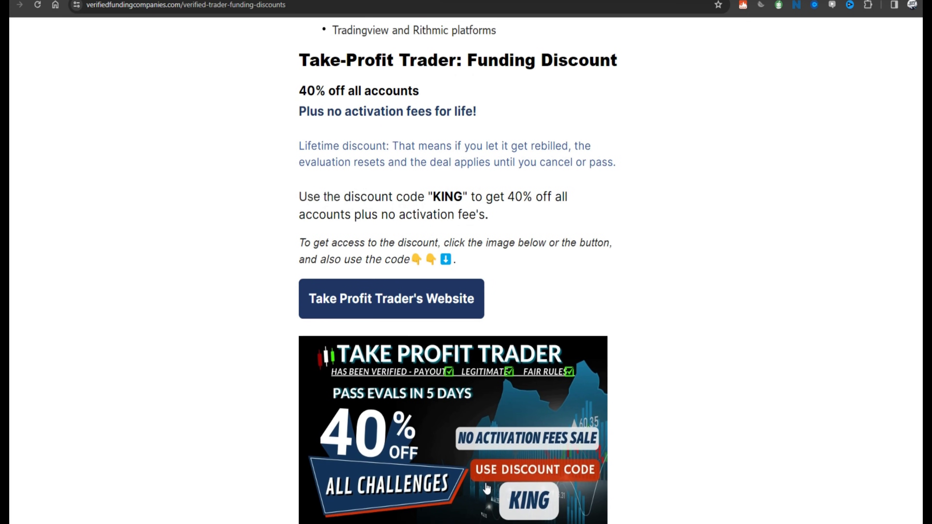
scroll(467, 481, down, 5)
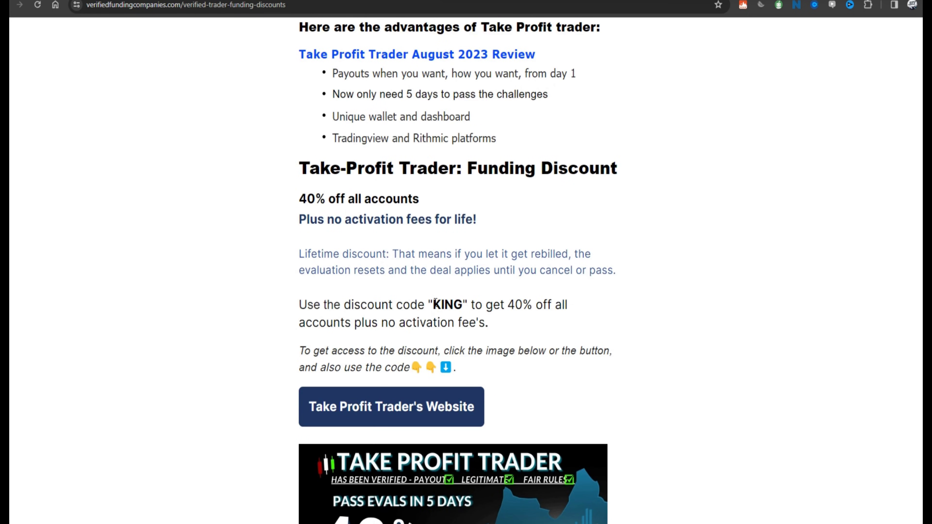
scroll(501, 431, up, 12)
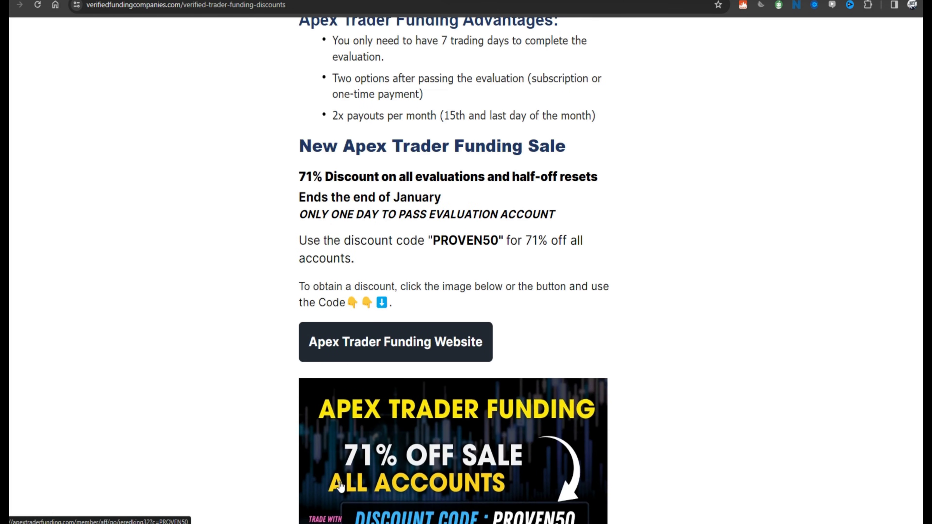
scroll(391, 424, down, 3)
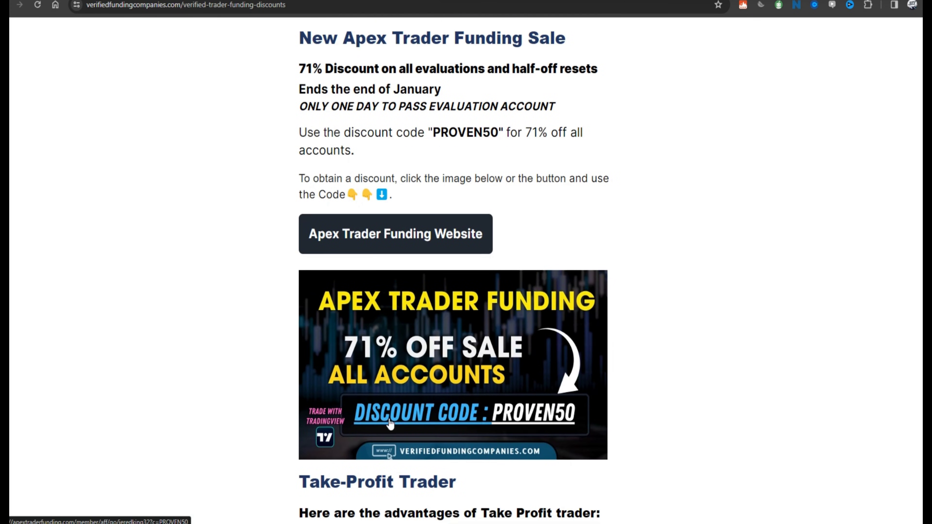
scroll(462, 420, up, 17)
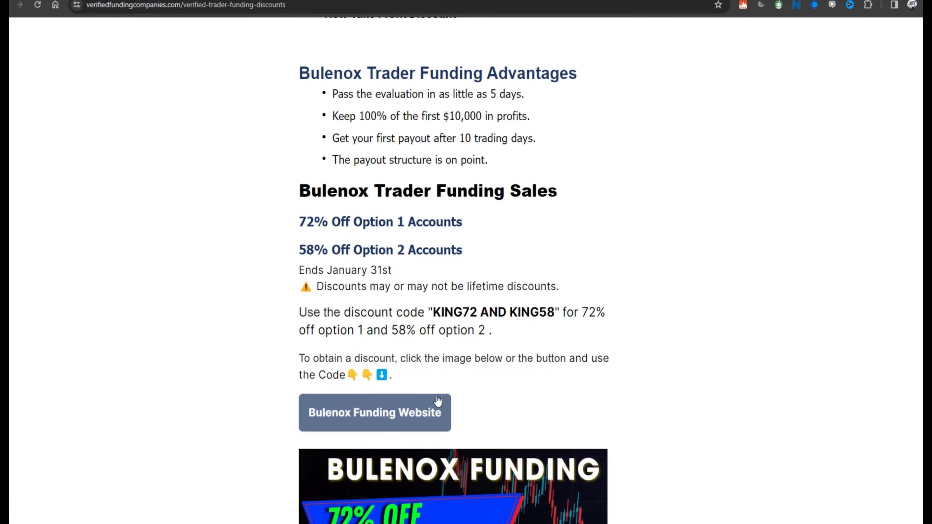
scroll(474, 481, up, 20)
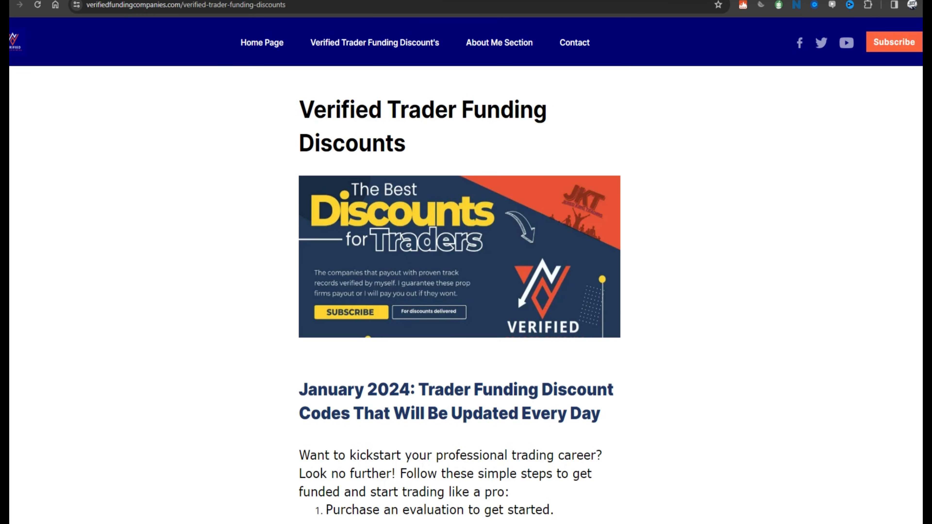
Switch to YouTube, open the trading channel from the search results and look through its live streams
mouse_move(726, 33)
key(ctrl+t)
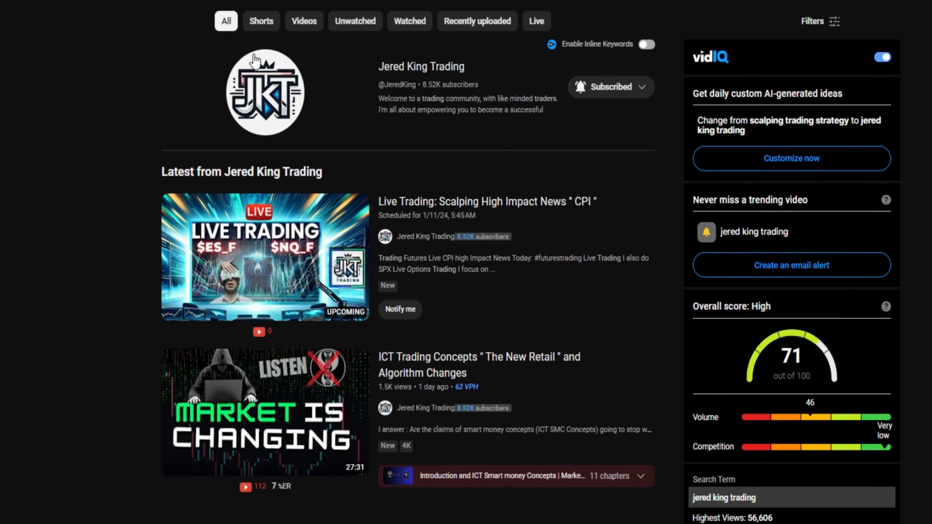
click(267, 106)
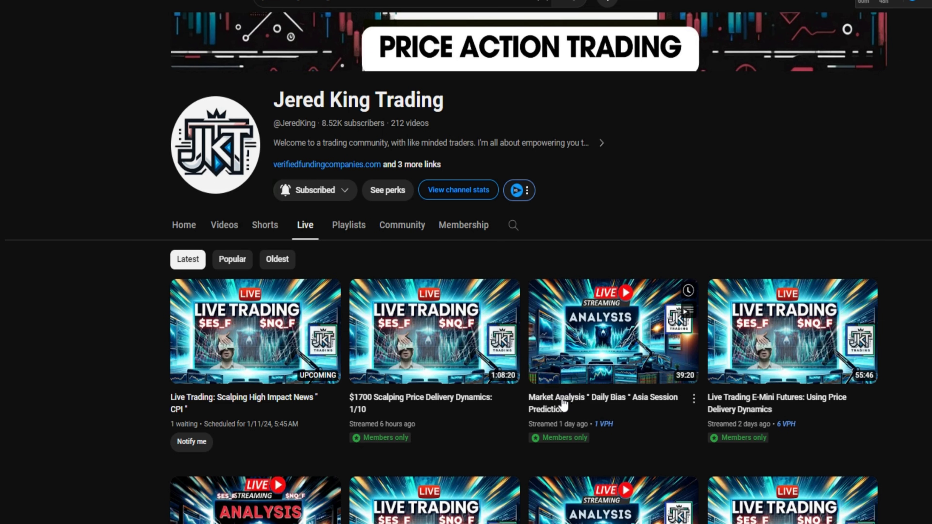
scroll(562, 407, down, 5)
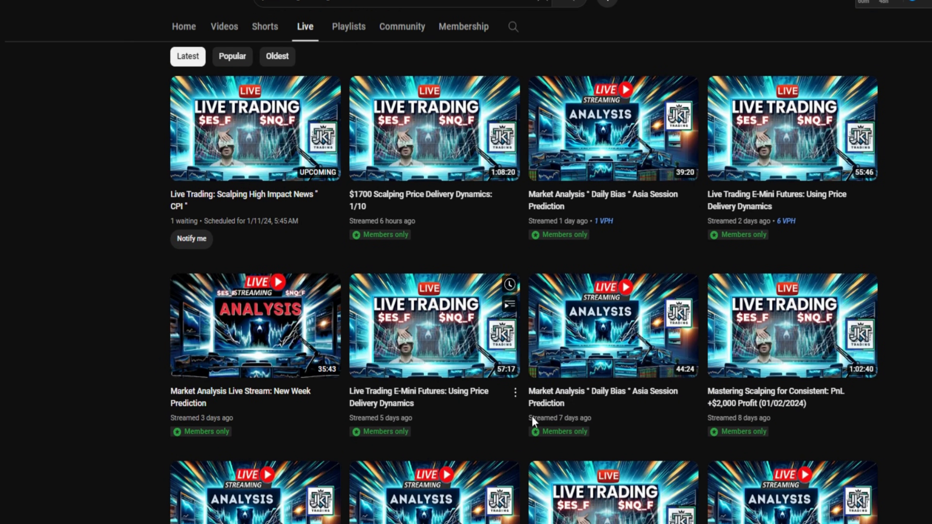
scroll(533, 416, down, 10)
scroll(426, 408, up, 15)
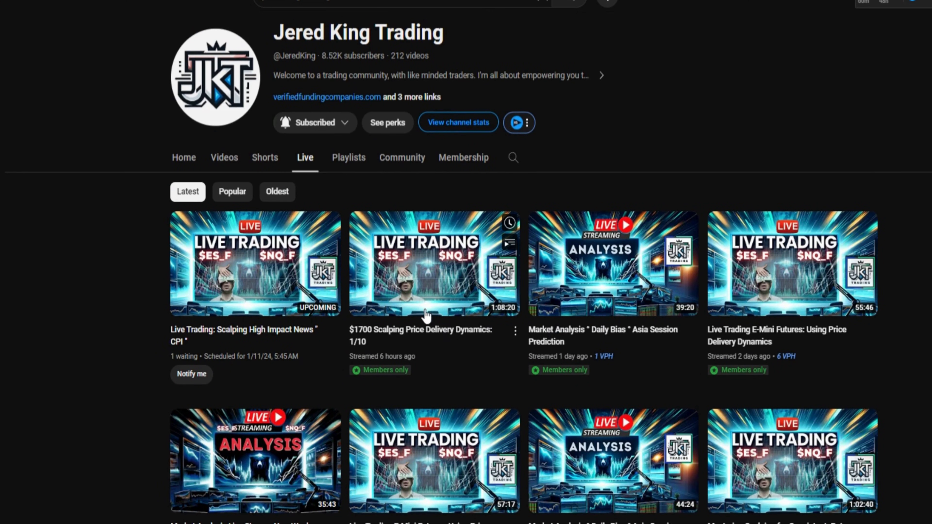
scroll(728, 383, down, 3)
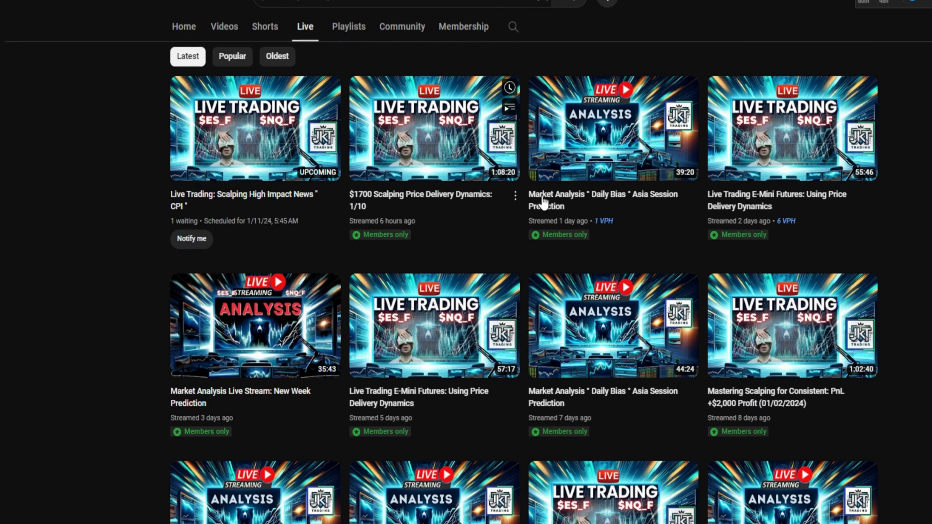
scroll(459, 287, down, 4)
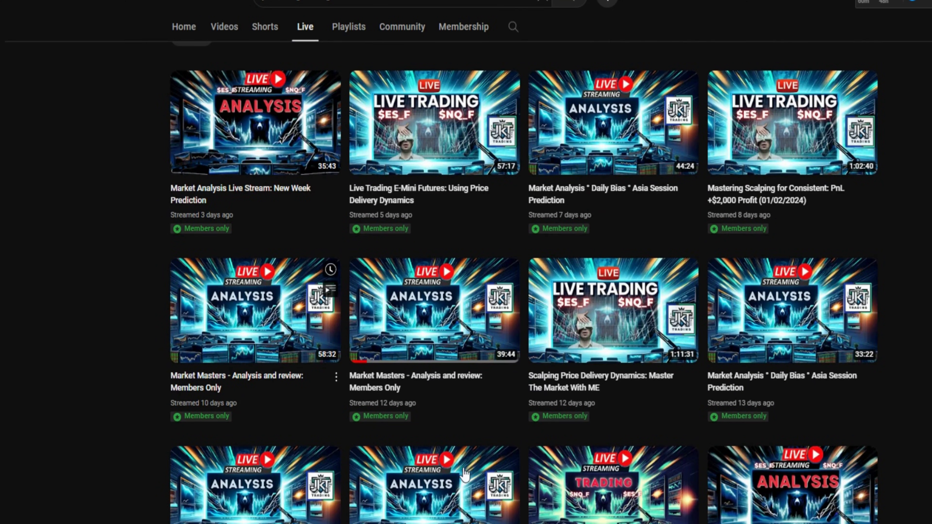
scroll(589, 392, down, 3)
scroll(498, 429, up, 10)
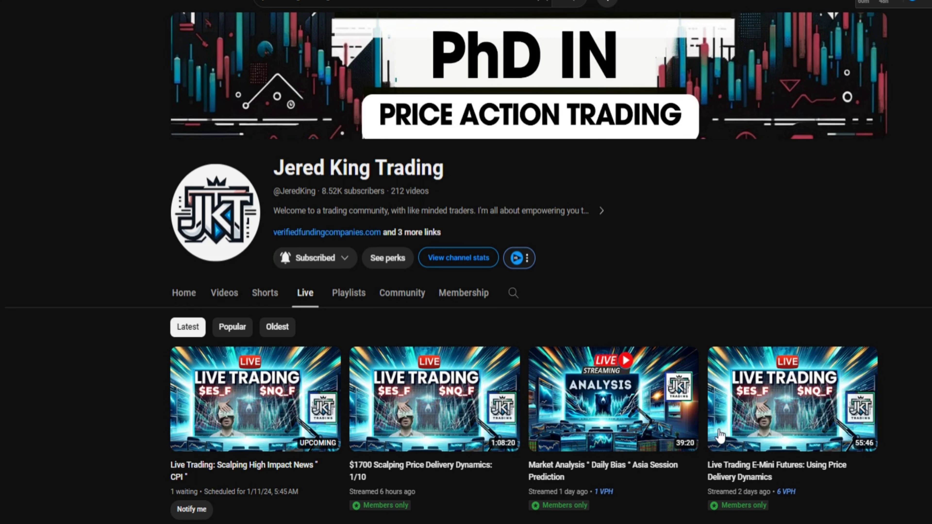
scroll(720, 436, down, 3)
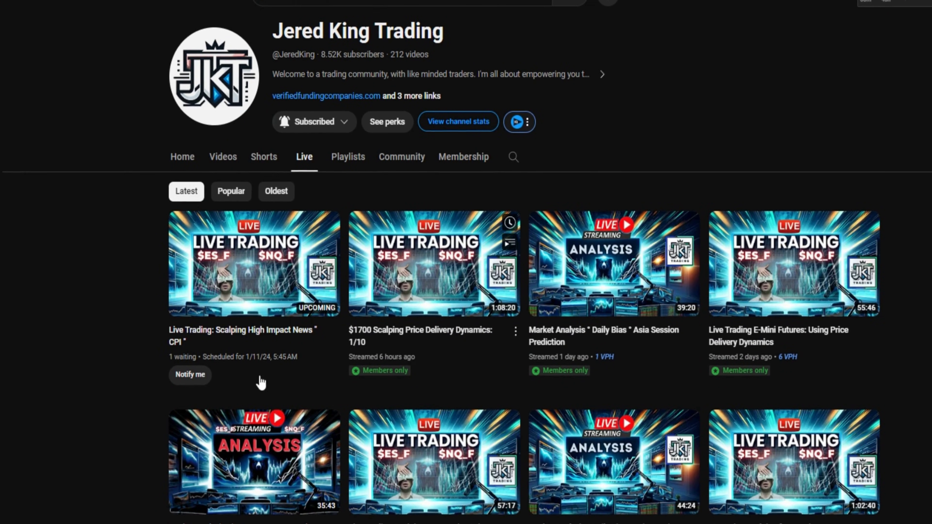
scroll(73, 208, up, 3)
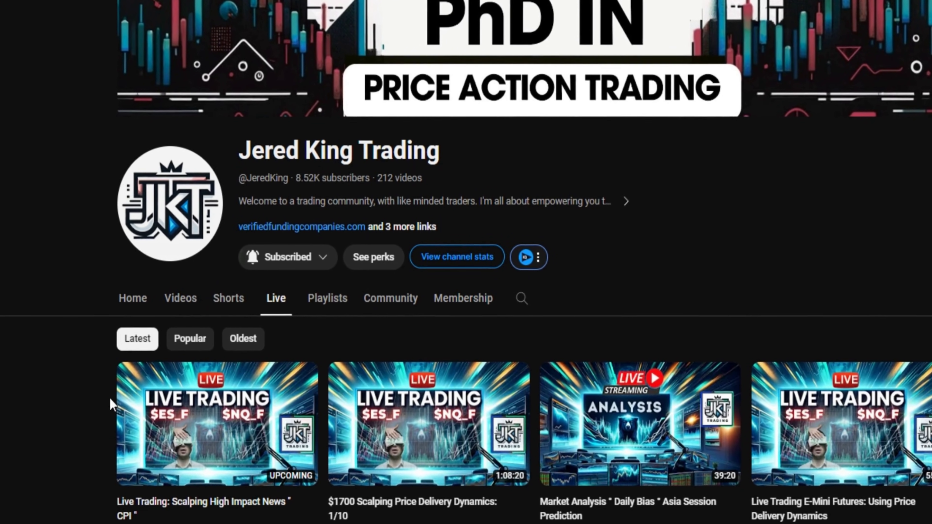
Open the channel's home page and its uploaded videos, and look through the trading strategy lessons
click(132, 299)
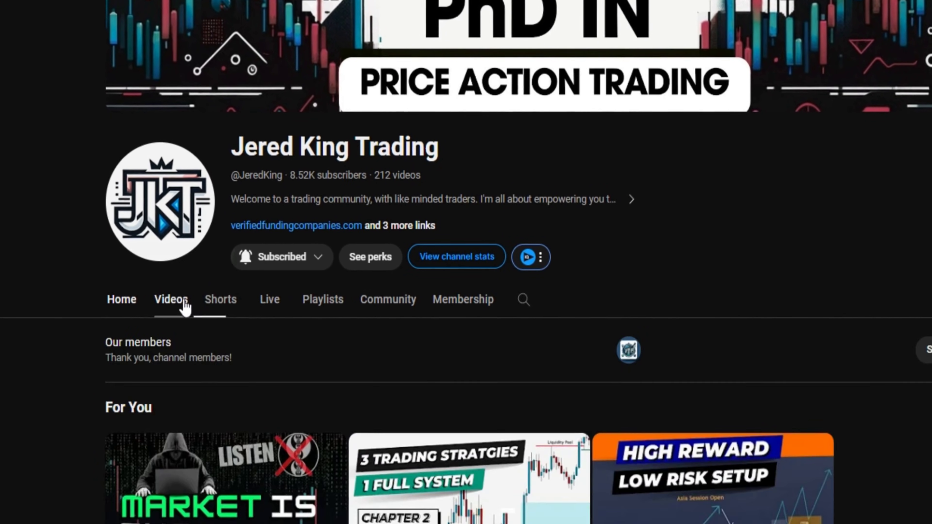
click(171, 300)
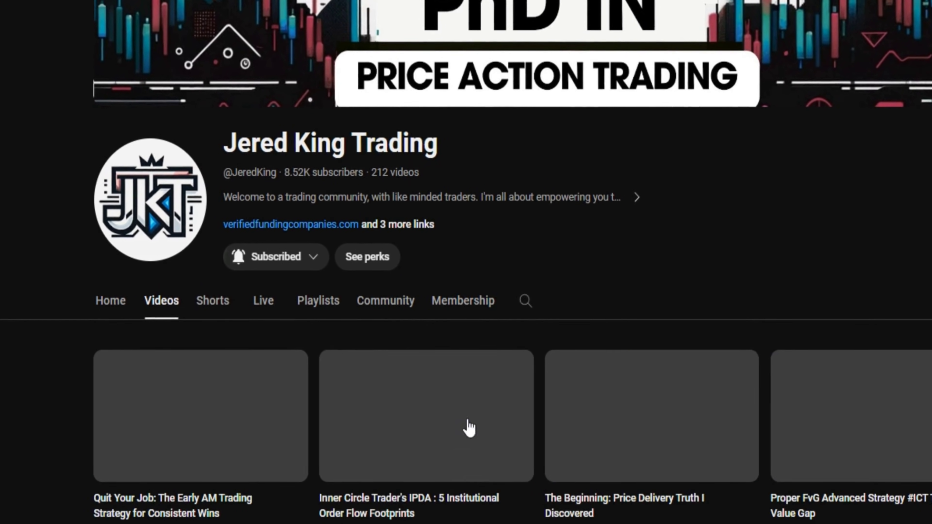
scroll(455, 477, down, 7)
scroll(459, 507, up, 7)
scroll(301, 478, down, 10)
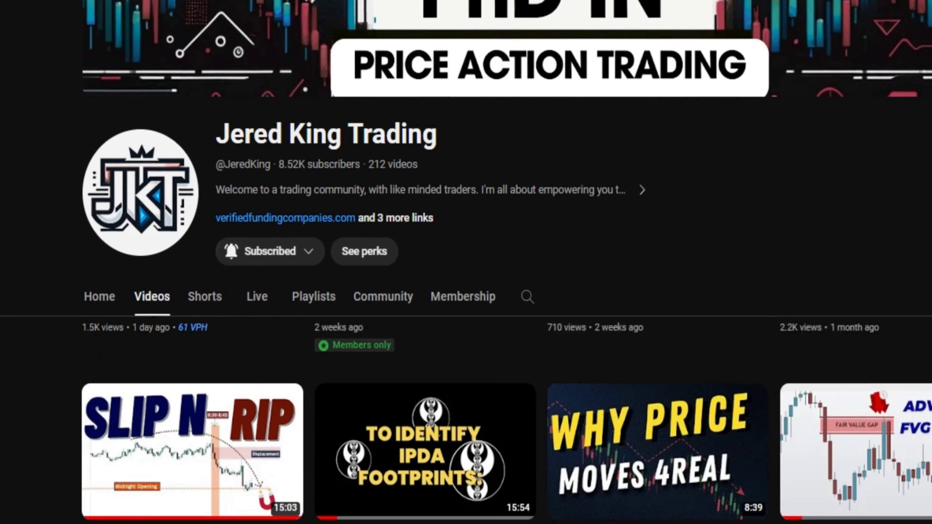
scroll(390, 492, down, 6)
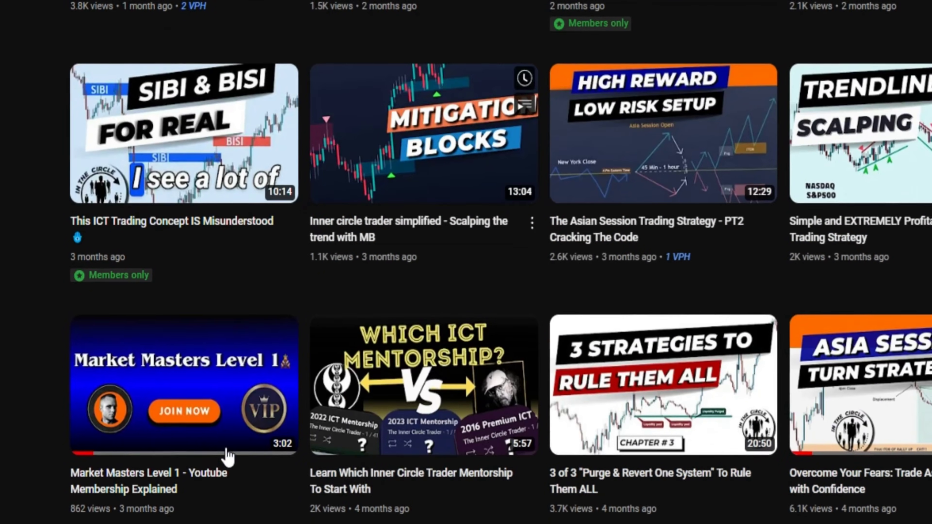
scroll(329, 375, down, 5)
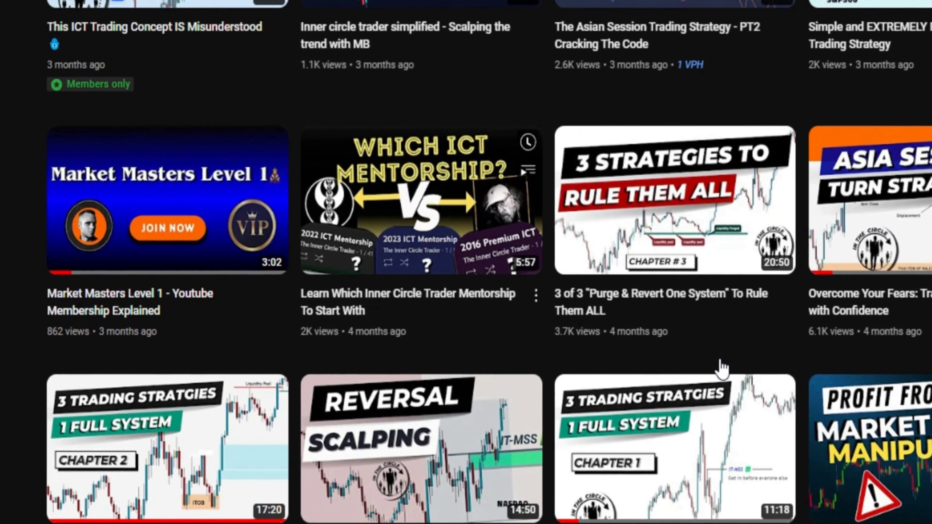
scroll(607, 431, down, 5)
scroll(607, 432, up, 20)
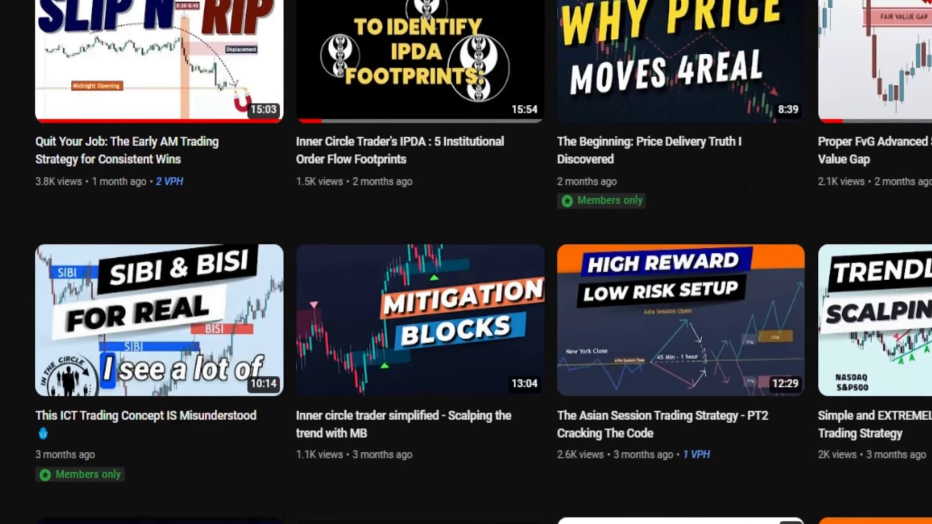